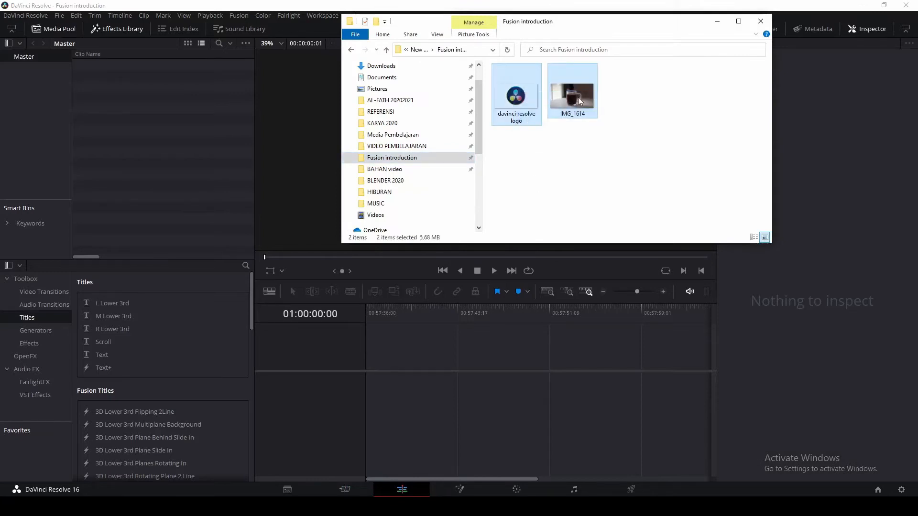
Step: Import the DaVinci Resolve logo and IMG_1614, placing the photo on Video 1 and the logo above it on Video 2
{"action": "left_click", "coordinate": [136, 177]}
{"action": "left_click_drag", "start_coordinate": [90, 77], "coordinate": [372, 388]}
{"action": "left_click", "coordinate": [105, 64]}
{"action": "left_click_drag", "start_coordinate": [105, 65], "coordinate": [373, 362]}
Step: Extend both the logo and photo clips to 9 seconds on the timeline
{"action": "left_click", "coordinate": [461, 313]}
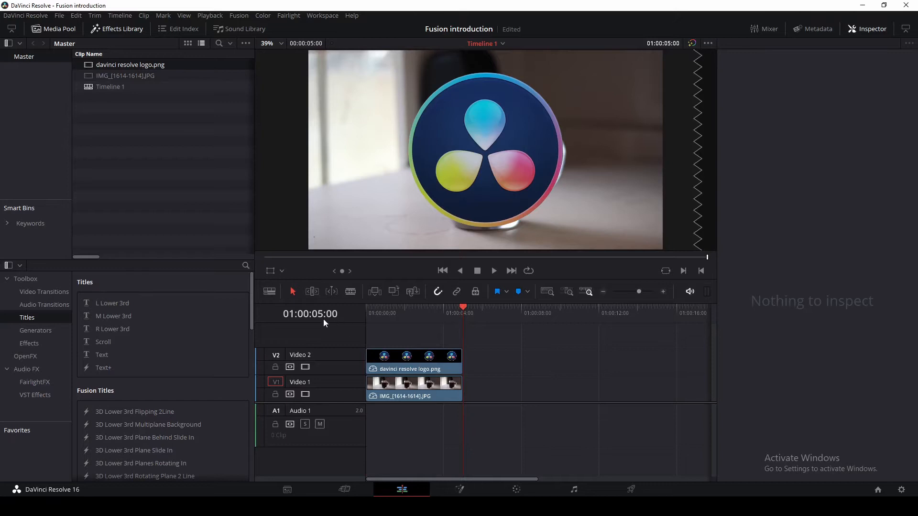
{"action": "left_click_drag", "start_coordinate": [429, 331], "coordinate": [452, 394]}
{"action": "left_click_drag", "start_coordinate": [459, 362], "coordinate": [539, 359]}
{"action": "left_click", "coordinate": [539, 317]}
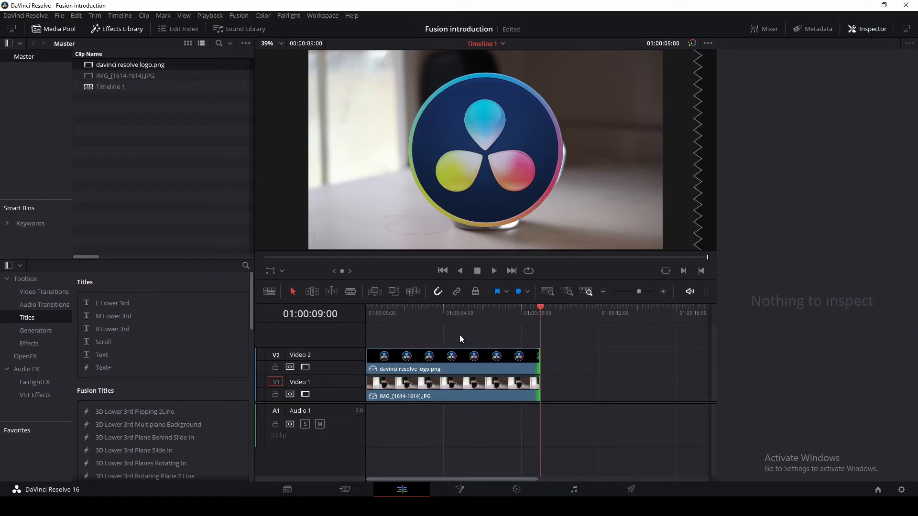
Step: Combine the logo and photo clips into a new Fusion clip and open it on the Fusion page
{"action": "left_click", "coordinate": [440, 311]}
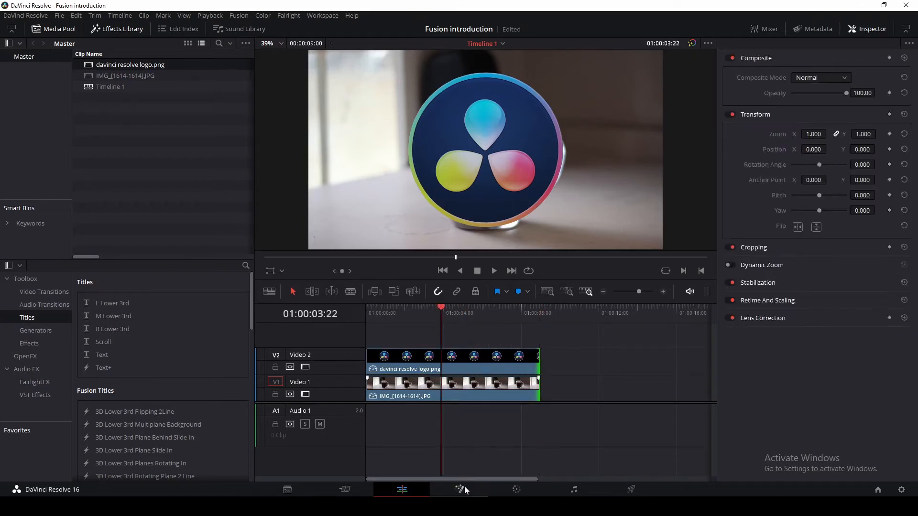
{"action": "left_click_drag", "start_coordinate": [422, 333], "coordinate": [454, 387]}
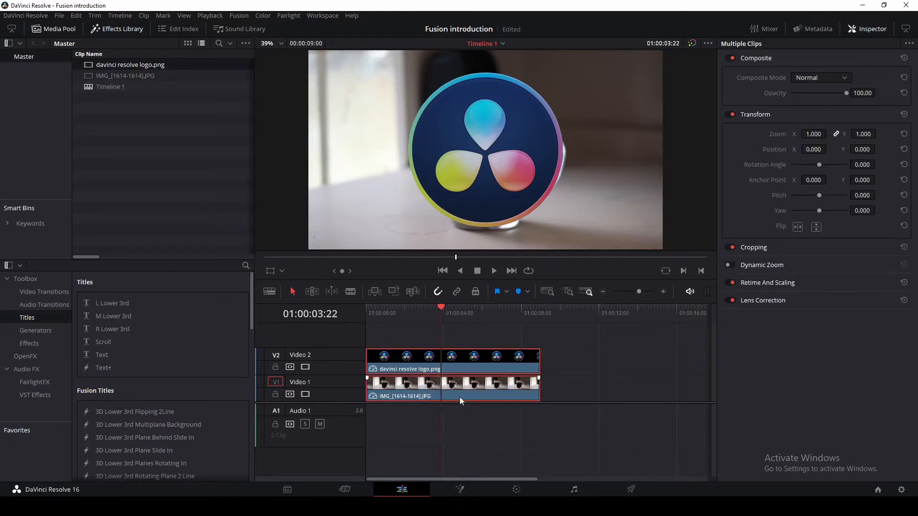
{"action": "right_click", "coordinate": [471, 363]}
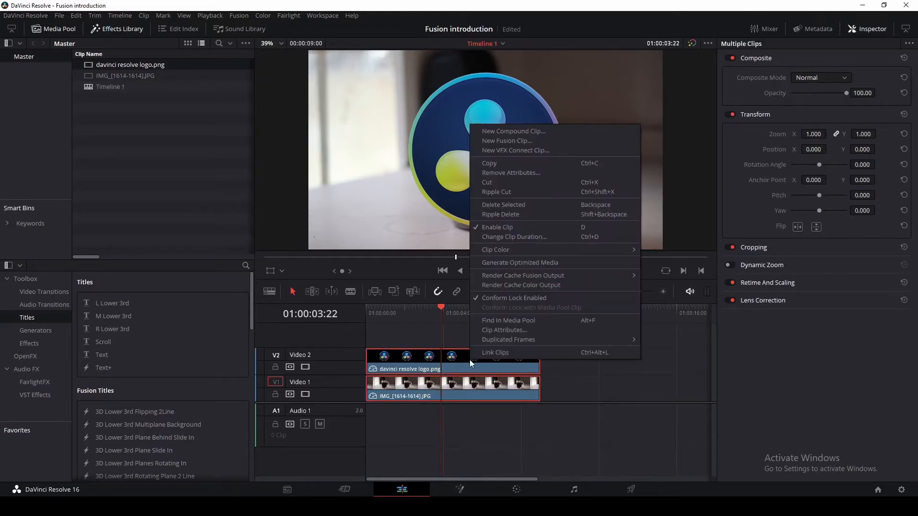
{"action": "left_click", "coordinate": [508, 141]}
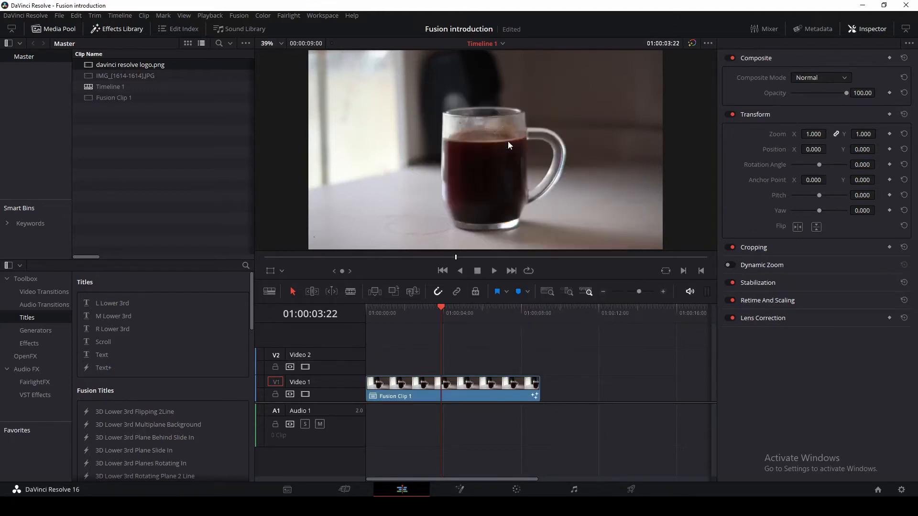
{"action": "left_click", "coordinate": [470, 384]}
{"action": "left_click", "coordinate": [461, 491]}
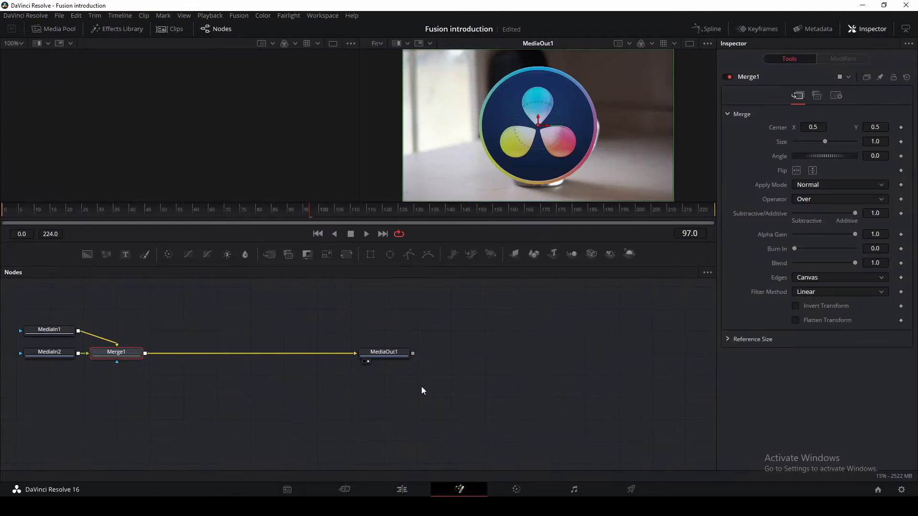
Step: Place the MediaIn1 node directly above Merge1 and move MediaOut1 slightly farther from Merge1
{"action": "left_click_drag", "start_coordinate": [421, 387], "coordinate": [587, 393]}
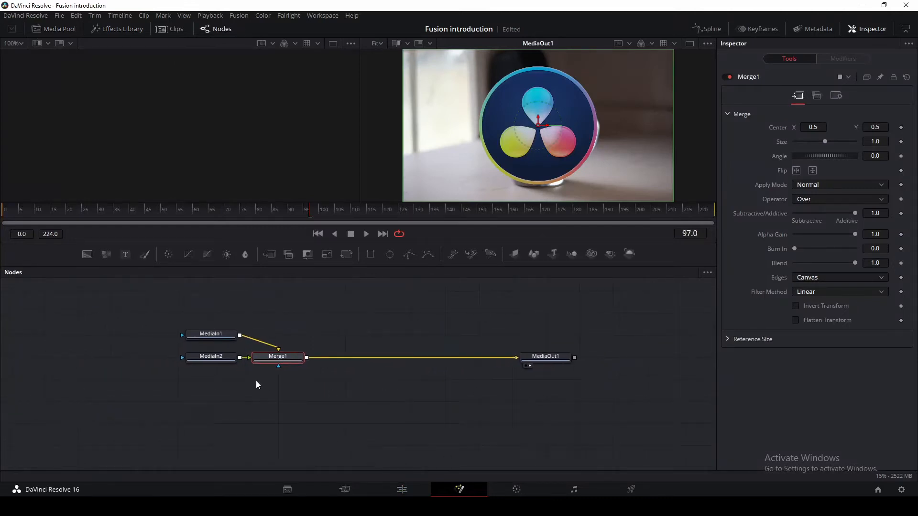
{"action": "left_click_drag", "start_coordinate": [223, 333], "coordinate": [280, 323]}
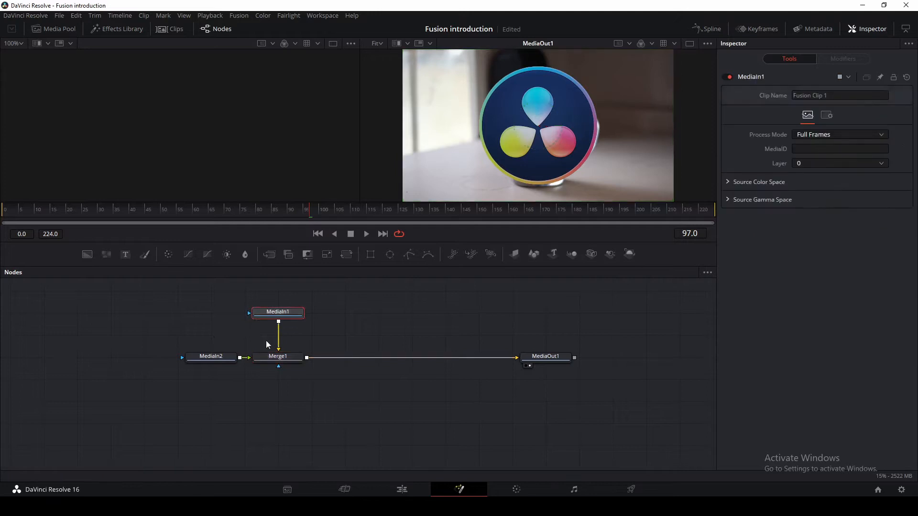
{"action": "left_click", "coordinate": [213, 359]}
{"action": "left_click", "coordinate": [290, 364]}
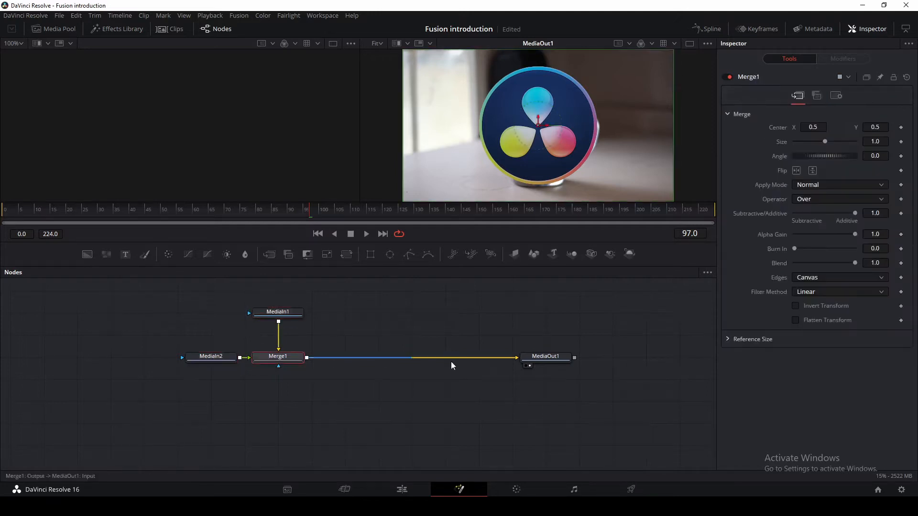
{"action": "left_click", "coordinate": [546, 359]}
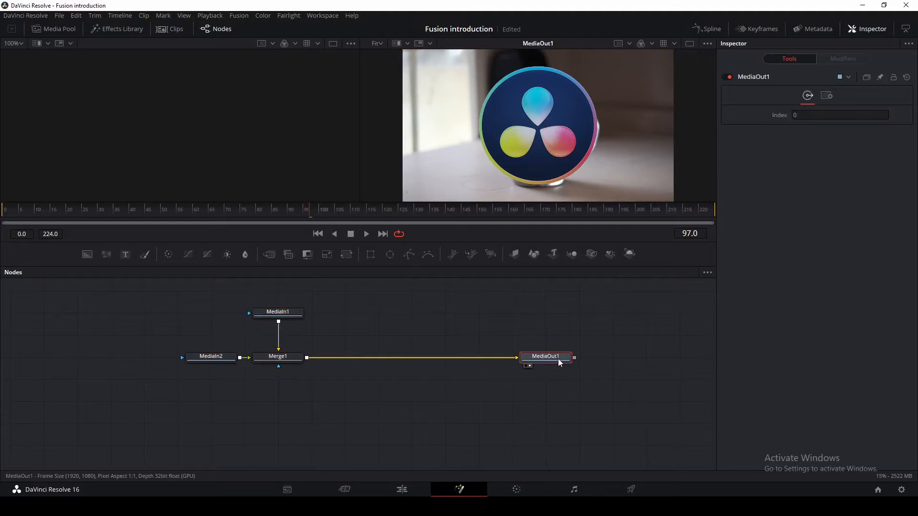
{"action": "mouse_move", "coordinate": [560, 362]}
{"action": "left_click_drag", "start_coordinate": [555, 357], "coordinate": [589, 358]}
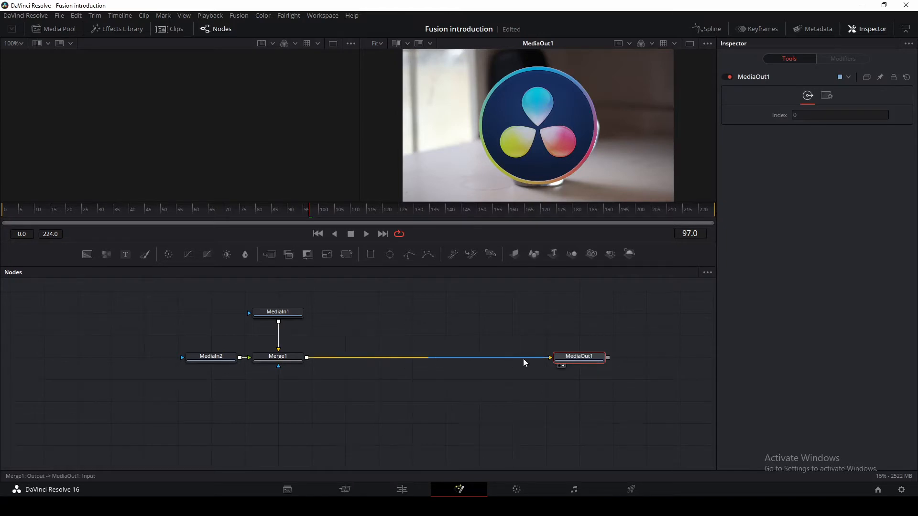
Step: Show MediaOut1 in the left viewer as well, and clear it from that viewer again
{"action": "mouse_move", "coordinate": [580, 356]}
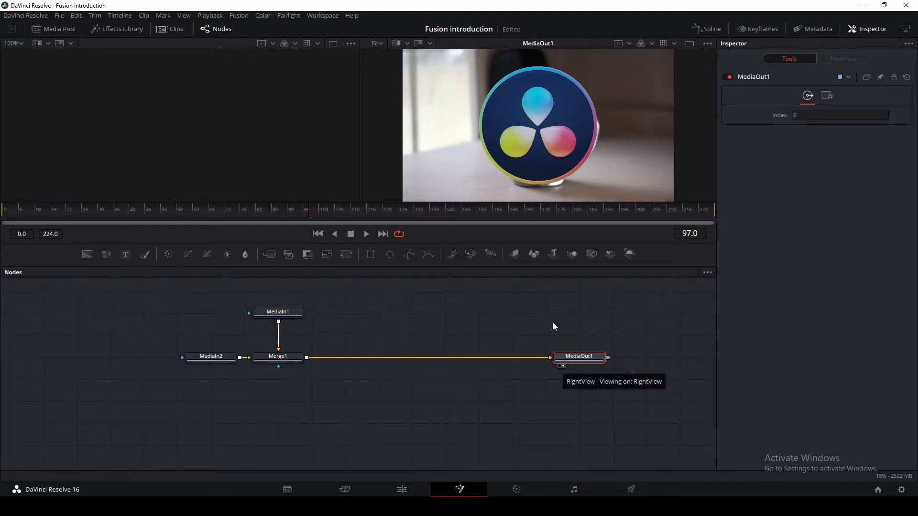
{"action": "left_click", "coordinate": [558, 366]}
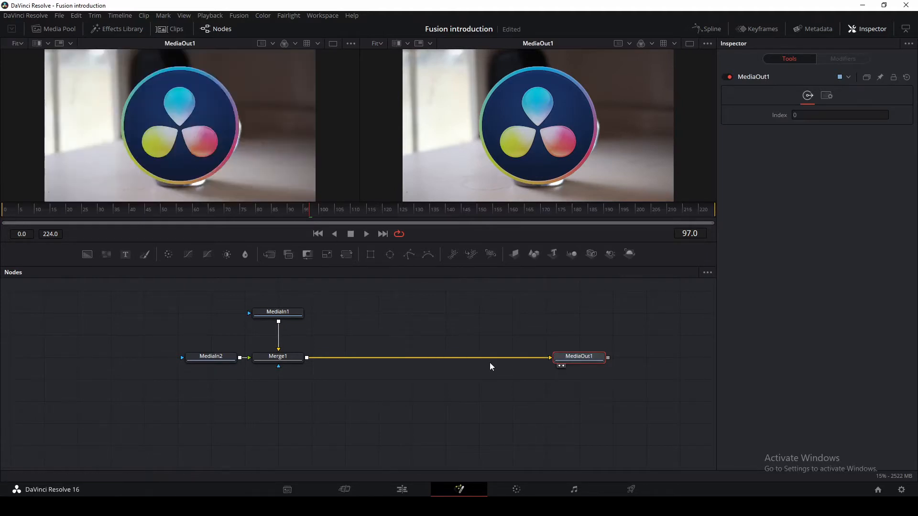
{"action": "left_click", "coordinate": [558, 365]}
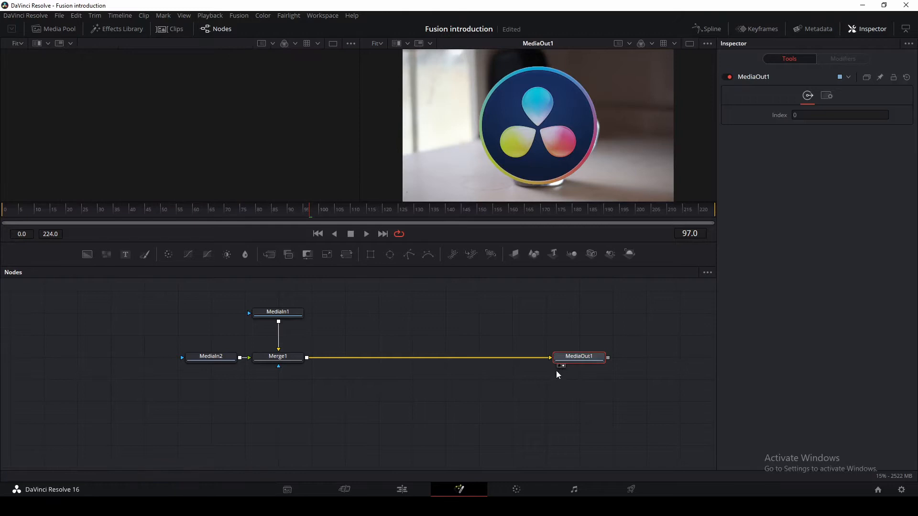
Step: Show the MediaIn2 node in the left viewer and rename it "Logo Davinci"
{"action": "left_click", "coordinate": [286, 315]}
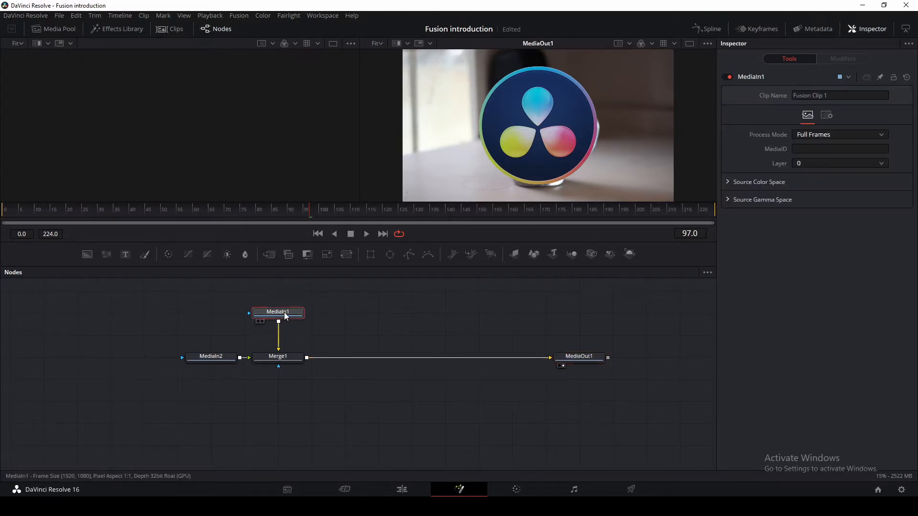
{"action": "left_click", "coordinate": [214, 360]}
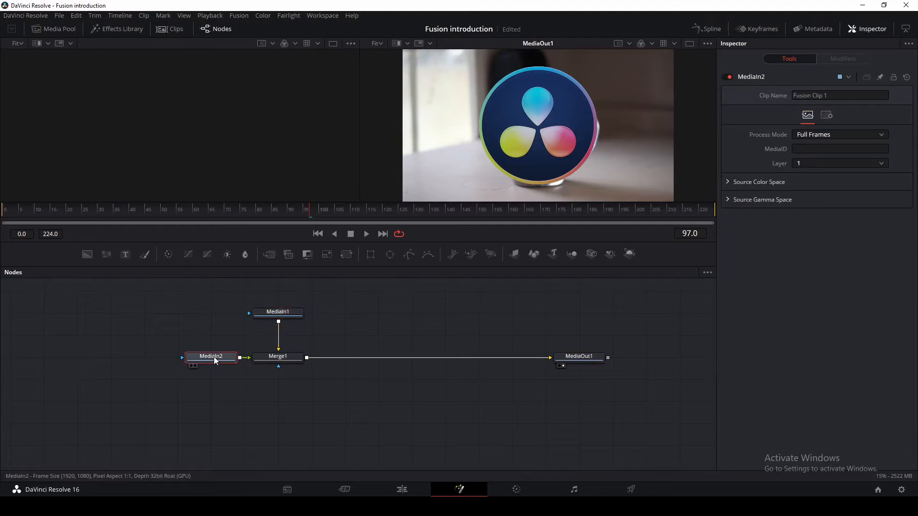
{"action": "left_click", "coordinate": [191, 365]}
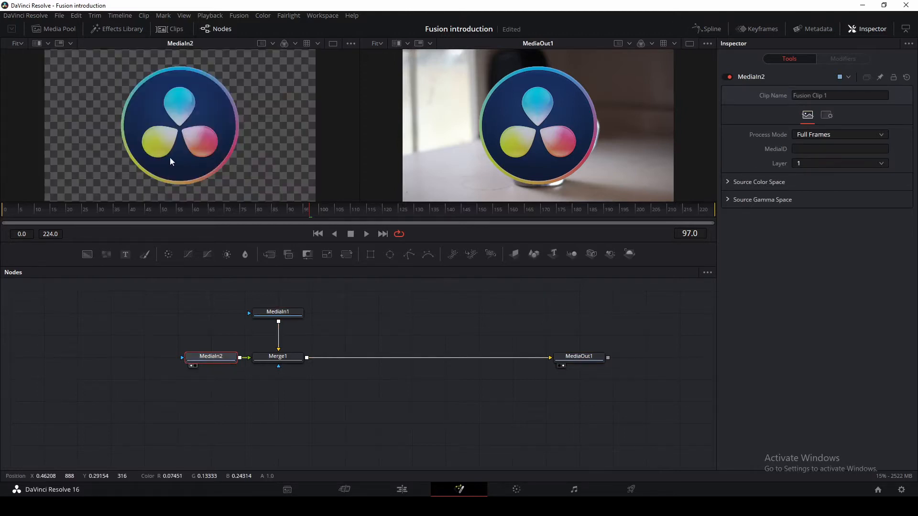
{"action": "right_click", "coordinate": [212, 357]}
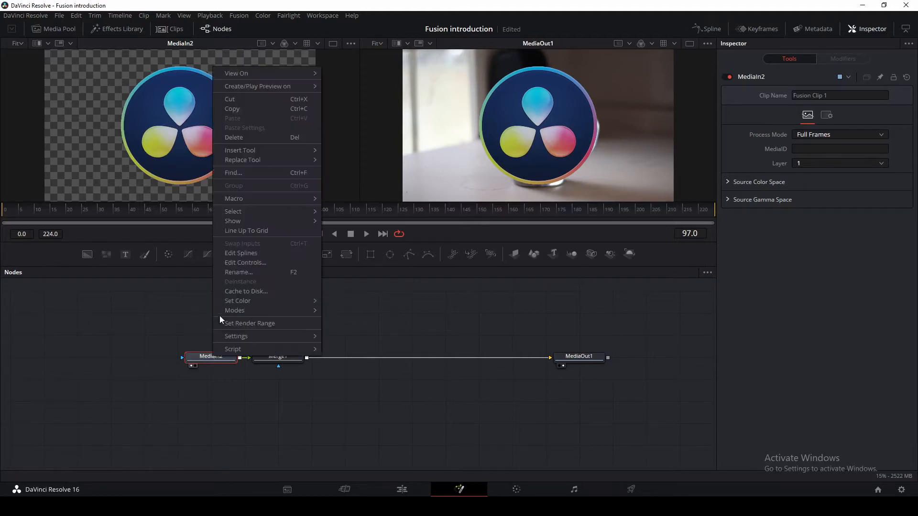
{"action": "left_click", "coordinate": [237, 271]}
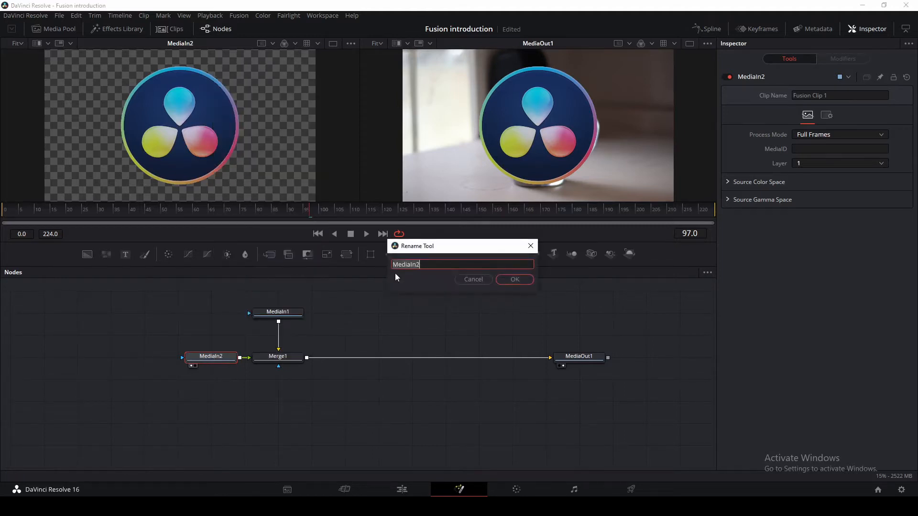
{"action": "type", "text": "Logo Davinci"}
{"action": "left_click", "coordinate": [518, 278]}
Step: Show the MediaIn1 node in the left viewer and rename it "Secangkir Kopi"
{"action": "left_click", "coordinate": [277, 312]}
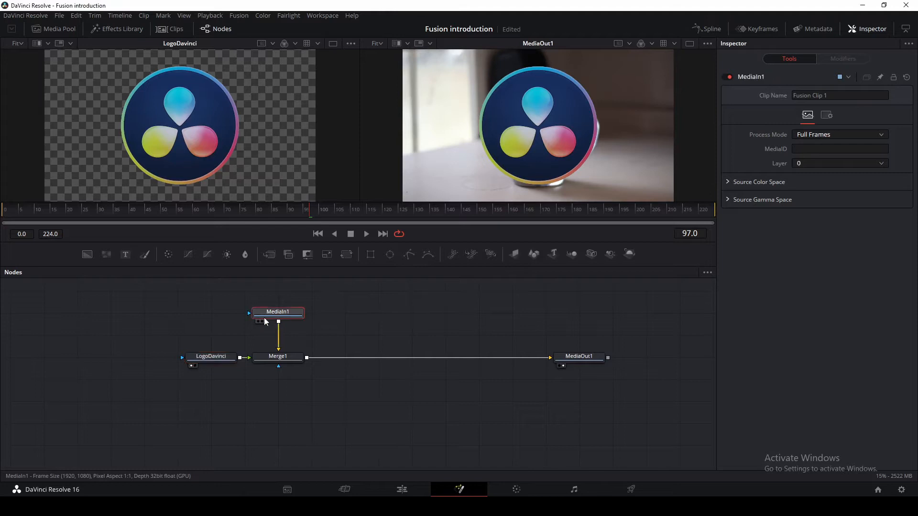
{"action": "left_click", "coordinate": [257, 321]}
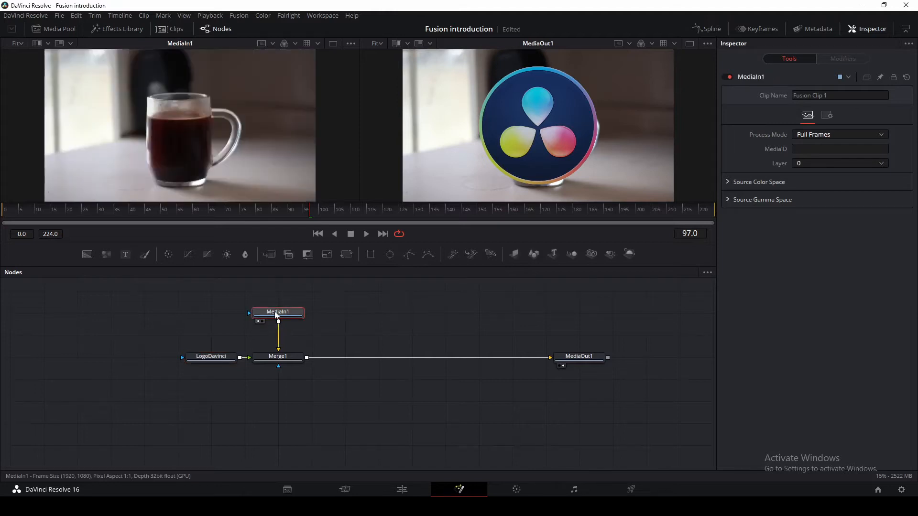
{"action": "right_click", "coordinate": [276, 315]}
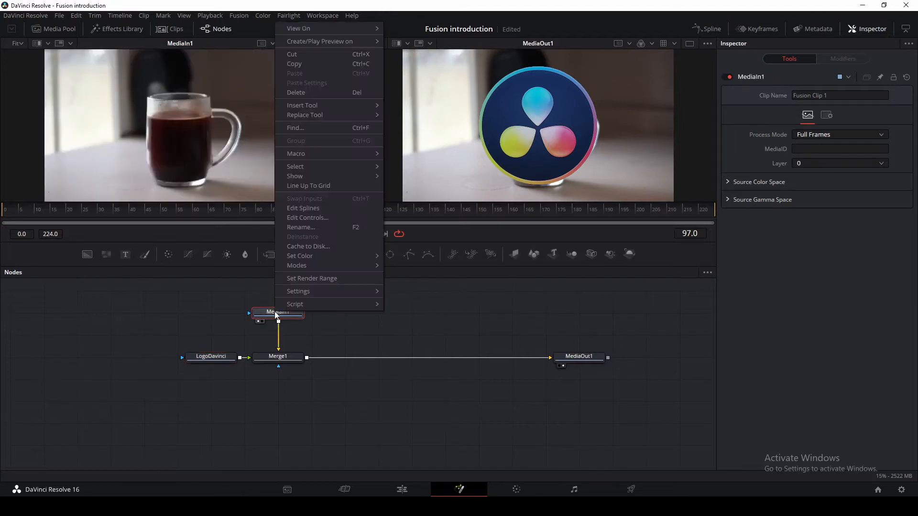
{"action": "left_click", "coordinate": [298, 226]}
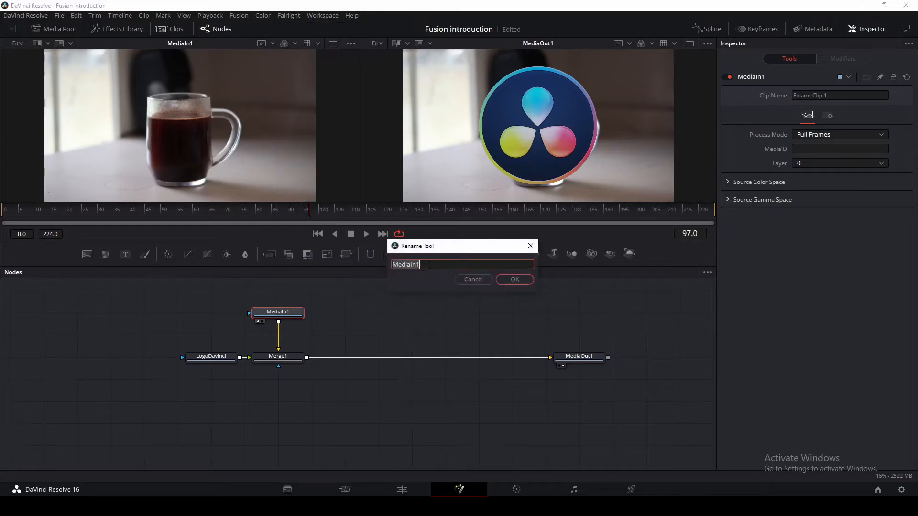
{"action": "type", "text": "Secangkir Kopi"}
{"action": "left_click", "coordinate": [506, 281]}
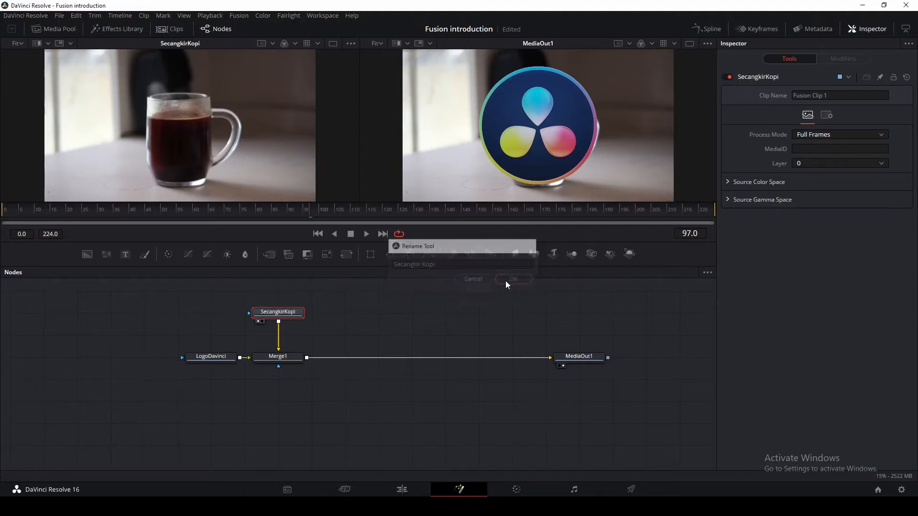
Step: Move the LogoDavinci node farther from Merge1 and show Merge1 in the right viewer
{"action": "left_click", "coordinate": [270, 361]}
{"action": "left_click_drag", "start_coordinate": [196, 358], "coordinate": [163, 358]}
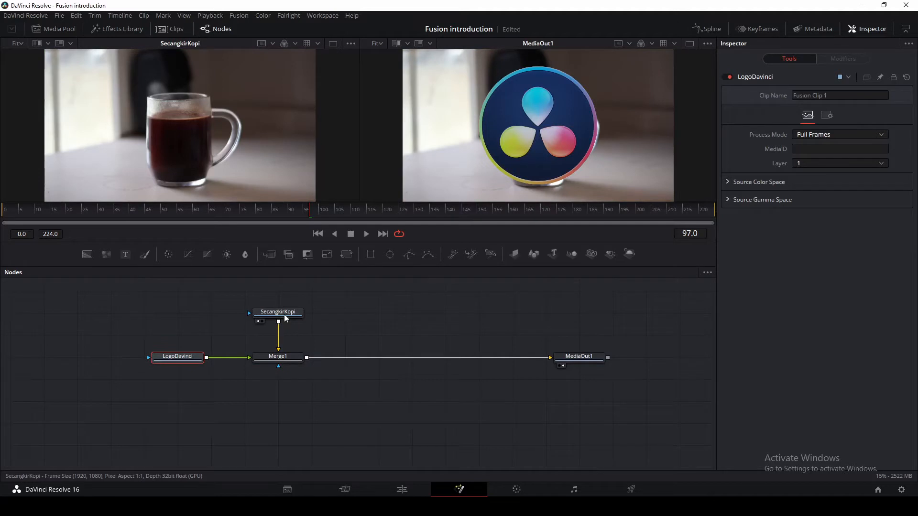
{"action": "left_click", "coordinate": [262, 366]}
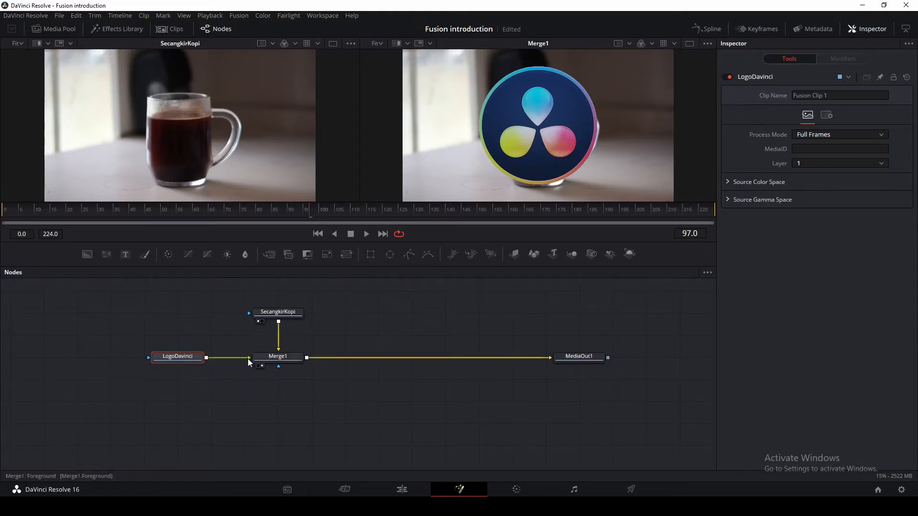
Step: Disconnect LogoDavinci from Merge1 and set it lower, with SecangkirKopi in line before Merge1 as its background
{"action": "left_click_drag", "start_coordinate": [247, 357], "coordinate": [167, 408]}
{"action": "left_click_drag", "start_coordinate": [285, 313], "coordinate": [151, 357]}
{"action": "mouse_move", "coordinate": [248, 358]}
{"action": "left_mouse_down"}
{"action": "mouse_move", "coordinate": [213, 375]}
{"action": "mouse_move", "coordinate": [184, 362]}
{"action": "mouse_move", "coordinate": [248, 359]}
{"action": "left_mouse_up"}
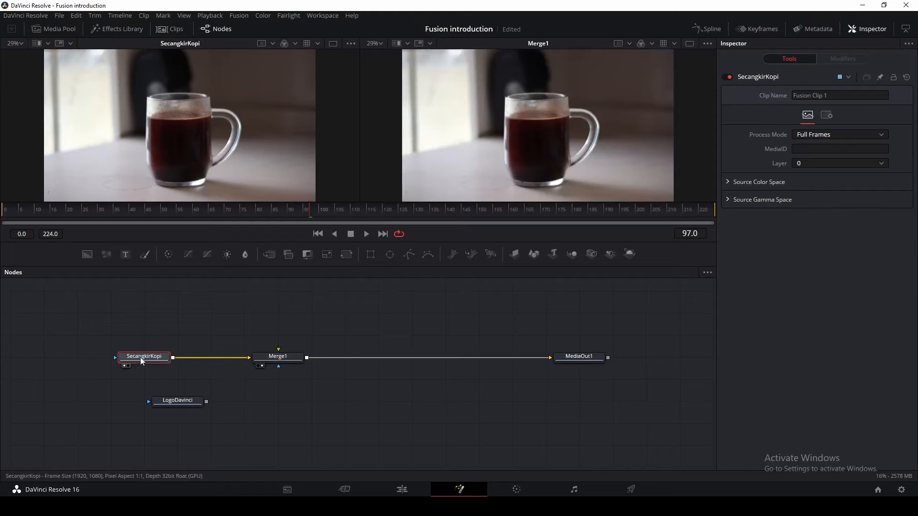
{"action": "mouse_move", "coordinate": [141, 357]}
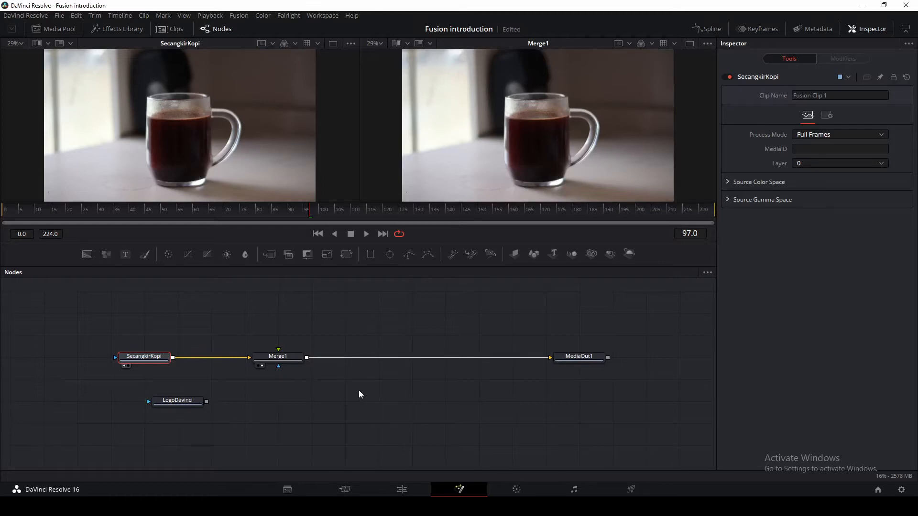
Step: Add a FastNoise node above Merge1, connect it as Merge1's foreground, and show the noise in the left viewer
{"action": "left_click_drag", "start_coordinate": [105, 253], "coordinate": [270, 309]}
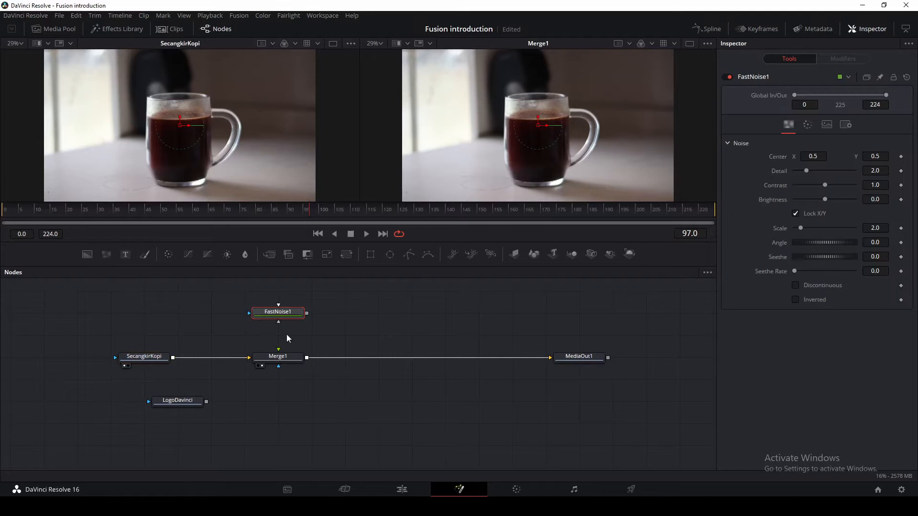
{"action": "left_click_drag", "start_coordinate": [308, 314], "coordinate": [280, 357]}
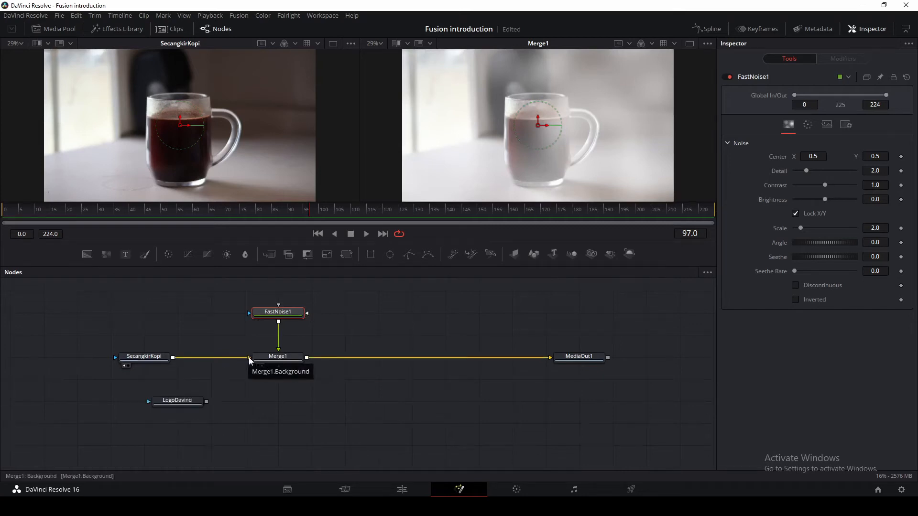
{"action": "left_click", "coordinate": [259, 323]}
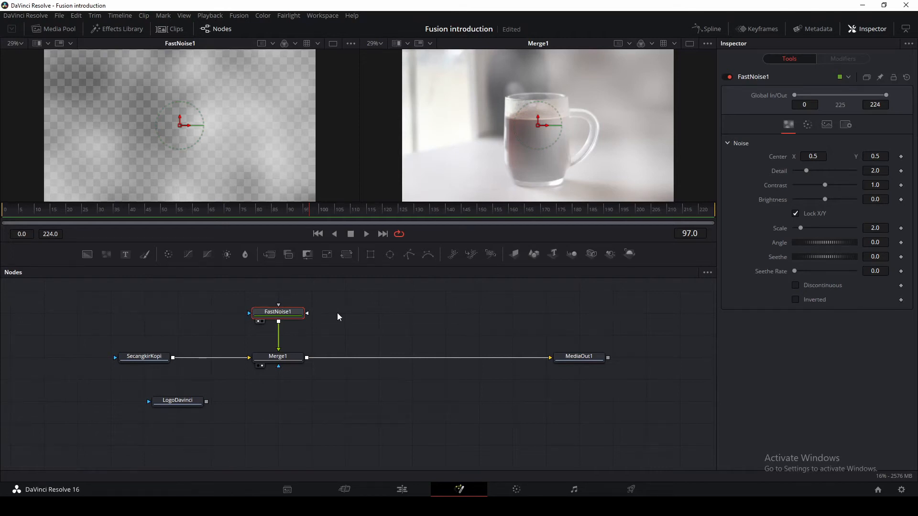
Step: Switch to a single viewer showing Merge1 and enlarge the viewer area above the node graph
{"action": "scroll", "coordinate": [338, 314], "scroll_direction": "up", "scroll_amount": 2}
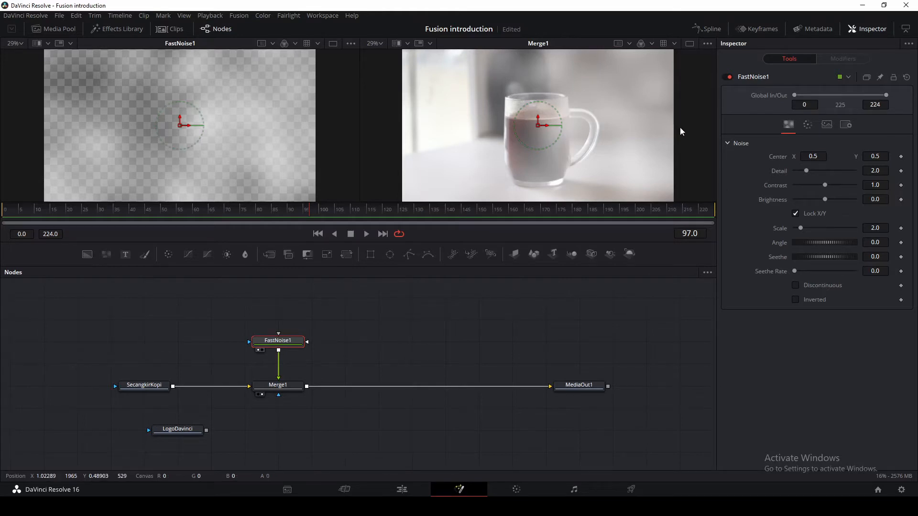
{"action": "left_click", "coordinate": [692, 46]}
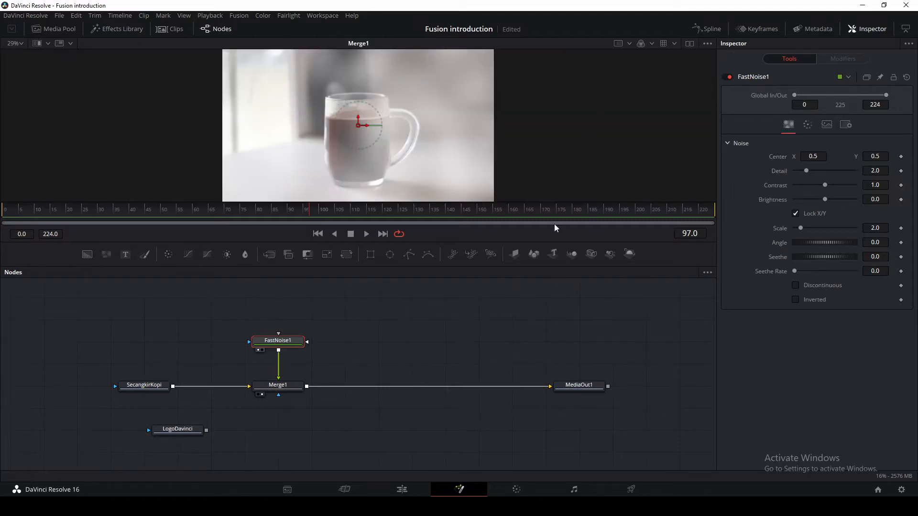
{"action": "left_click_drag", "start_coordinate": [552, 241], "coordinate": [555, 285]}
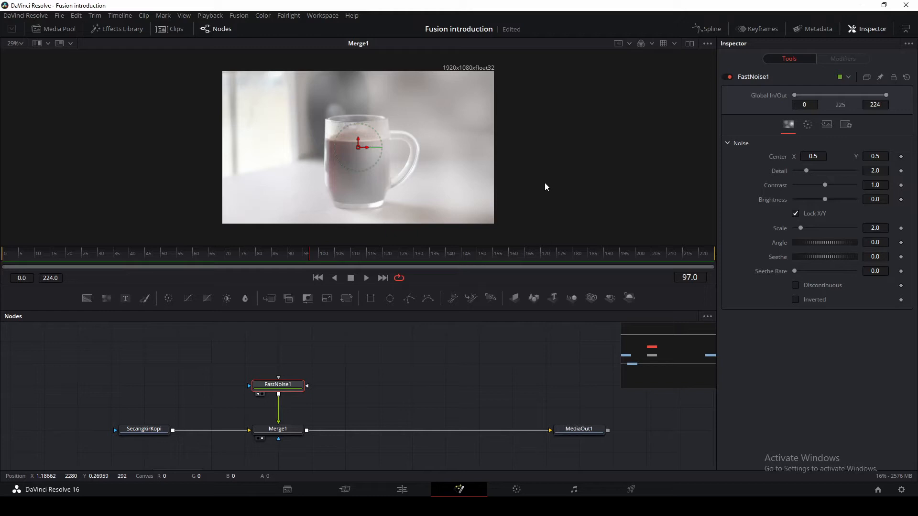
Step: Add a BSpline mask node above FastNoise1 and connect it as the noise's effect mask
{"action": "scroll", "coordinate": [544, 183], "scroll_direction": "up", "scroll_amount": 4}
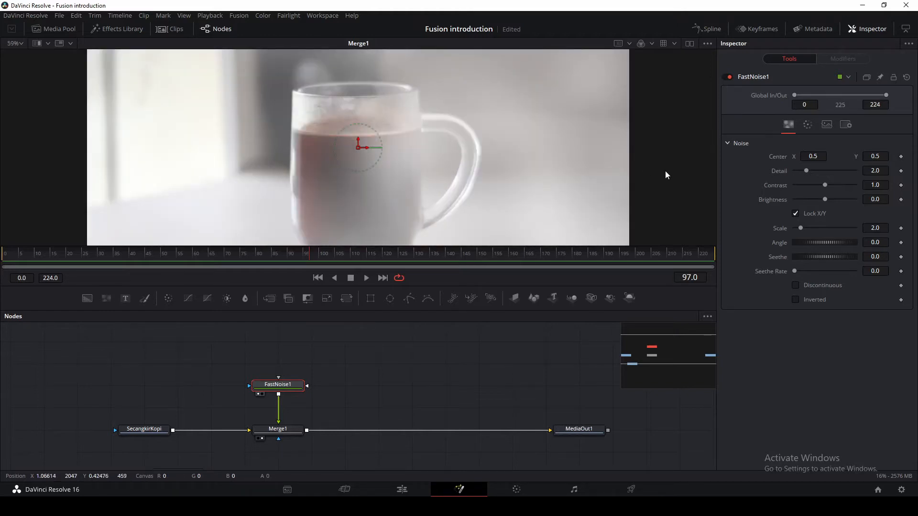
{"action": "scroll", "coordinate": [666, 175], "scroll_direction": "up", "scroll_amount": 3}
{"action": "scroll", "coordinate": [666, 175], "scroll_direction": "up", "scroll_amount": 3}
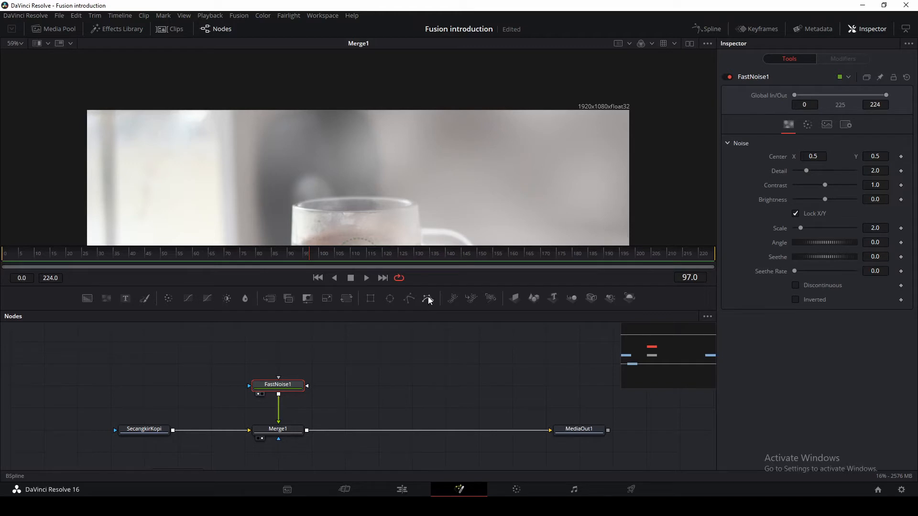
{"action": "left_click_drag", "start_coordinate": [429, 297], "coordinate": [285, 390]}
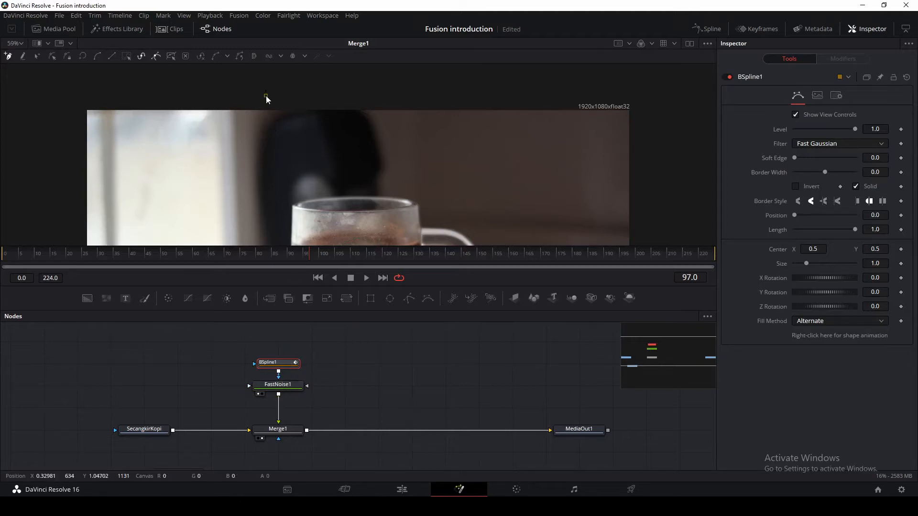
Step: Draw a closed B-spline outline along the cup's rim, widening upward past the image's upper edge
{"action": "left_click", "coordinate": [299, 204]}
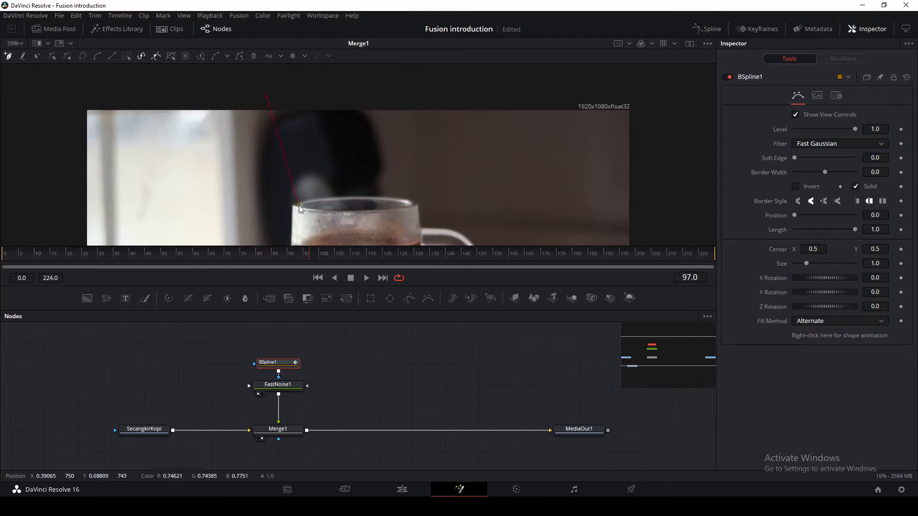
{"action": "left_click", "coordinate": [350, 210]}
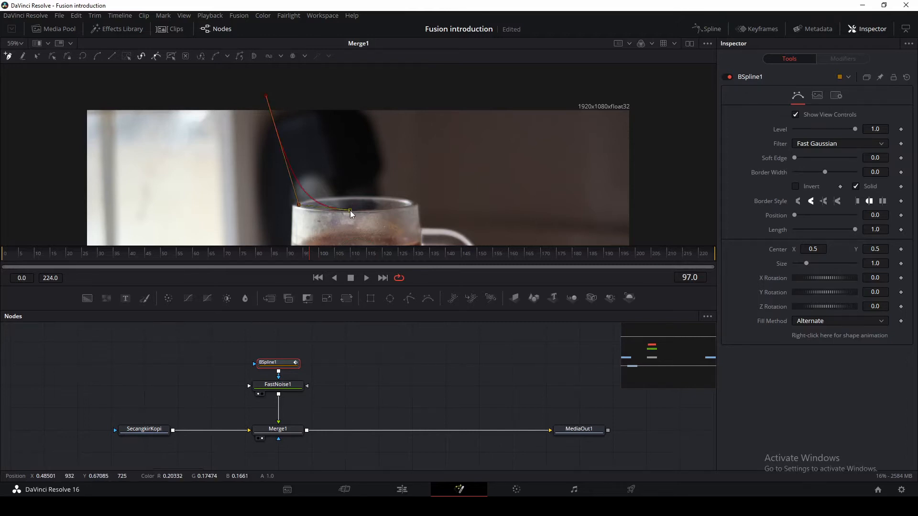
{"action": "left_click", "coordinate": [410, 204]}
{"action": "left_click", "coordinate": [432, 96]}
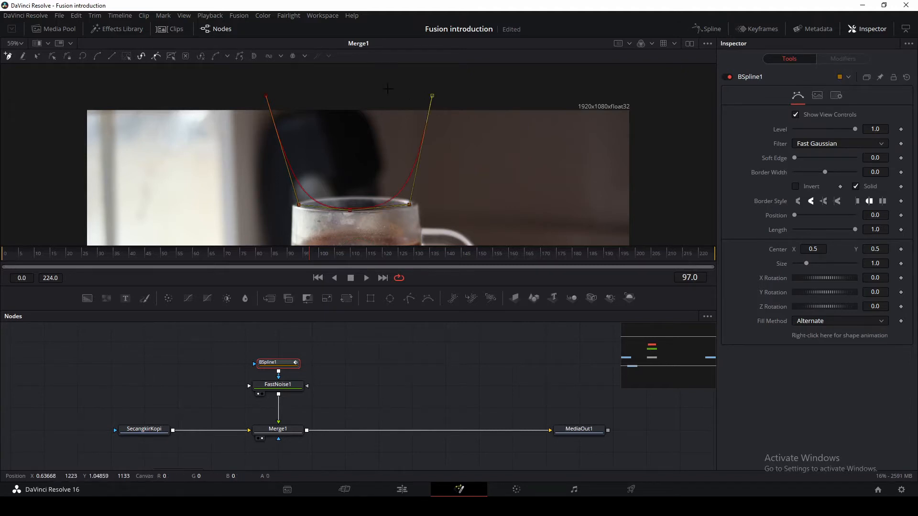
{"action": "left_click", "coordinate": [81, 56]}
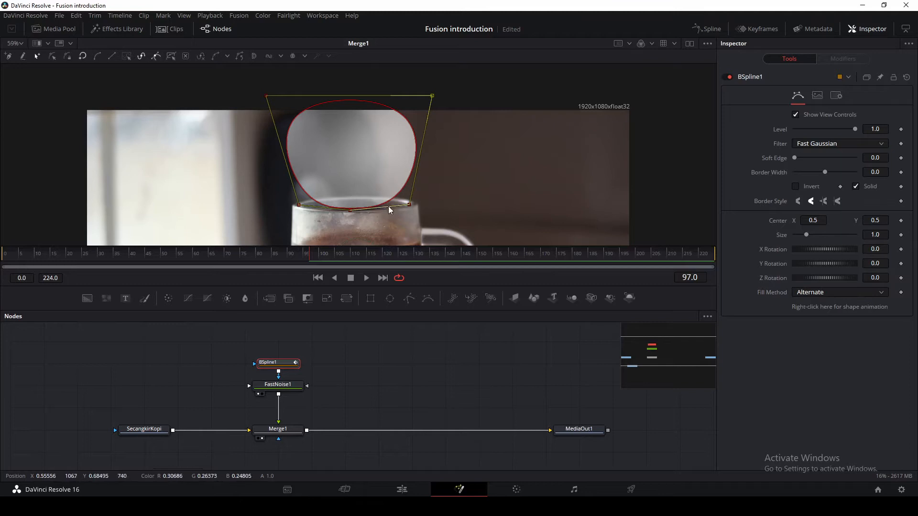
Step: Add control points near the outline's corners and along the cup rim so the B-spline follows them tightly
{"action": "left_click_drag", "start_coordinate": [411, 201], "coordinate": [354, 210]}
{"action": "left_click", "coordinate": [414, 188]}
{"action": "left_click", "coordinate": [430, 102]}
{"action": "left_click", "coordinate": [268, 100]}
{"action": "left_click", "coordinate": [297, 196]}
{"action": "left_click", "coordinate": [318, 208]}
{"action": "left_click", "coordinate": [299, 206]}
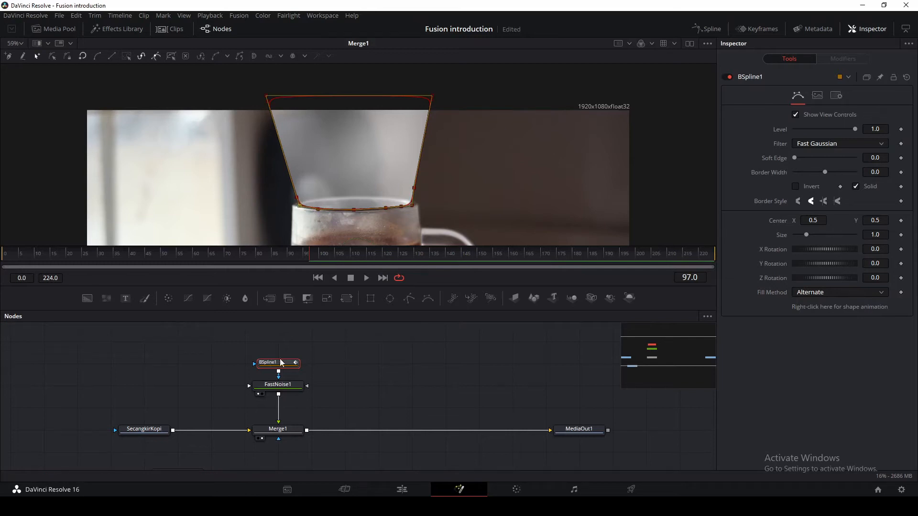
Step: Feather the BSpline1 mask with a Soft Edge of about 0.0535 and a Border Width of about -0.025
{"action": "left_click", "coordinate": [329, 366]}
{"action": "left_click", "coordinate": [277, 367]}
{"action": "left_click_drag", "start_coordinate": [795, 157], "coordinate": [818, 170]}
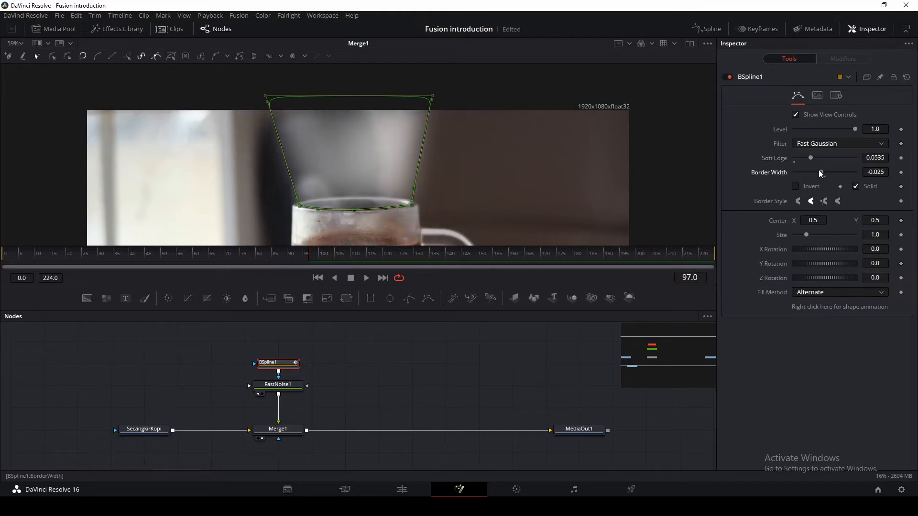
Step: Shape FastNoise1 into steam with Detail 1.73, Contrast 0.42, Brightness -0.55, Scale 11.65 and Seethe Rate 0.024
{"action": "left_click", "coordinate": [290, 389]}
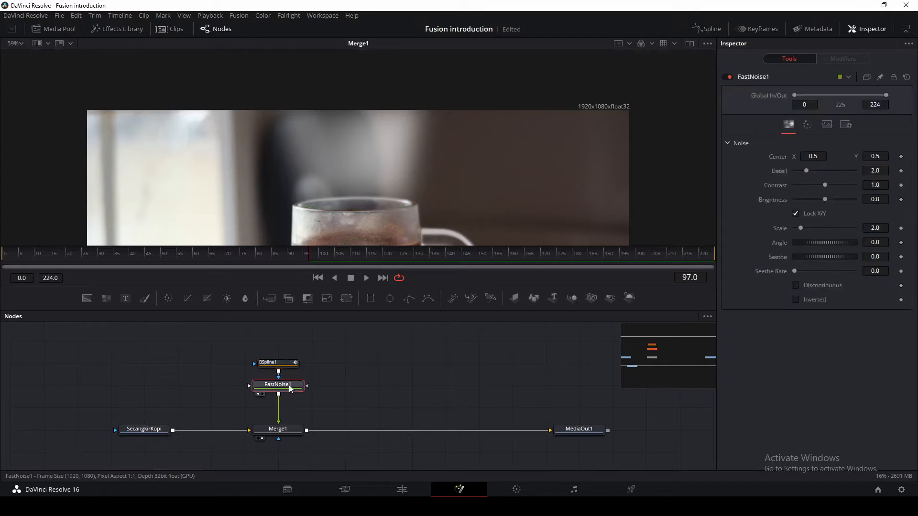
{"action": "left_click_drag", "start_coordinate": [807, 171], "coordinate": [829, 185]}
{"action": "left_click_drag", "start_coordinate": [824, 200], "coordinate": [813, 201]}
{"action": "mouse_move", "coordinate": [801, 228]}
{"action": "left_mouse_down"}
{"action": "mouse_move", "coordinate": [833, 199]}
{"action": "mouse_move", "coordinate": [809, 228]}
{"action": "left_mouse_up"}
{"action": "left_click_drag", "start_coordinate": [817, 171], "coordinate": [828, 186]}
{"action": "left_click_drag", "start_coordinate": [809, 228], "coordinate": [808, 199]}
{"action": "left_click_drag", "start_coordinate": [794, 271], "coordinate": [799, 270]}
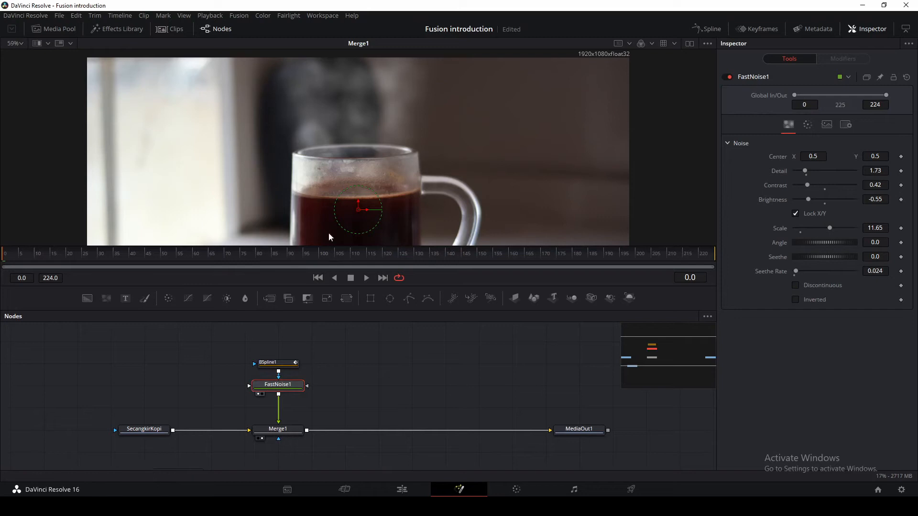
Step: Return to two viewers, add a separate Text node shown in the left viewer, and enter "KOPI PANAS" as its text
{"action": "left_click", "coordinate": [689, 44]}
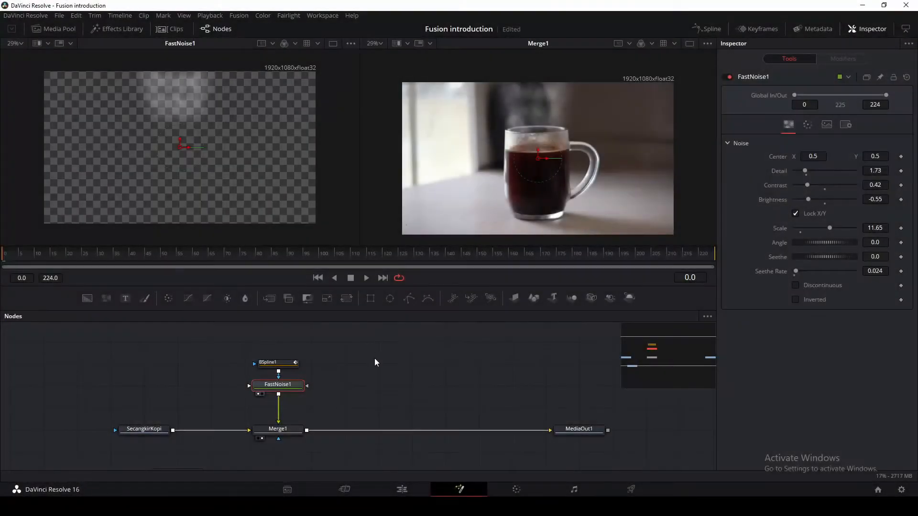
{"action": "left_click_drag", "start_coordinate": [374, 365], "coordinate": [286, 383]}
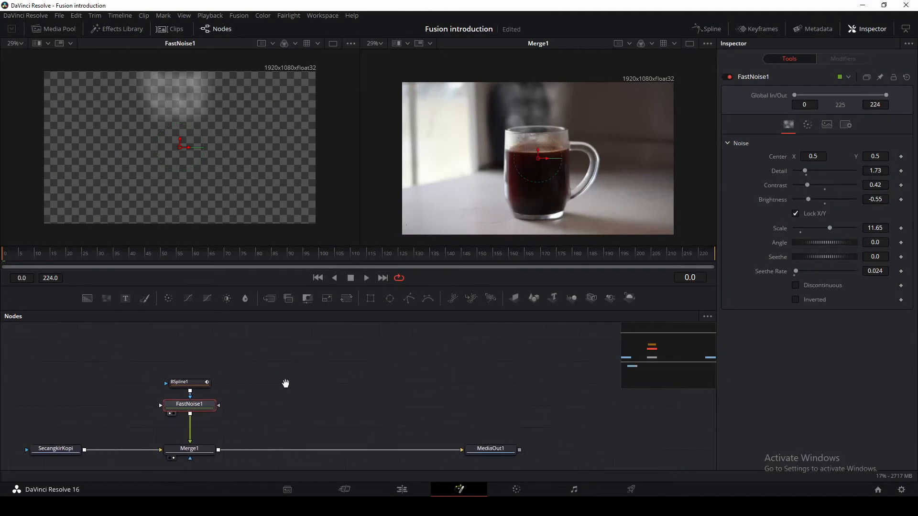
{"action": "left_click_drag", "start_coordinate": [125, 299], "coordinate": [340, 389]}
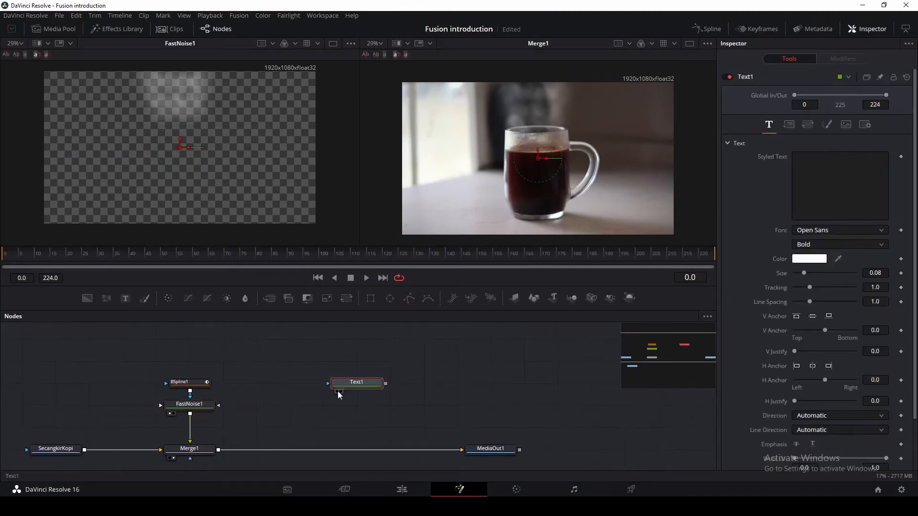
{"action": "left_click", "coordinate": [337, 392]}
{"action": "left_click", "coordinate": [811, 173]}
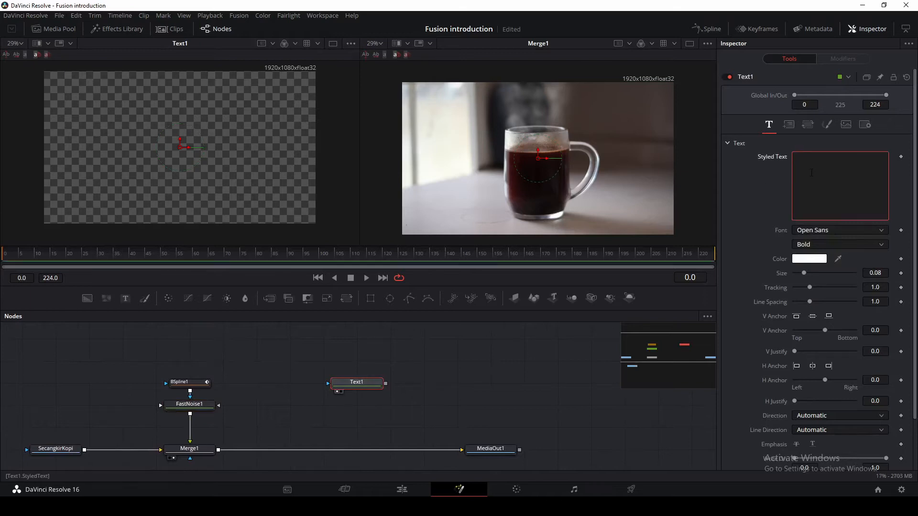
{"action": "type", "text": "KOPI PANAS"}
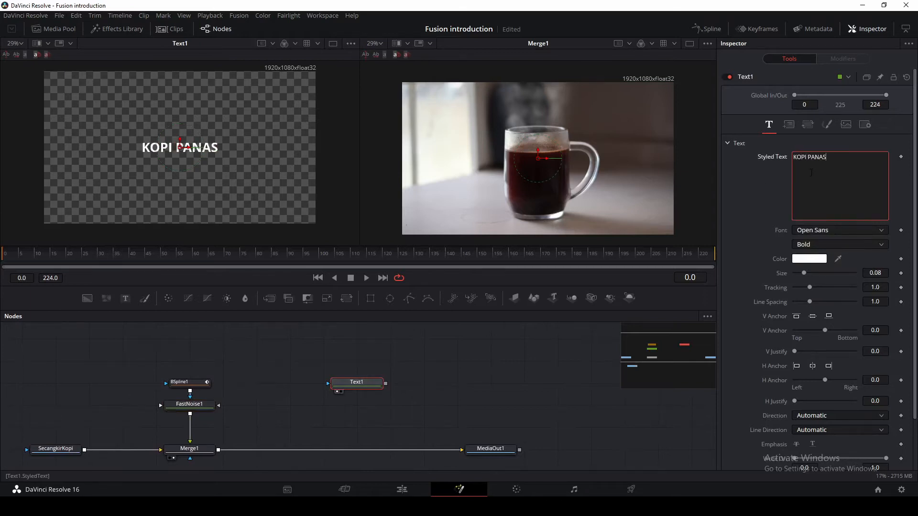
Step: Set the KOPI PANAS text's font to Arial Rounded MT Bold and its size to about 0.1535
{"action": "left_click", "coordinate": [840, 231]}
{"action": "key", "text": "a"}
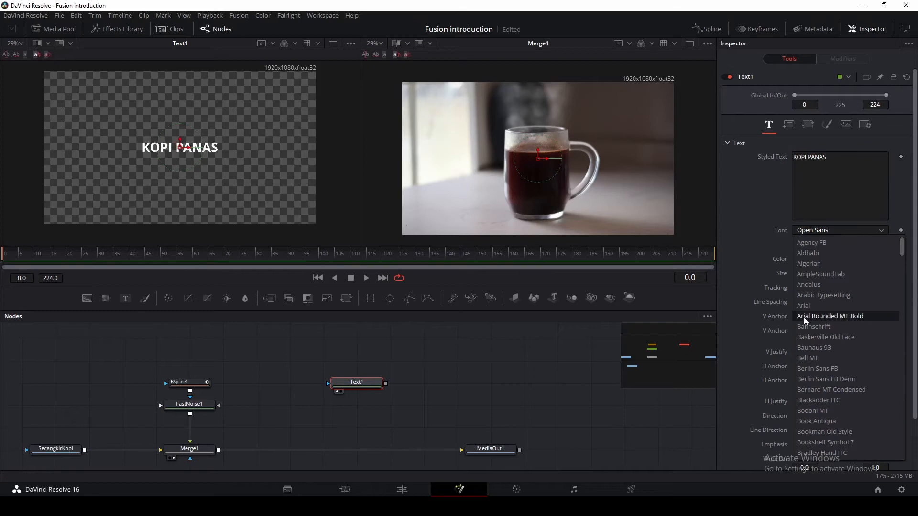
{"action": "left_click", "coordinate": [839, 316]}
{"action": "left_click_drag", "start_coordinate": [806, 274], "coordinate": [814, 274]}
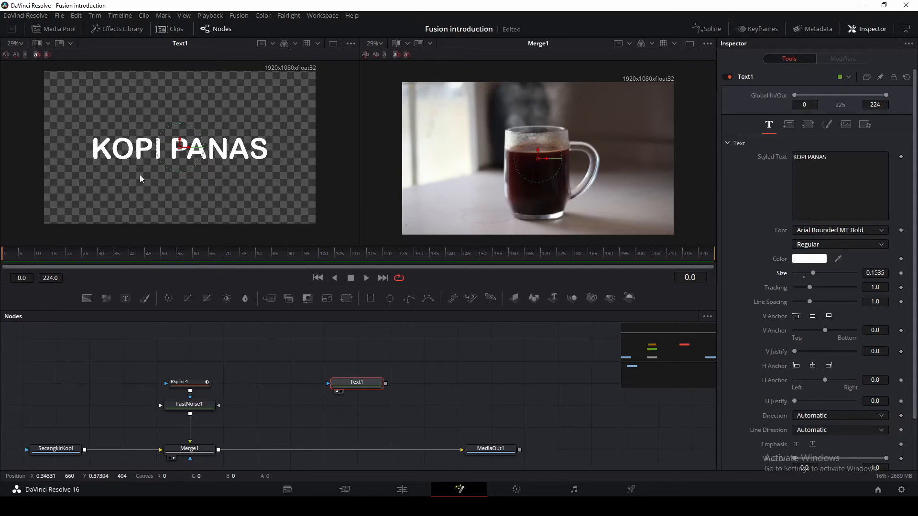
Step: Add a Background node above Text1, show it in the left viewer, and colour it bright red
{"action": "left_click_drag", "start_coordinate": [87, 299], "coordinate": [359, 345]}
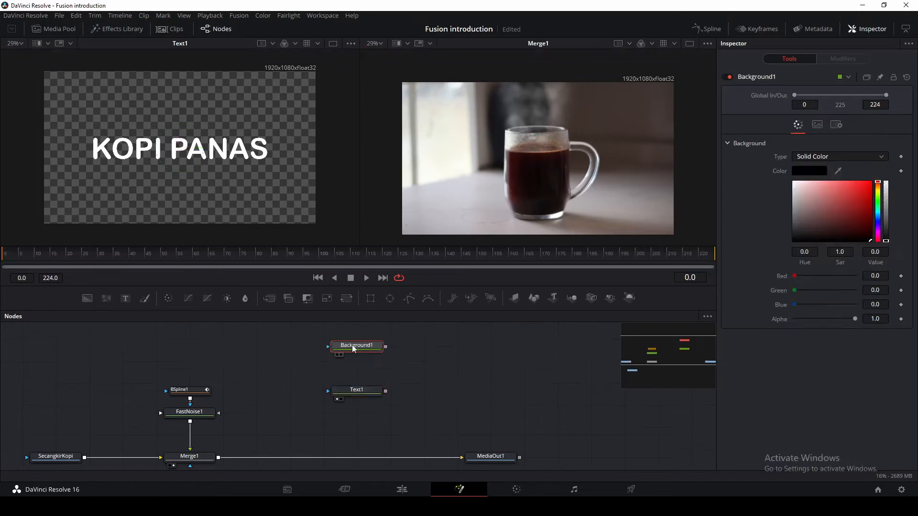
{"action": "left_click", "coordinate": [337, 356]}
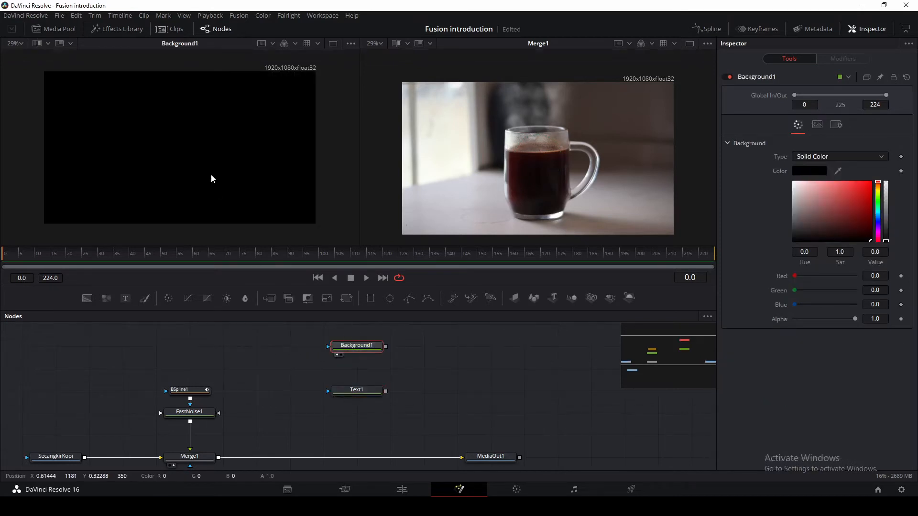
{"action": "left_click", "coordinate": [872, 185]}
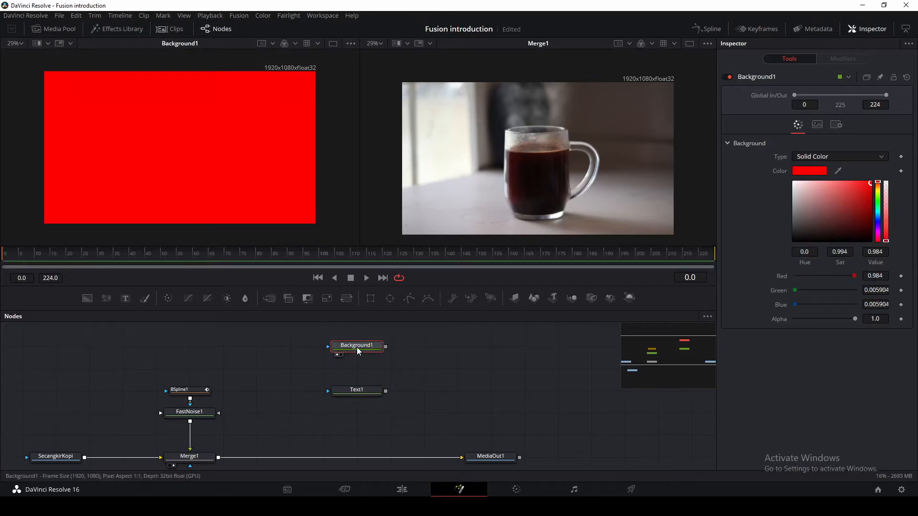
Step: Merge Text1 over Background1 through a new Merge node and show that merge in the right viewer
{"action": "left_click_drag", "start_coordinate": [359, 350], "coordinate": [359, 373]}
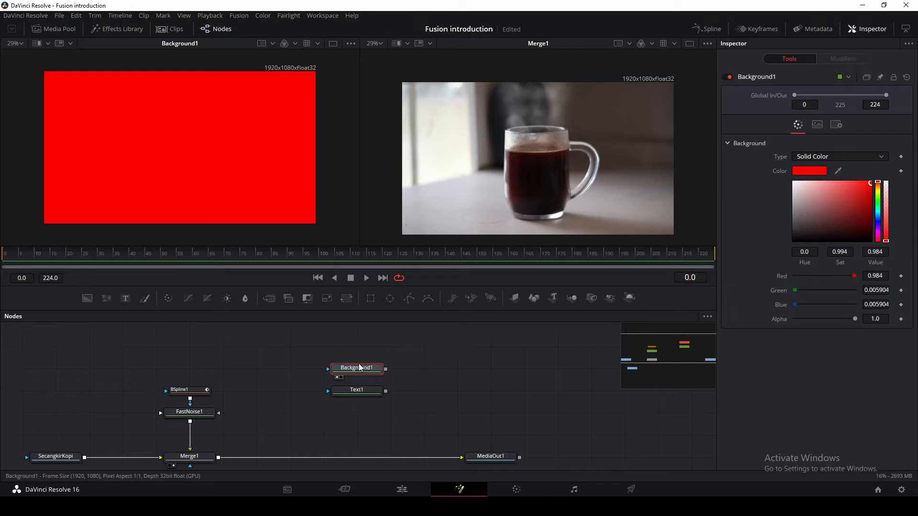
{"action": "left_click_drag", "start_coordinate": [269, 298], "coordinate": [427, 370]}
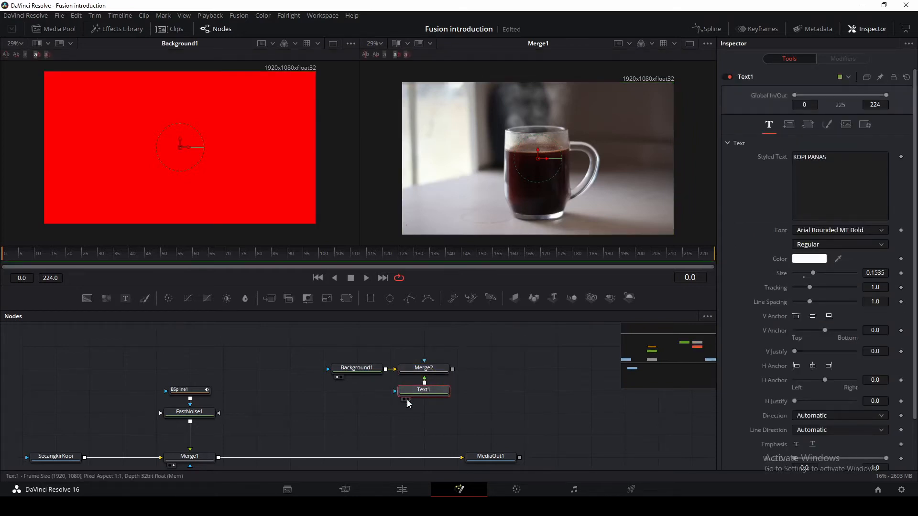
{"action": "left_click", "coordinate": [409, 378]}
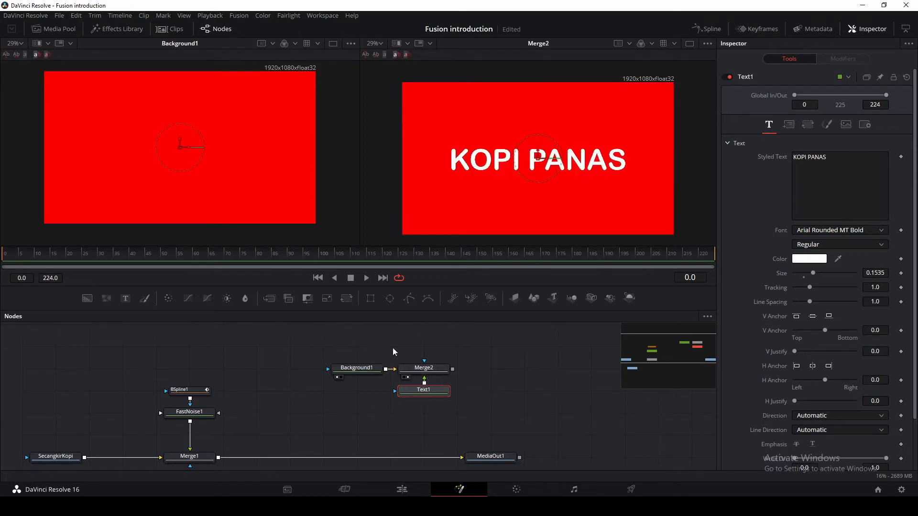
Step: Mask Background1 with a Rectangle about 0.84 wide and 0.34 high, with Corner Radius 1.0
{"action": "left_click", "coordinate": [352, 369]}
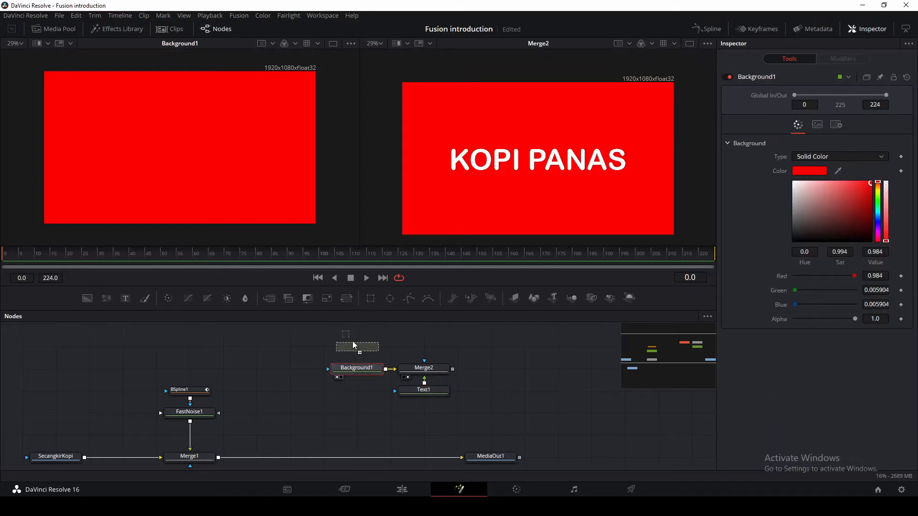
{"action": "left_click_drag", "start_coordinate": [354, 345], "coordinate": [356, 345]}
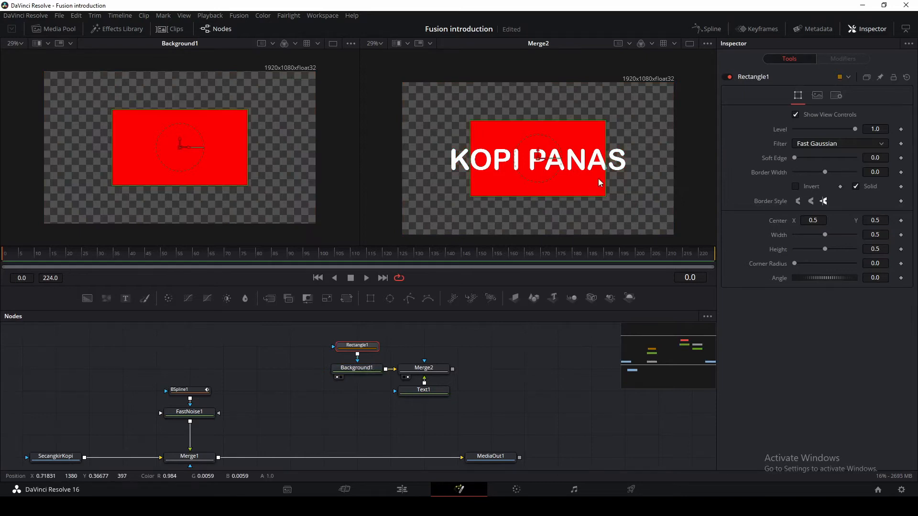
{"action": "mouse_move", "coordinate": [604, 178]}
{"action": "left_mouse_down"}
{"action": "mouse_move", "coordinate": [652, 186]}
{"action": "mouse_move", "coordinate": [597, 185]}
{"action": "left_mouse_up"}
{"action": "left_click_drag", "start_coordinate": [798, 262], "coordinate": [865, 273]}
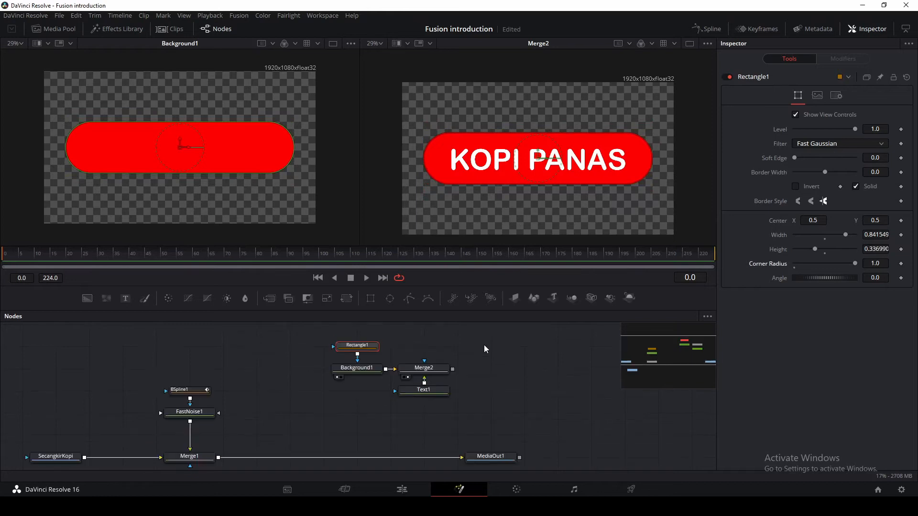
Step: Move Text1 above Merge2 and show MediaOut1 in the right viewer
{"action": "left_click_drag", "start_coordinate": [424, 390], "coordinate": [424, 345]}
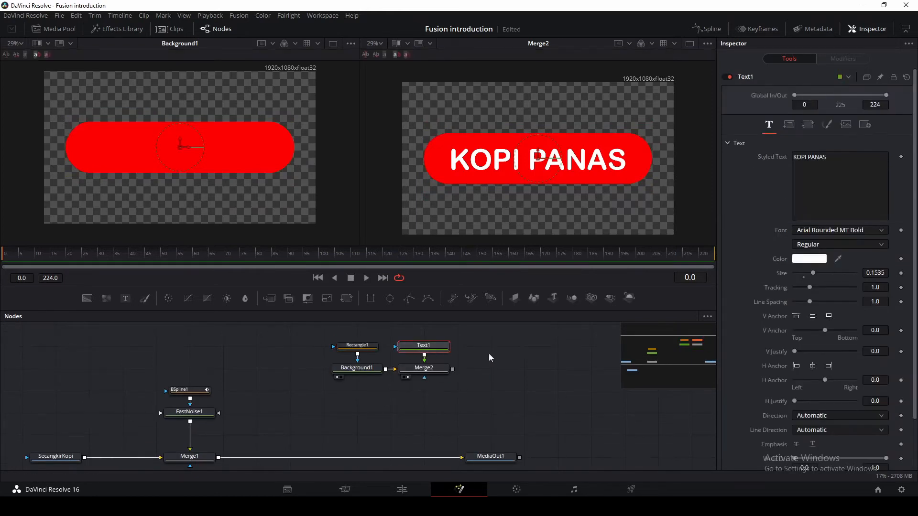
{"action": "scroll", "coordinate": [330, 402], "scroll_direction": "down", "scroll_amount": 2}
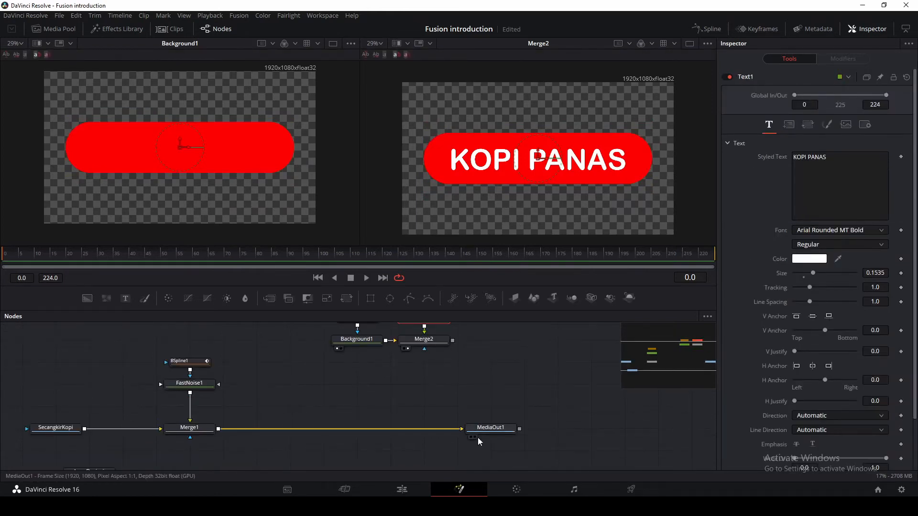
{"action": "left_click", "coordinate": [474, 437]}
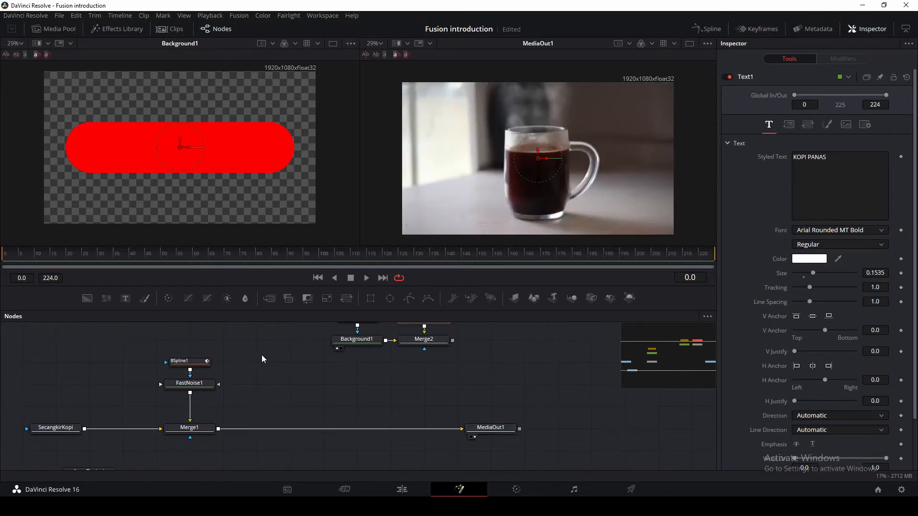
Step: Insert a Merge node between Merge1 and MediaOut1, and connect Merge2's output as its foreground
{"action": "scroll", "coordinate": [299, 369], "scroll_direction": "up", "scroll_amount": 2}
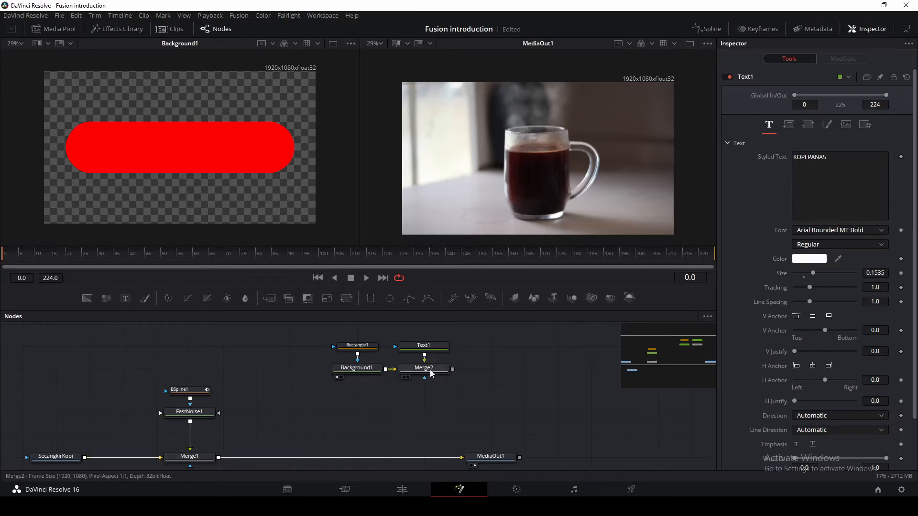
{"action": "left_click", "coordinate": [189, 456]}
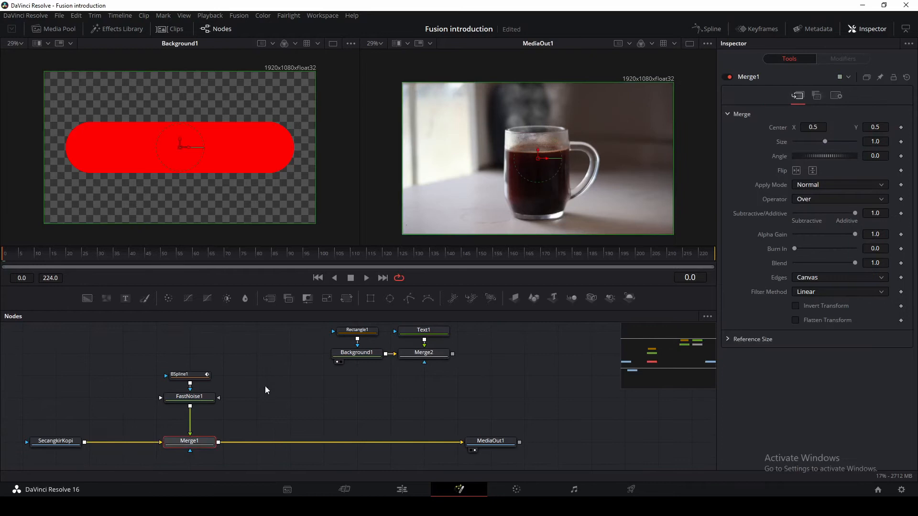
{"action": "left_click", "coordinate": [269, 298]}
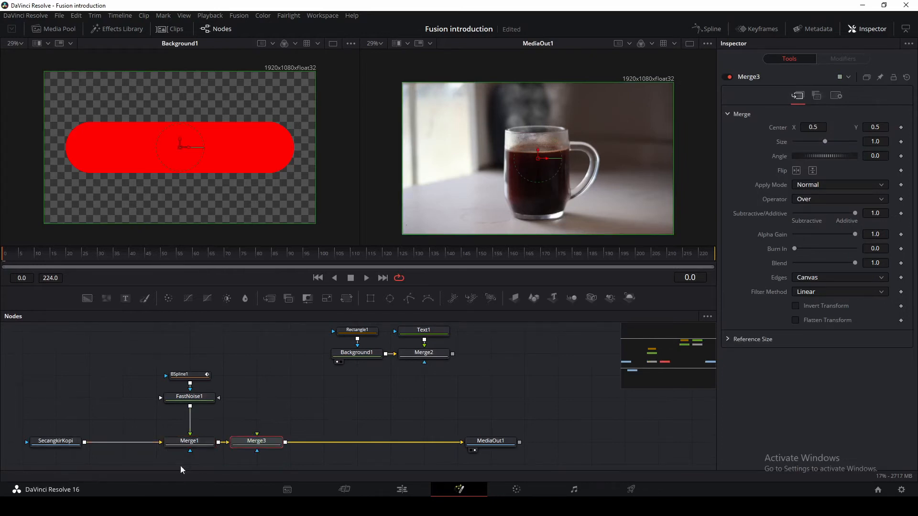
{"action": "left_click_drag", "start_coordinate": [244, 444], "coordinate": [276, 444]}
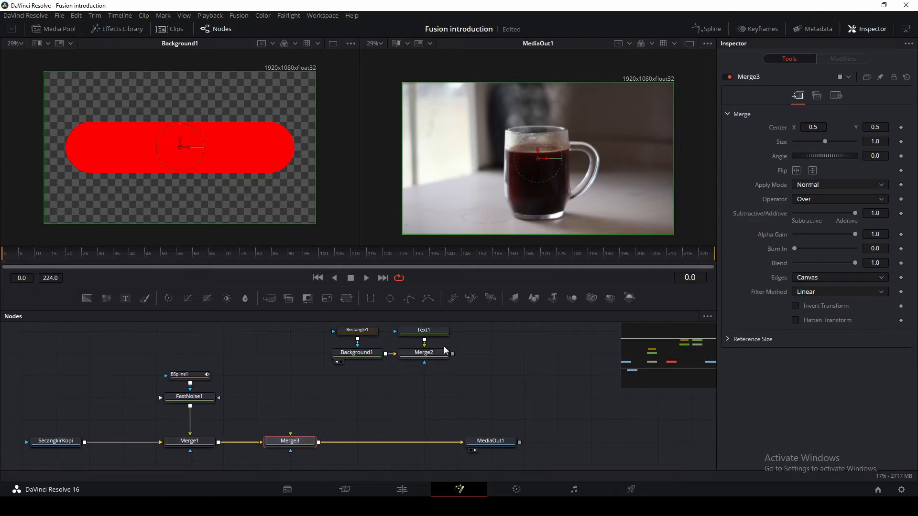
{"action": "left_click_drag", "start_coordinate": [452, 355], "coordinate": [293, 442]}
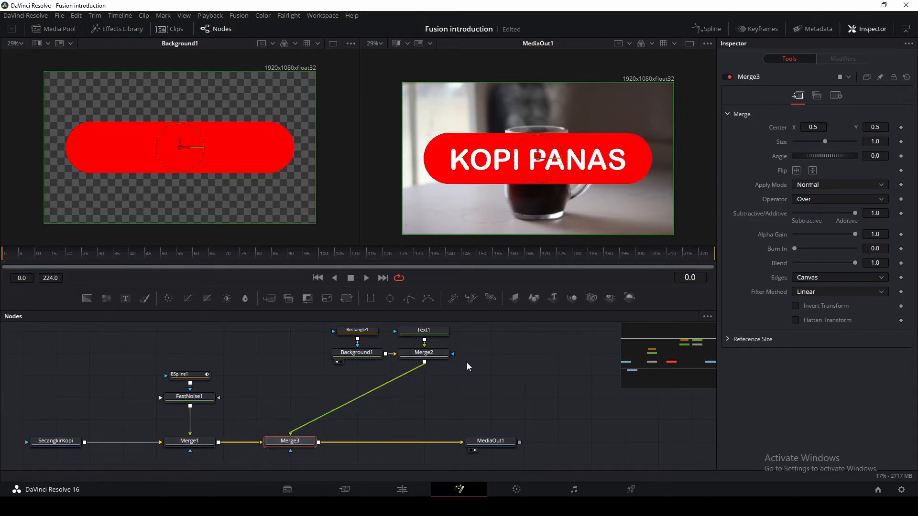
Step: Align Merge3 directly below Merge2 and insert a Transform node on Merge2's output
{"action": "scroll", "coordinate": [467, 363], "scroll_direction": "up", "scroll_amount": 2}
{"action": "left_click_drag", "start_coordinate": [311, 338], "coordinate": [319, 386]}
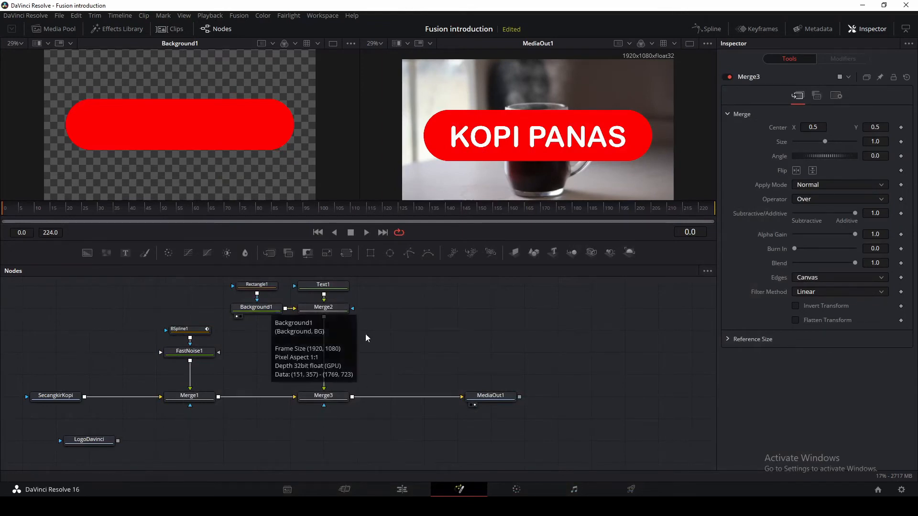
{"action": "scroll", "coordinate": [386, 338], "scroll_direction": "up", "scroll_amount": 2}
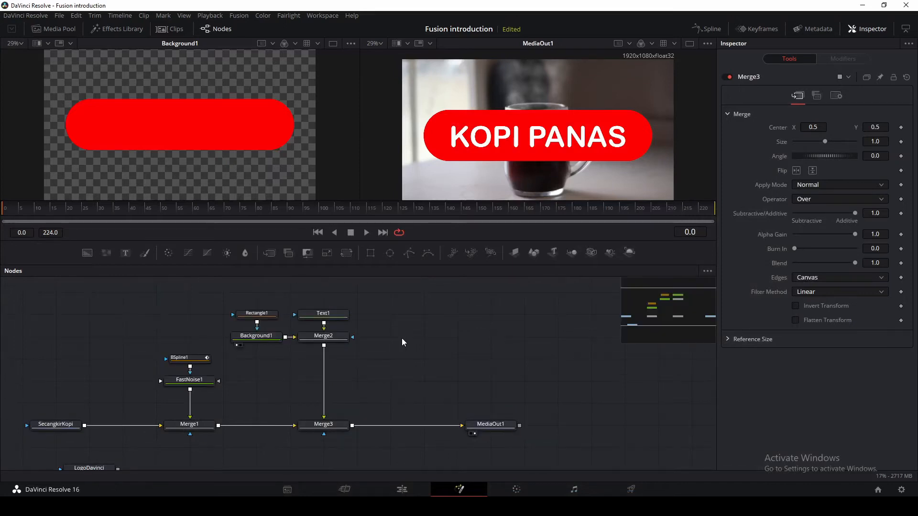
{"action": "left_click", "coordinate": [329, 340]}
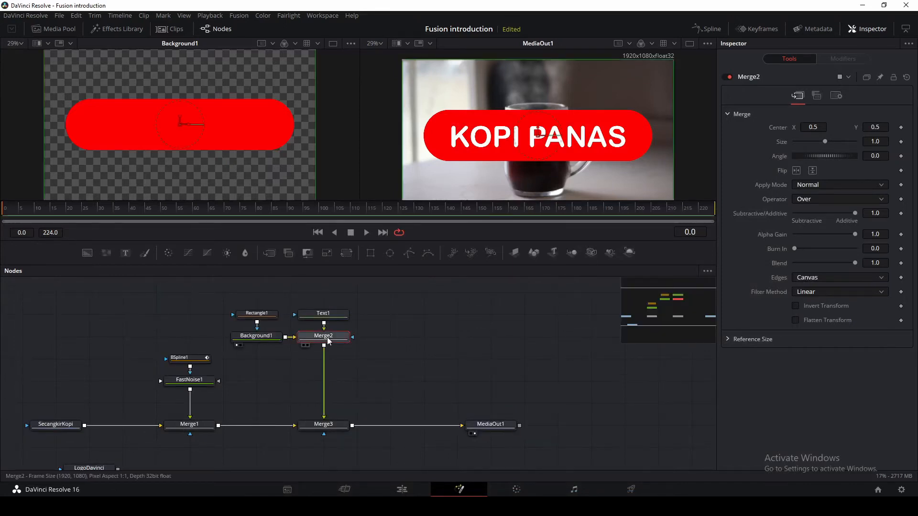
{"action": "left_click", "coordinate": [347, 254]}
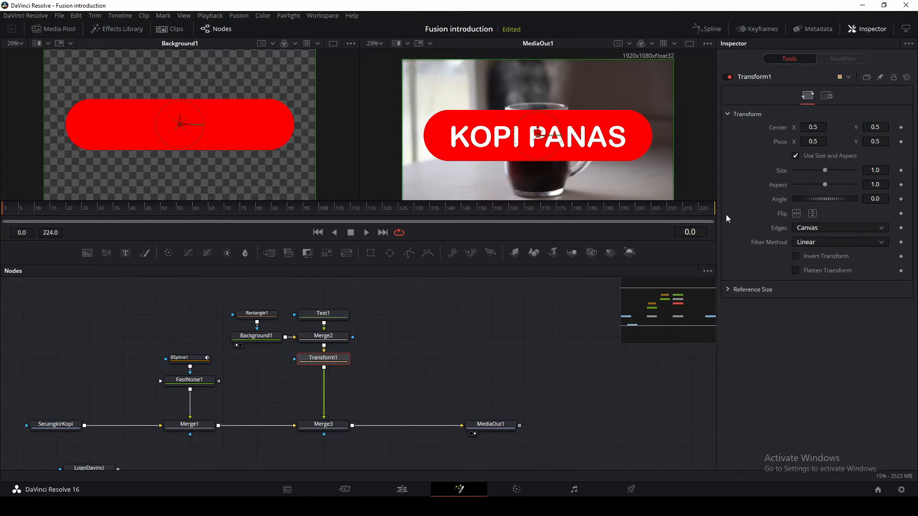
Step: Scale the KOPI PANAS title to about 0.54 with Transform1 and raise it above the cup, at Center Y about 0.85
{"action": "left_click_drag", "start_coordinate": [879, 170], "coordinate": [836, 170]}
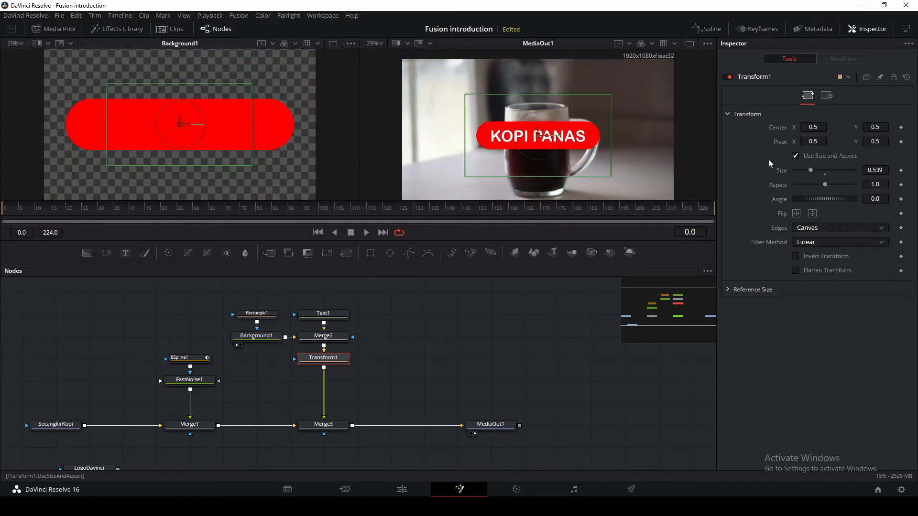
{"action": "left_click_drag", "start_coordinate": [538, 130], "coordinate": [543, 76]}
{"action": "left_click", "coordinate": [512, 337]}
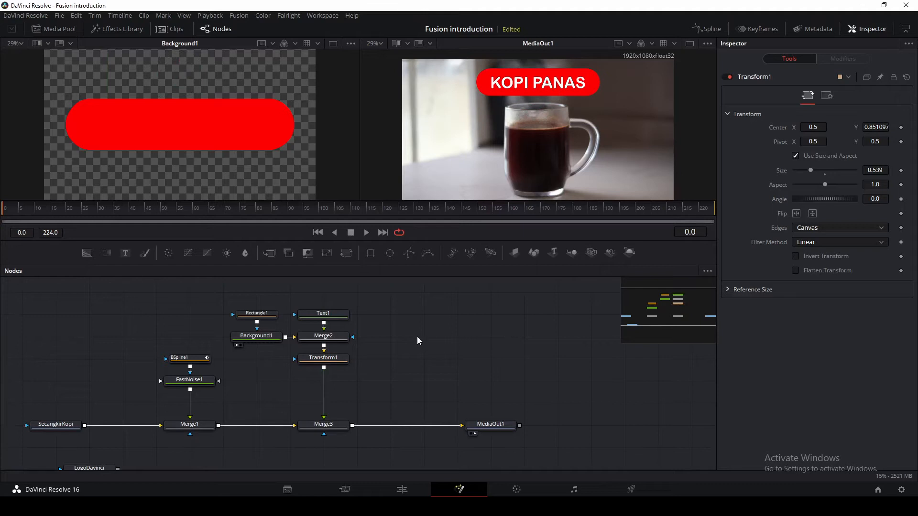
Step: Swap the two merges' foregrounds so that FastNoise1 feeds Merge3 and Transform1 feeds Merge1
{"action": "left_click_drag", "start_coordinate": [418, 337], "coordinate": [487, 334]}
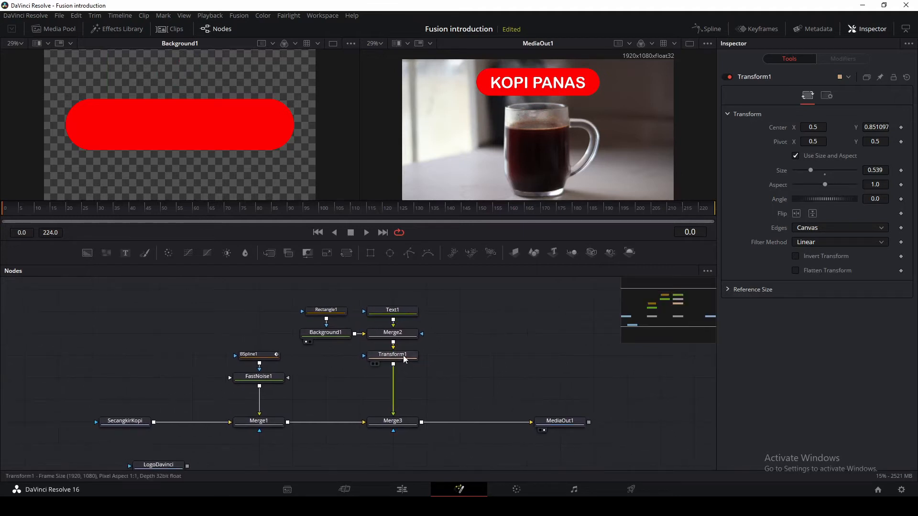
{"action": "left_click", "coordinate": [404, 359]}
{"action": "left_click_drag", "start_coordinate": [262, 403], "coordinate": [310, 406]}
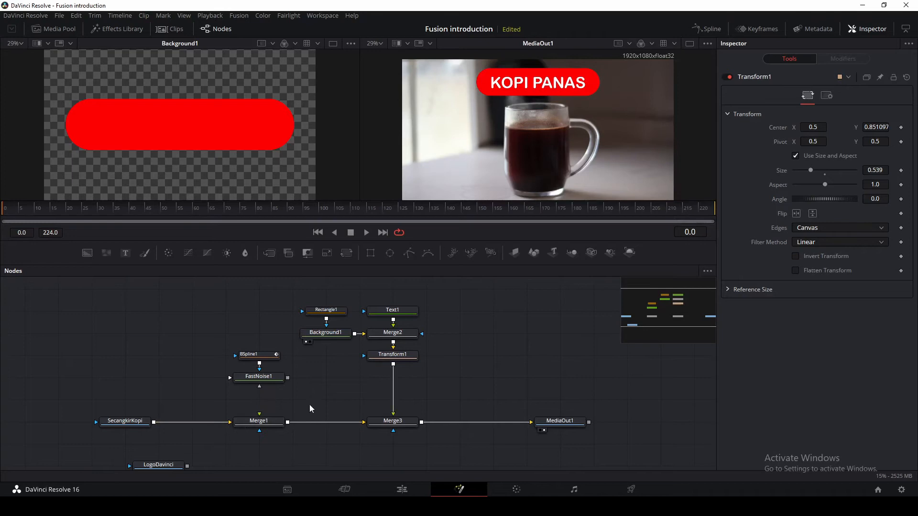
{"action": "left_click_drag", "start_coordinate": [391, 416], "coordinate": [396, 395]}
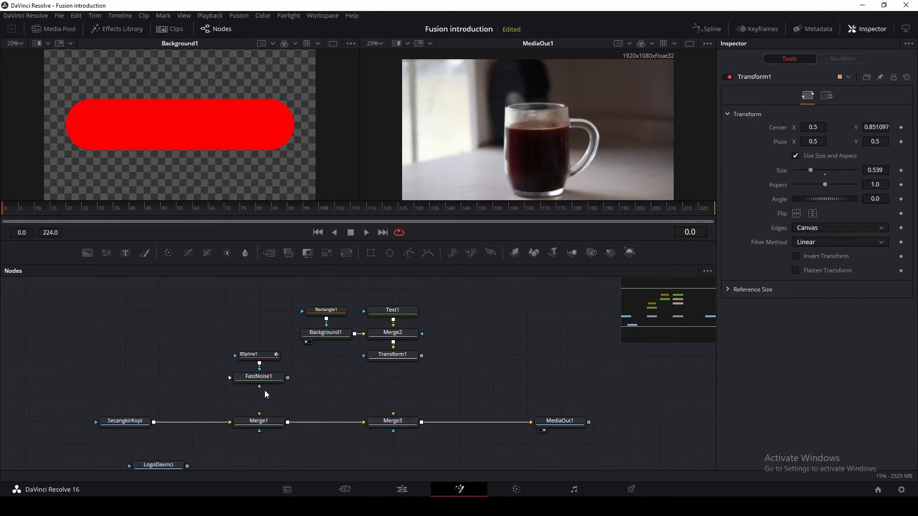
{"action": "left_click_drag", "start_coordinate": [288, 377], "coordinate": [401, 420]}
{"action": "left_click_drag", "start_coordinate": [288, 378], "coordinate": [394, 418]}
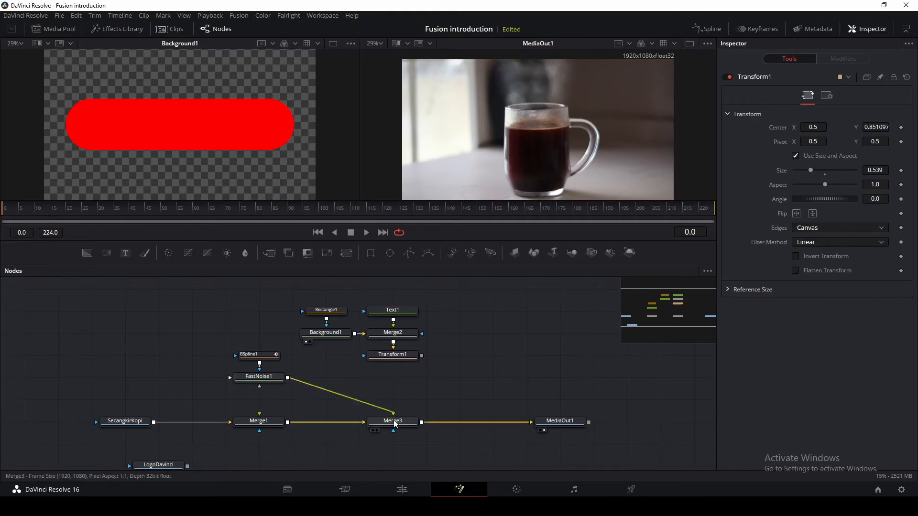
{"action": "left_click_drag", "start_coordinate": [422, 355], "coordinate": [256, 412]}
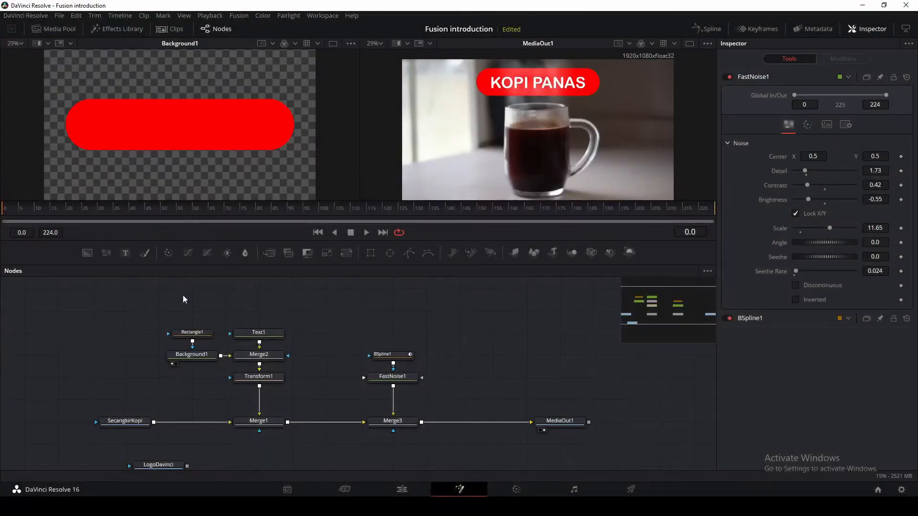
Step: Add a Text node reading "Membuat Efek Asap untuk Kopi / di Davinci Resolve 16 / (Fusion Page)" on three lines in Century Gothic
{"action": "left_click", "coordinate": [125, 252]}
{"action": "left_click", "coordinate": [828, 182]}
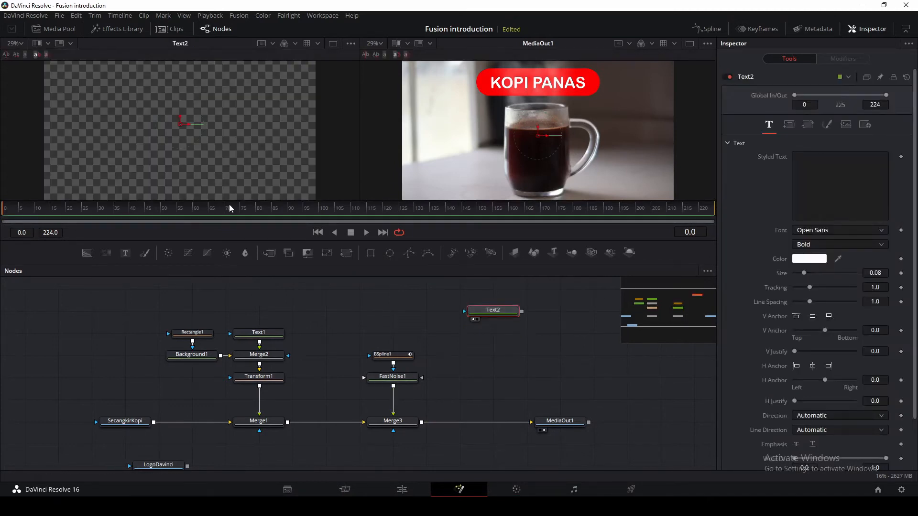
{"action": "left_click", "coordinate": [797, 165]}
{"action": "type", "text": "Efek Asap untuk Kopi"}
{"action": "left_click", "coordinate": [794, 158]}
{"action": "type", "text": "Membuat"}
{"action": "left_click", "coordinate": [882, 158]}
{"action": "key", "text": "Return"}
{"action": "type", "text": "di Davinci Resolve 16"}
{"action": "key", "text": "Return"}
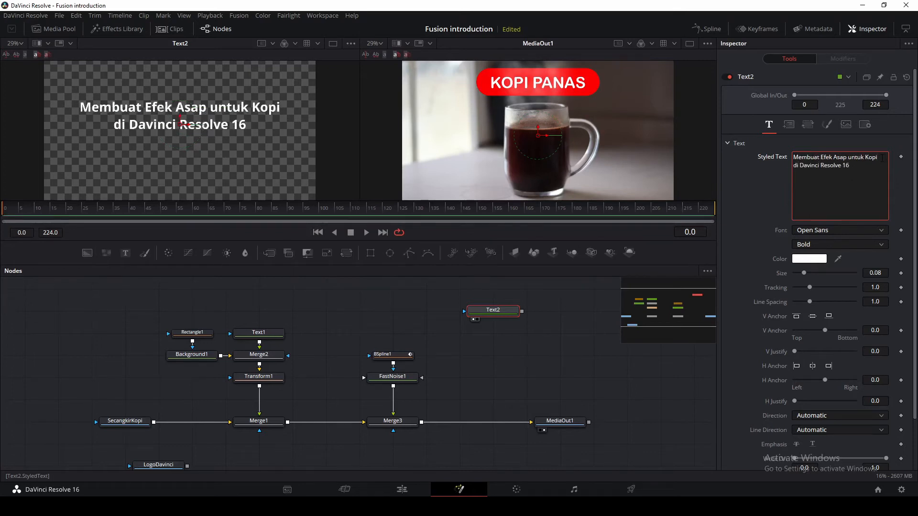
{"action": "type", "text": "(Fusion Page)"}
{"action": "left_click", "coordinate": [840, 230]}
{"action": "left_click", "coordinate": [827, 335]}
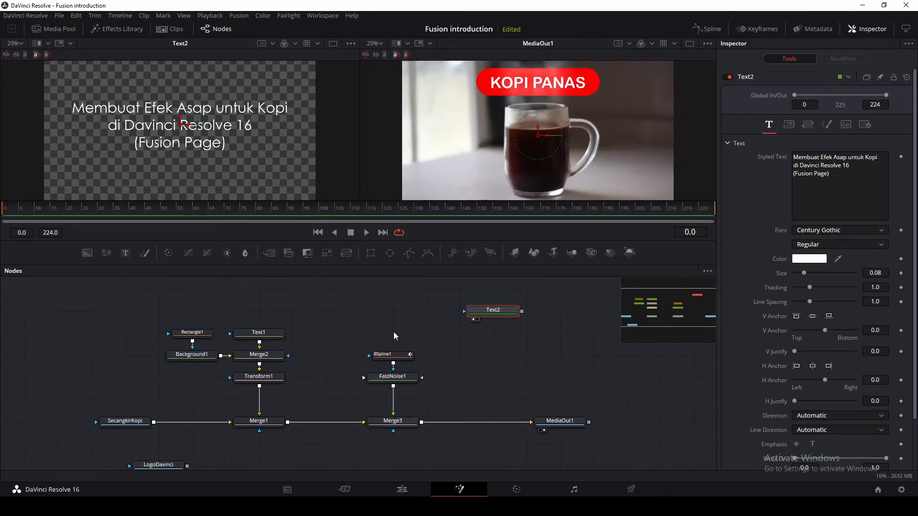
Step: Merge Text2 over Merge3's output through a new Merge node, and place the text over the cup's lower half at size about 0.044
{"action": "left_click", "coordinate": [393, 420]}
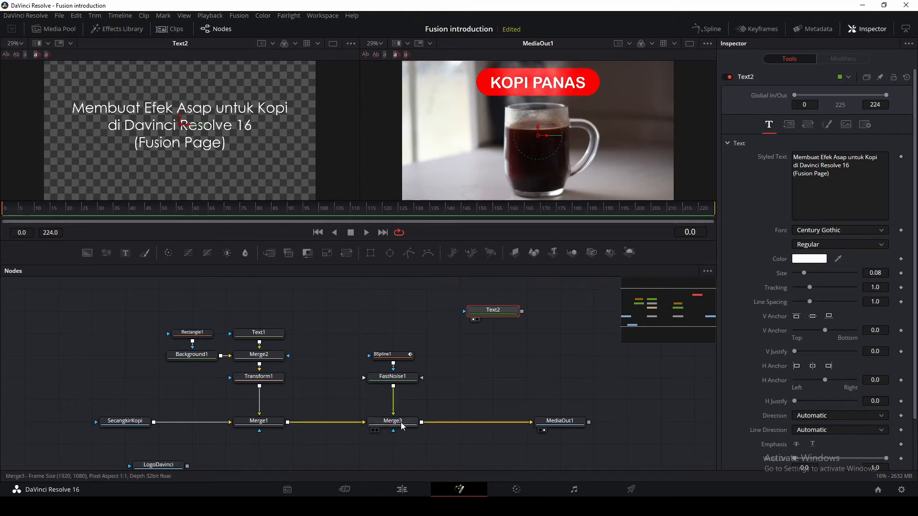
{"action": "left_click", "coordinate": [273, 255]}
{"action": "left_click_drag", "start_coordinate": [522, 314], "coordinate": [464, 316]}
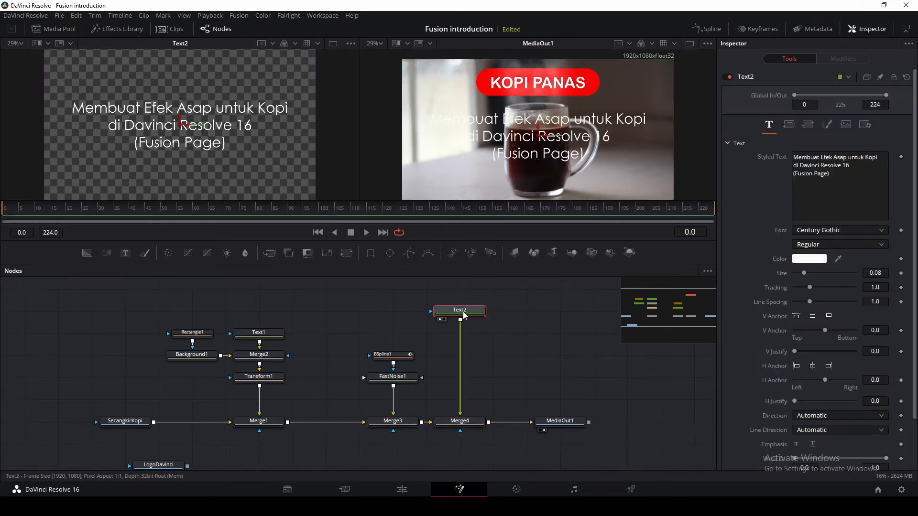
{"action": "left_click_drag", "start_coordinate": [803, 273], "coordinate": [799, 273]}
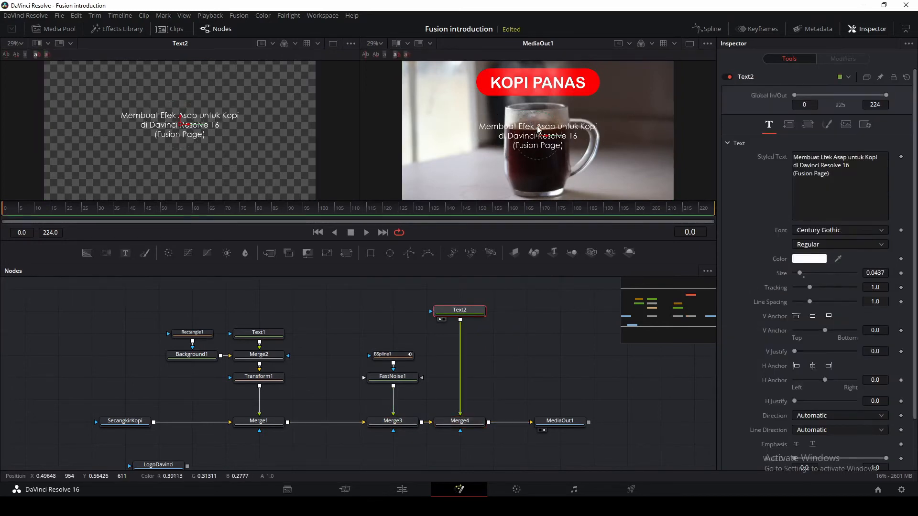
{"action": "left_click_drag", "start_coordinate": [537, 129], "coordinate": [538, 162]}
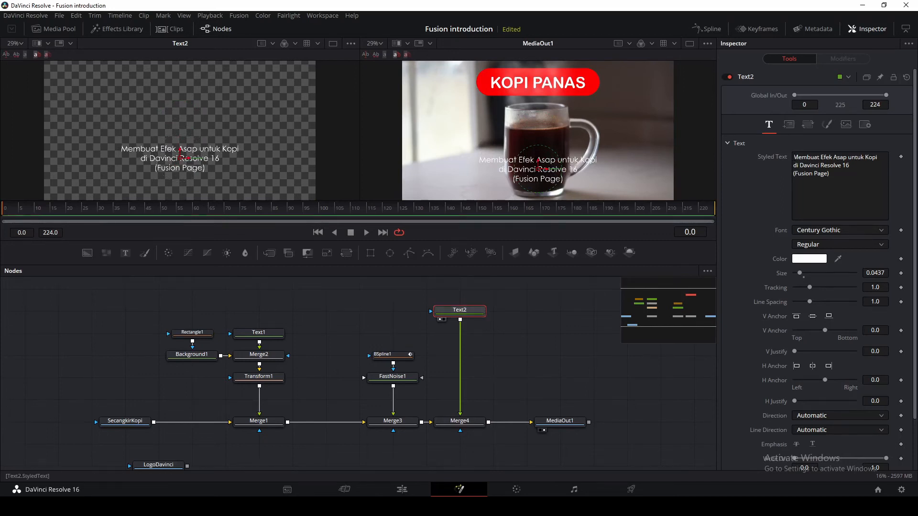
Step: Enable shading element 3, Black Shadow, on Text2
{"action": "left_click", "coordinate": [827, 124]}
{"action": "left_click", "coordinate": [825, 158]}
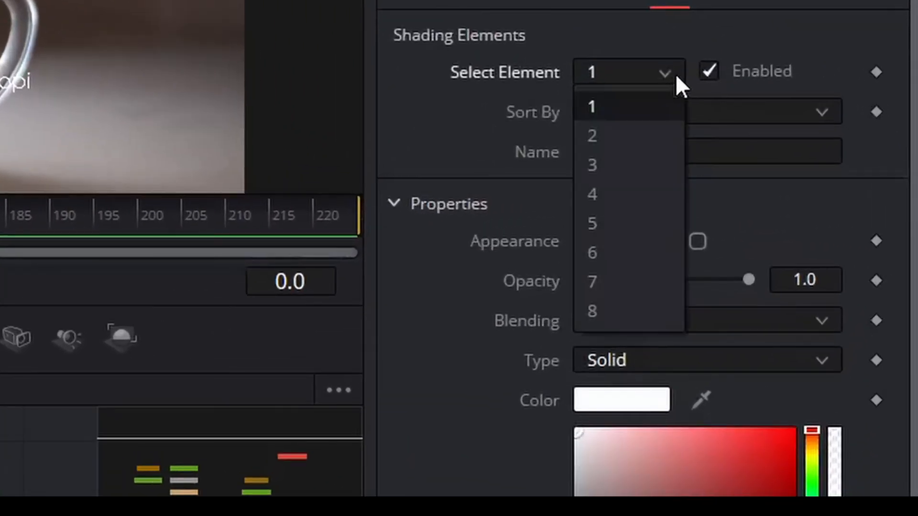
{"action": "left_click", "coordinate": [617, 164]}
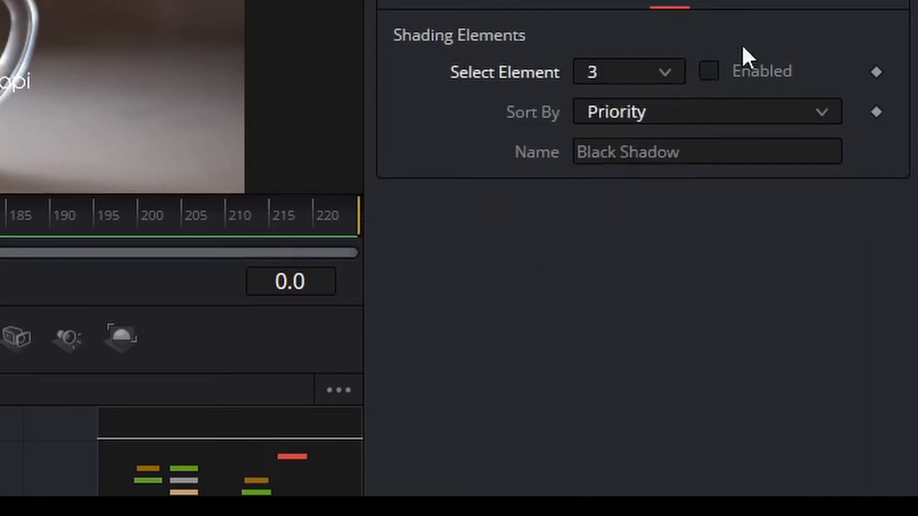
{"action": "left_click", "coordinate": [715, 70]}
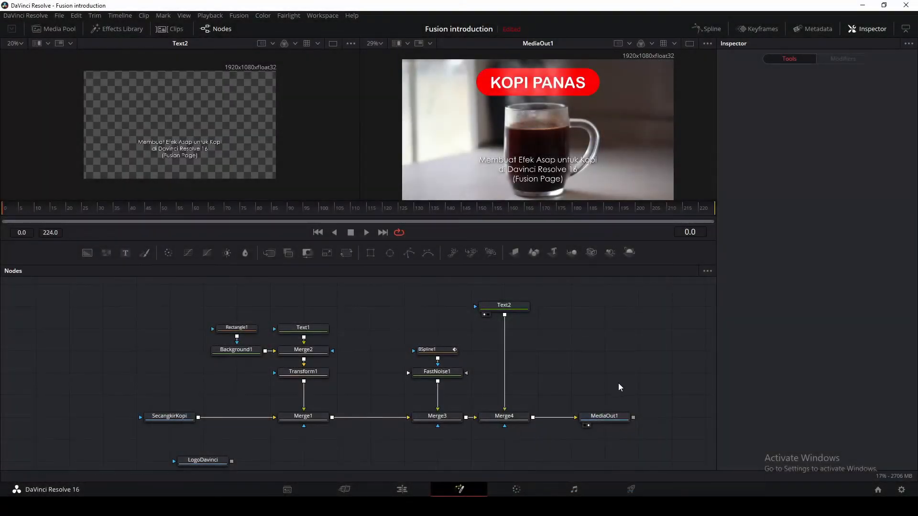
Step: Add a separate Background node below the main chain, show it in the left viewer and colour it blue with hue about 0.59
{"action": "left_click_drag", "start_coordinate": [621, 362], "coordinate": [573, 288]}
{"action": "left_click_drag", "start_coordinate": [87, 253], "coordinate": [297, 405]}
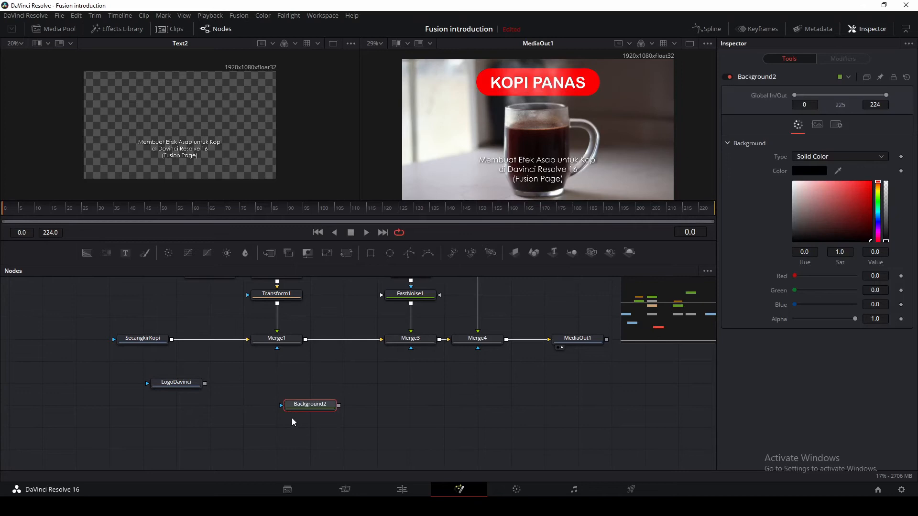
{"action": "left_click", "coordinate": [290, 415]}
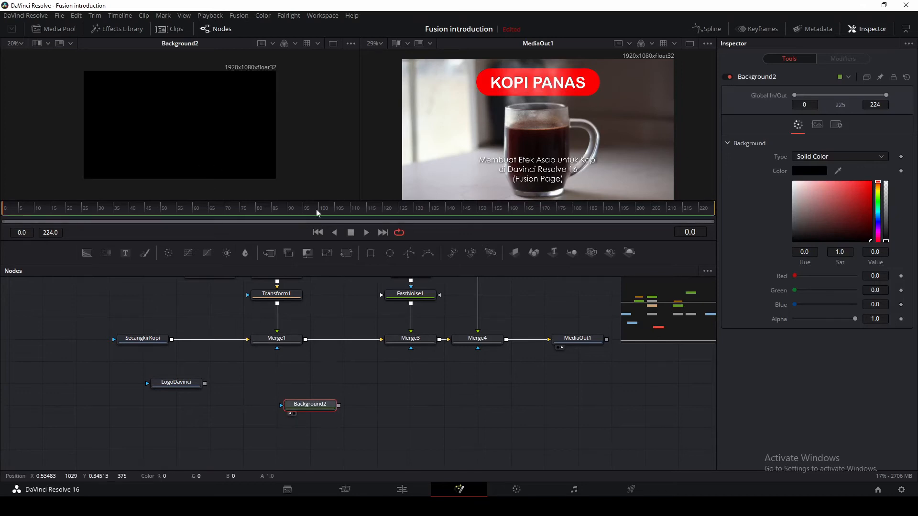
{"action": "left_click", "coordinate": [878, 216]}
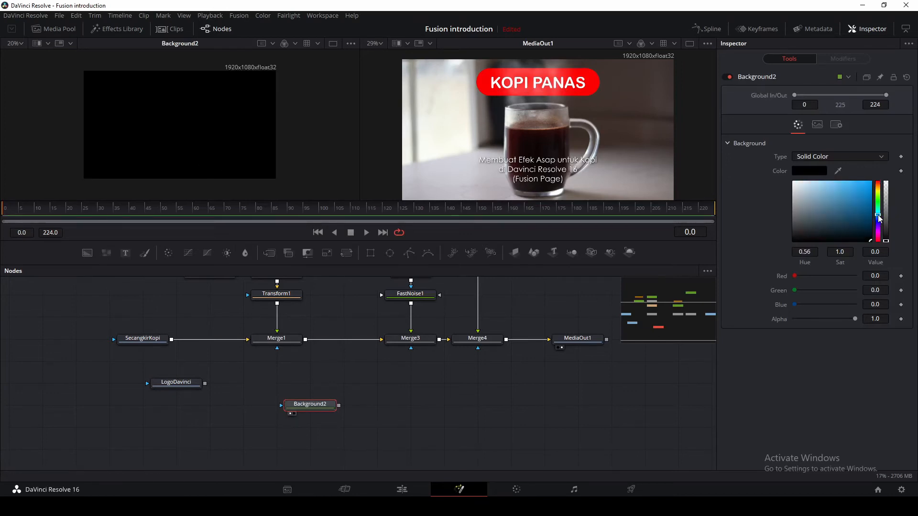
{"action": "left_click", "coordinate": [871, 186]}
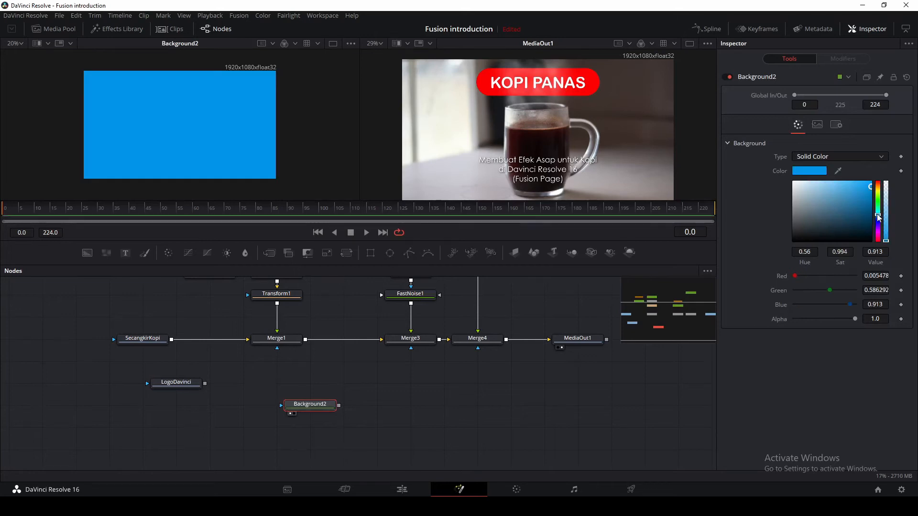
{"action": "left_click_drag", "start_coordinate": [879, 216], "coordinate": [878, 220]}
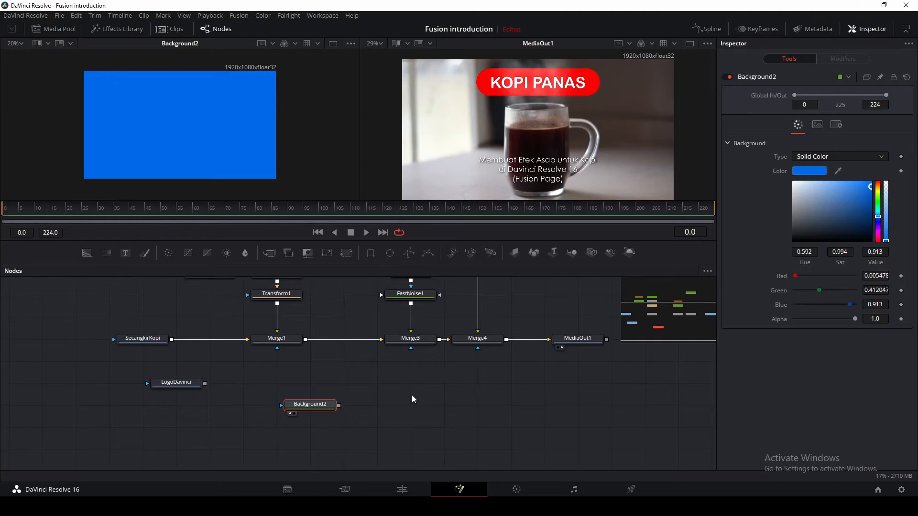
Step: Mask Background2 with a Rectangle about 0.63 wide and 1.67 high, rotated about 21.7 degrees and centred at X about 0.17
{"action": "left_click", "coordinate": [370, 253]}
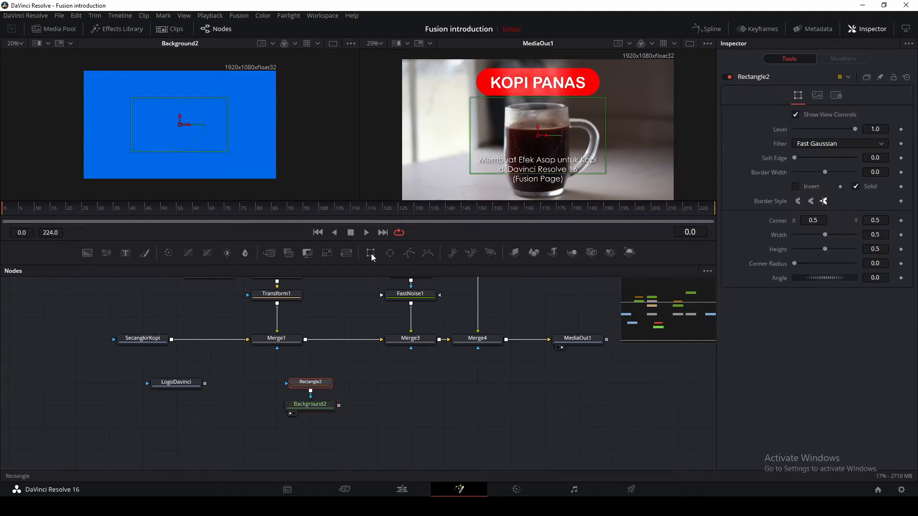
{"action": "left_click_drag", "start_coordinate": [179, 152], "coordinate": [191, 190]}
{"action": "left_click_drag", "start_coordinate": [815, 278], "coordinate": [824, 278]}
{"action": "left_click_drag", "start_coordinate": [189, 126], "coordinate": [126, 125]}
{"action": "left_click_drag", "start_coordinate": [820, 278], "coordinate": [823, 278]}
{"action": "left_click_drag", "start_coordinate": [175, 171], "coordinate": [182, 192]}
{"action": "left_click_drag", "start_coordinate": [78, 157], "coordinate": [67, 162]}
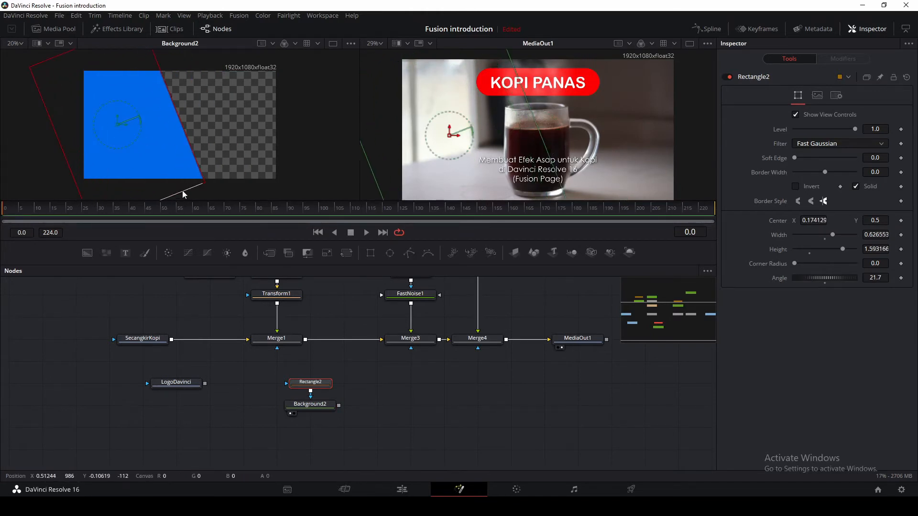
Step: Rename the blue background node as Blue
{"action": "left_click", "coordinate": [310, 404]}
{"action": "key", "text": "F2"}
{"action": "type", "text": "Blue"}
{"action": "left_click", "coordinate": [522, 277]}
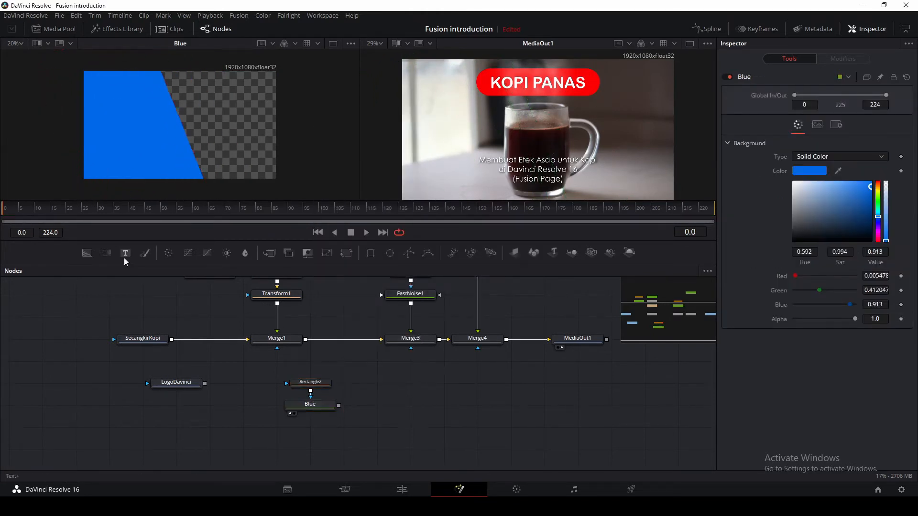
Step: Add another Background node beside Blue, colour it orange-yellow with hue about 0.10, and rename it Yellow
{"action": "left_click_drag", "start_coordinate": [87, 253], "coordinate": [396, 416]}
{"action": "left_click", "coordinate": [878, 187]}
{"action": "left_click", "coordinate": [870, 186]}
{"action": "right_click", "coordinate": [418, 405]}
{"action": "left_click", "coordinate": [447, 350]}
{"action": "type", "text": "Yellow"}
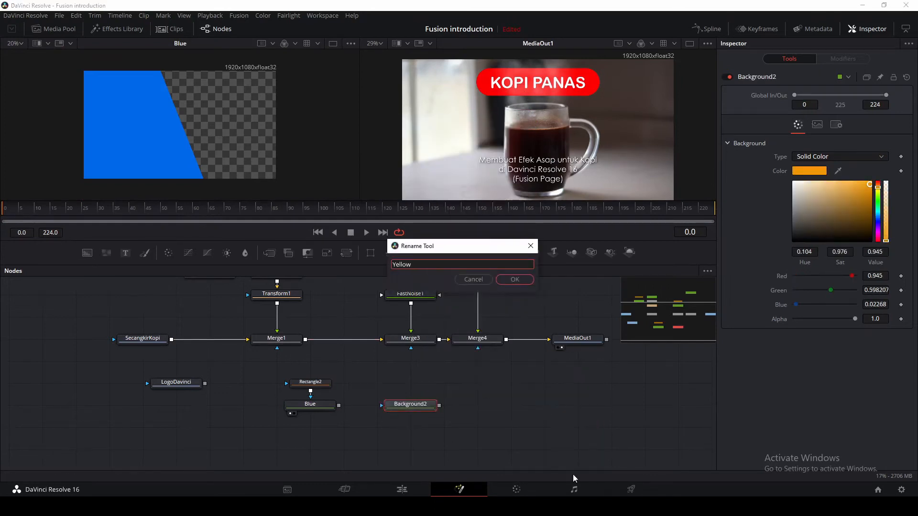
{"action": "key", "text": "Return"}
Step: Space Blue and Yellow below Rectangle2, show Yellow in the left viewer, and mask it with Rectangle2 as well
{"action": "scroll", "coordinate": [512, 384], "scroll_direction": "down", "scroll_amount": 2}
{"action": "left_click_drag", "start_coordinate": [312, 348], "coordinate": [311, 370]}
{"action": "left_click_drag", "start_coordinate": [411, 347], "coordinate": [411, 369]}
{"action": "left_click", "coordinate": [390, 379]}
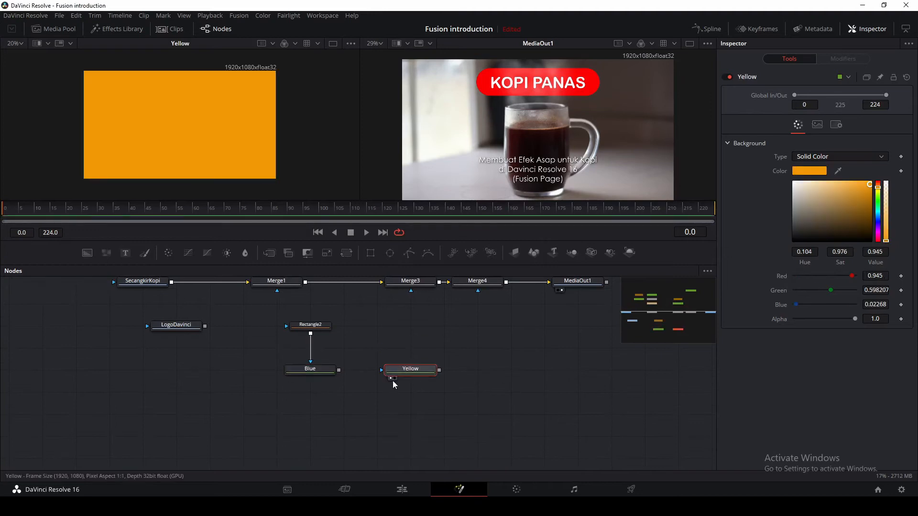
{"action": "left_click_drag", "start_coordinate": [315, 325], "coordinate": [348, 326]}
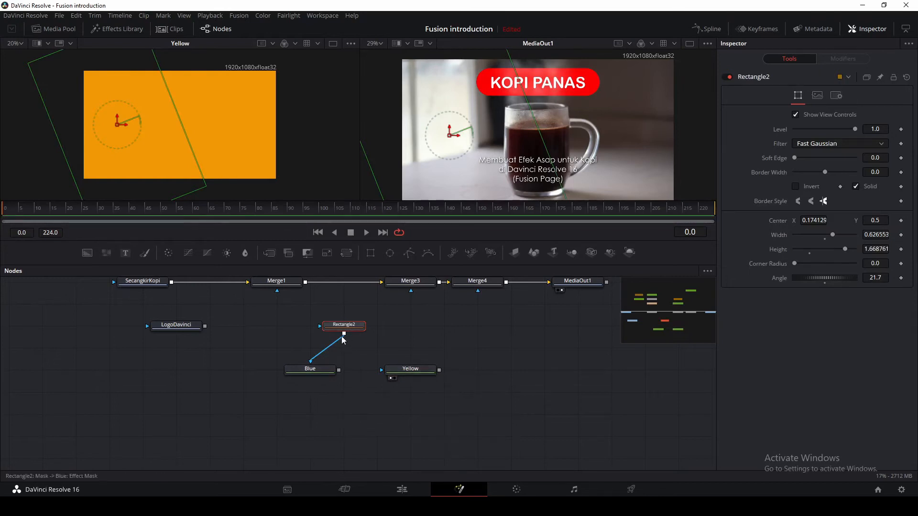
{"action": "left_click_drag", "start_coordinate": [344, 333], "coordinate": [381, 373]}
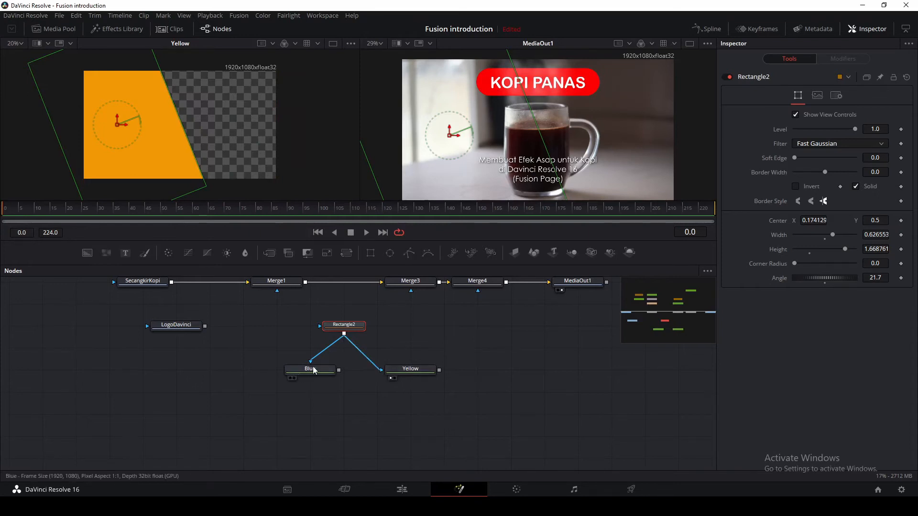
Step: Stagger the two background nodes by moving Yellow up and Blue down in the node graph
{"action": "left_click", "coordinate": [419, 372]}
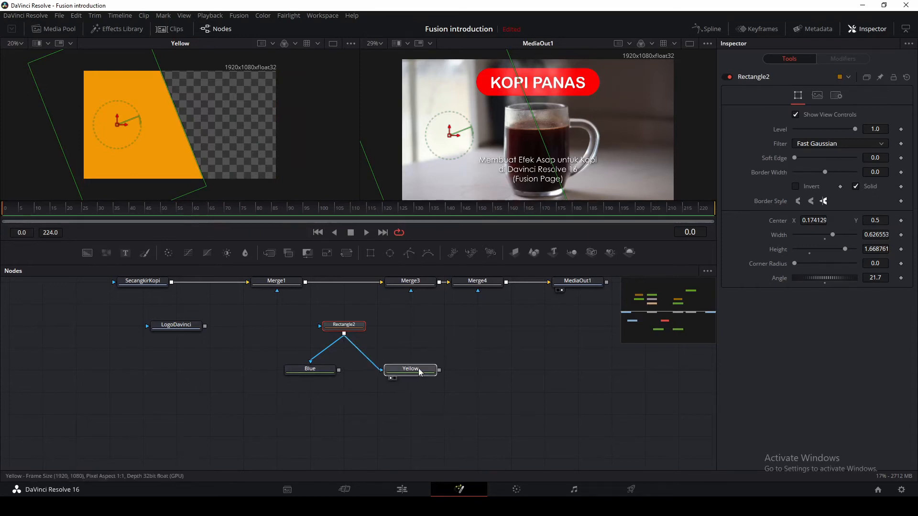
{"action": "left_click_drag", "start_coordinate": [424, 362], "coordinate": [424, 339]}
{"action": "left_click_drag", "start_coordinate": [307, 372], "coordinate": [317, 397]}
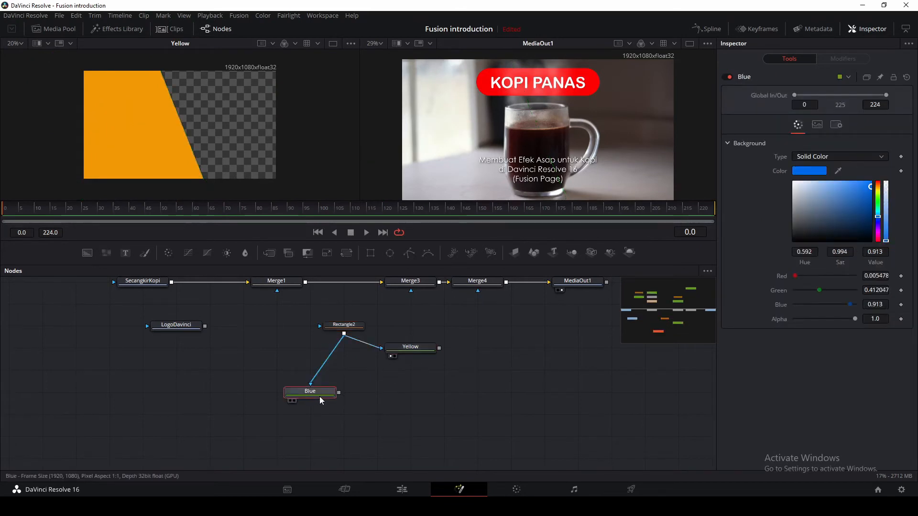
Step: Add a Merge node combining Blue as background with Yellow as foreground, show it in the left viewer, and shift it lower in the graph
{"action": "left_click", "coordinate": [362, 401]}
{"action": "left_click_drag", "start_coordinate": [270, 252], "coordinate": [410, 392]}
{"action": "left_click_drag", "start_coordinate": [339, 392], "coordinate": [383, 392]}
{"action": "left_click_drag", "start_coordinate": [439, 348], "coordinate": [411, 388]}
{"action": "left_click", "coordinate": [390, 401]}
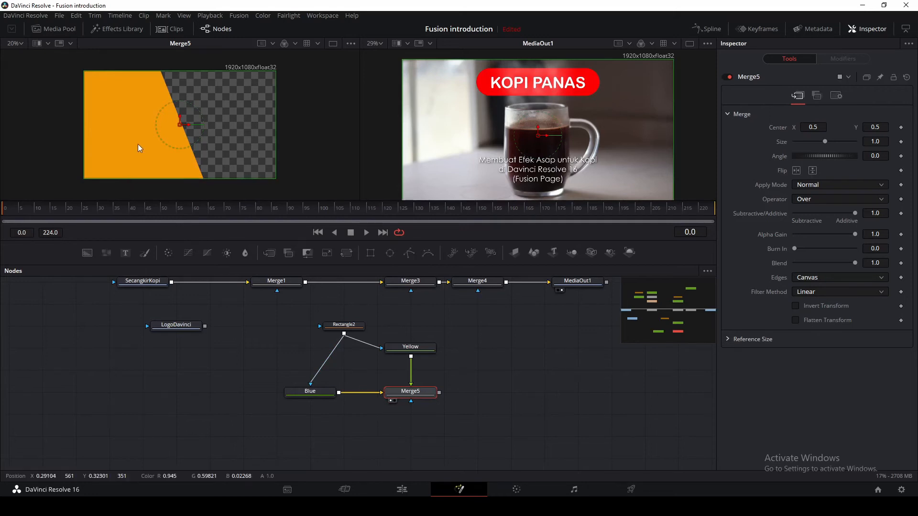
{"action": "left_click_drag", "start_coordinate": [415, 393], "coordinate": [415, 416]}
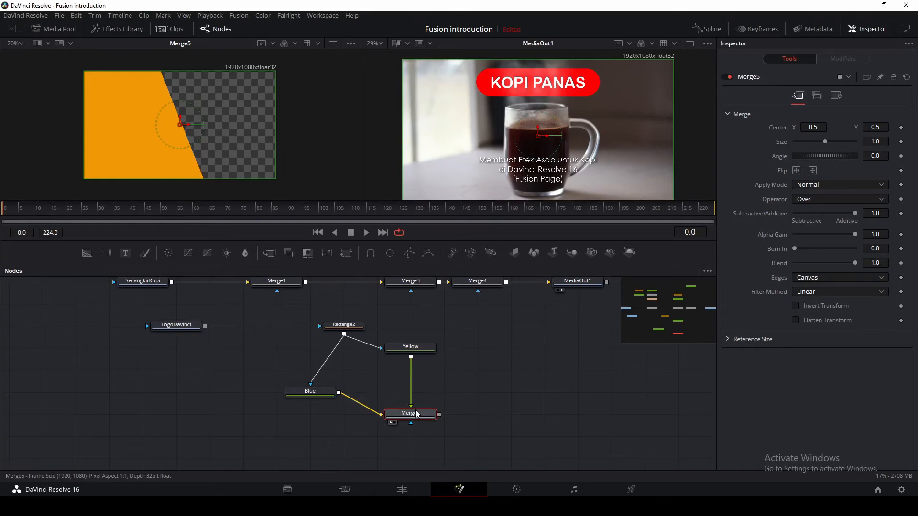
Step: Insert a Transform node after Yellow and offset its Center X to 0.416 so a blue strip is exposed
{"action": "left_click", "coordinate": [414, 348]}
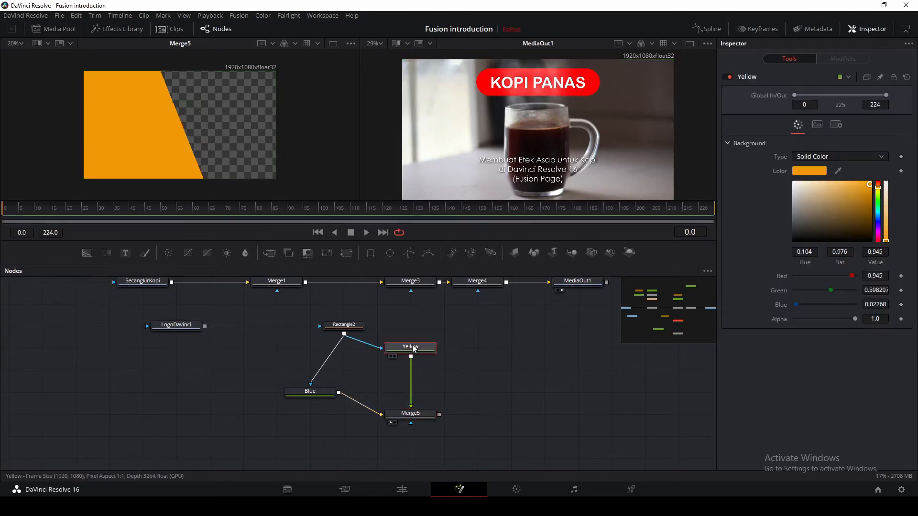
{"action": "left_click", "coordinate": [347, 253]}
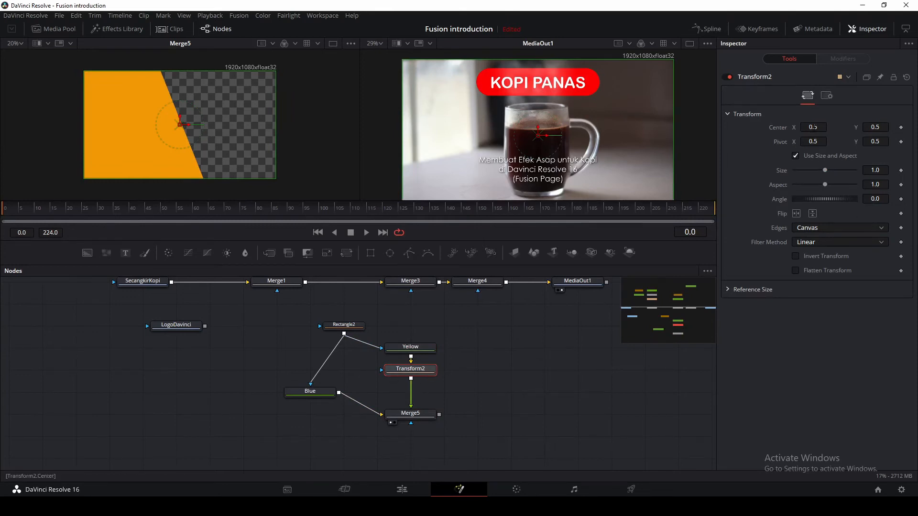
{"action": "left_click_drag", "start_coordinate": [812, 128], "coordinate": [772, 127]}
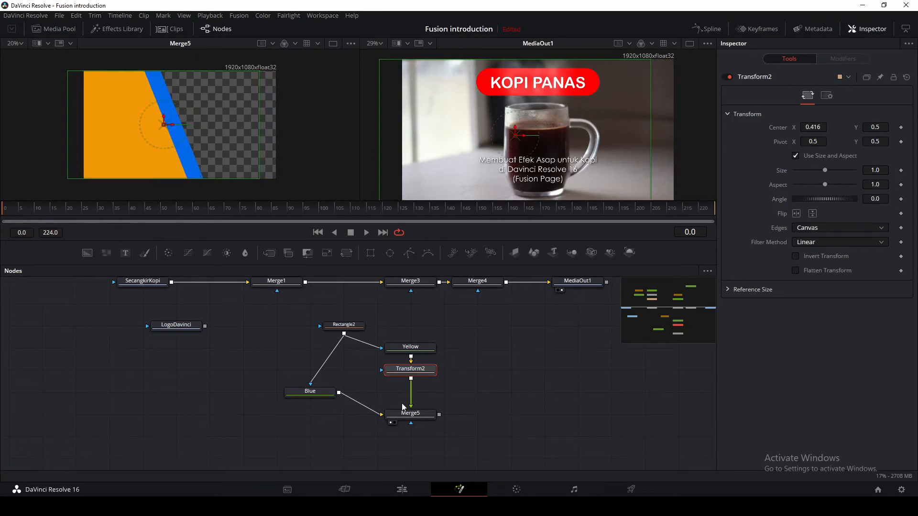
Step: Move Merge5 lower and place Blue level with it, farther away, to make room for additional nodes
{"action": "left_click", "coordinate": [403, 417]}
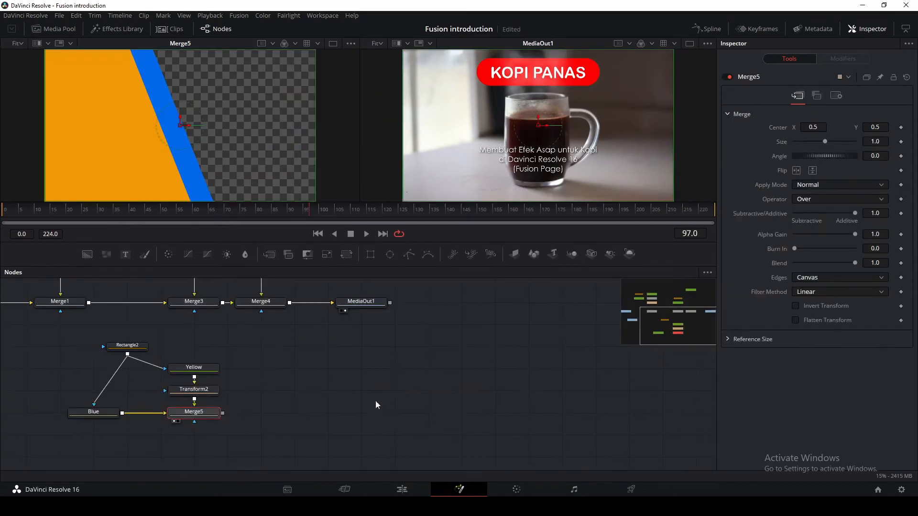
{"action": "left_click_drag", "start_coordinate": [311, 401], "coordinate": [432, 398]}
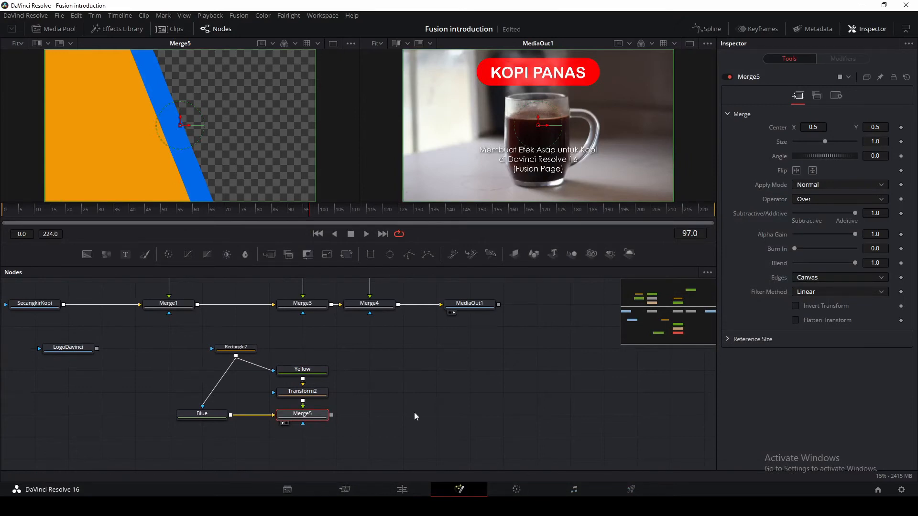
{"action": "left_click_drag", "start_coordinate": [322, 420], "coordinate": [321, 442]}
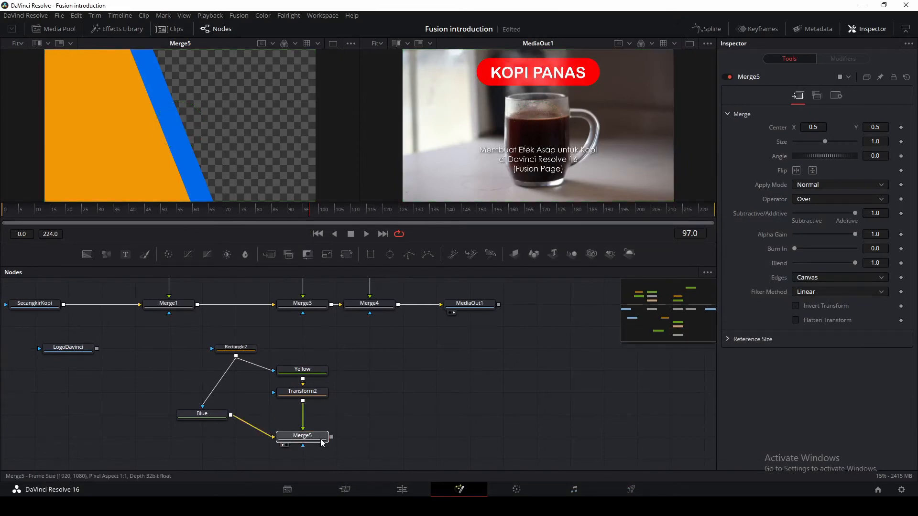
{"action": "left_click_drag", "start_coordinate": [204, 415], "coordinate": [169, 437]}
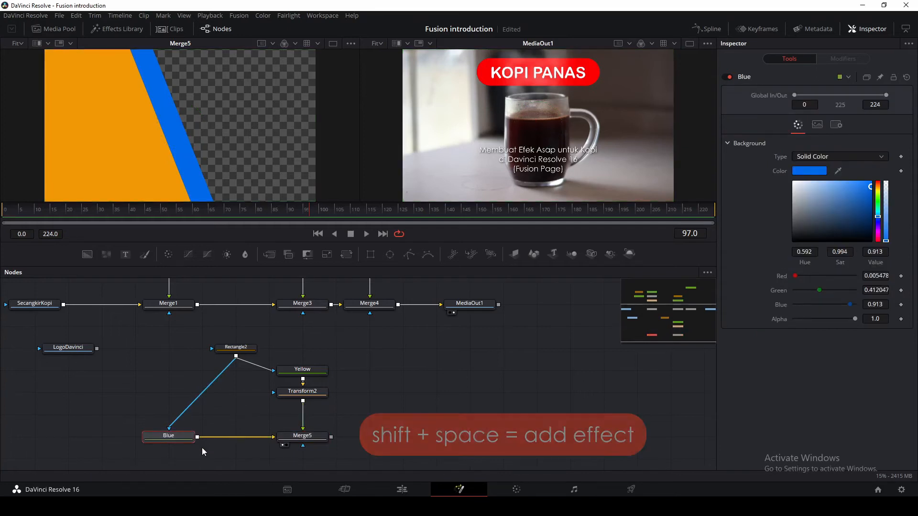
Step: Add a Shadow node after Blue with Shadow Offset X 0.51 and Softness about 0.022
{"action": "key", "text": "shift+space"}
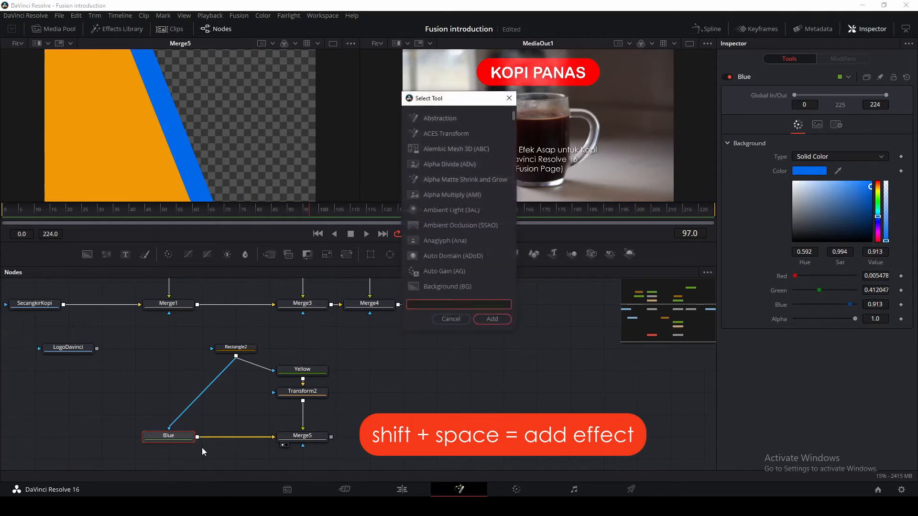
{"action": "type", "text": "shad"}
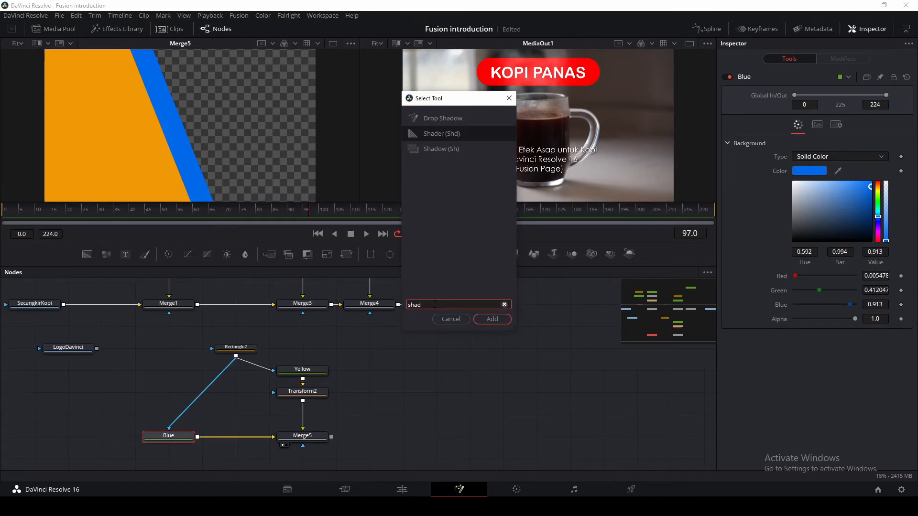
{"action": "left_click", "coordinate": [431, 145]}
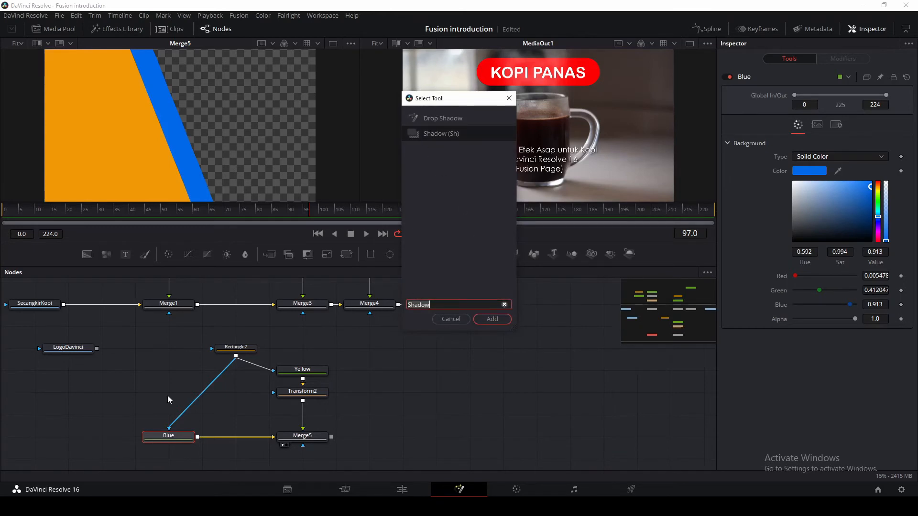
{"action": "left_click", "coordinate": [499, 320]}
{"action": "left_click_drag", "start_coordinate": [827, 127], "coordinate": [822, 130]}
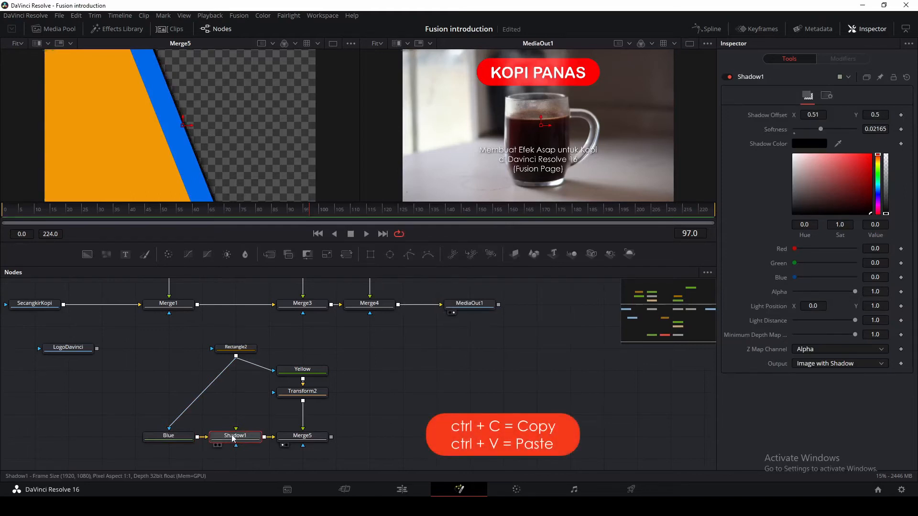
Step: Duplicate the Shadow node and insert the copy between Transform2 and Merge5 so Yellow also casts a shadow
{"action": "left_click", "coordinate": [381, 406]}
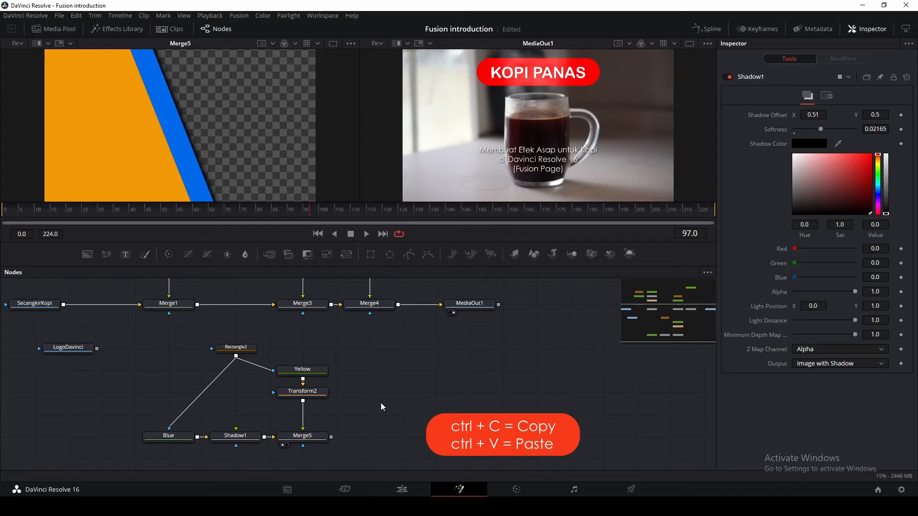
{"action": "key", "text": "ctrl+v"}
{"action": "mouse_move", "coordinate": [303, 422]}
{"action": "left_mouse_down"}
{"action": "mouse_move", "coordinate": [360, 392]}
{"action": "mouse_move", "coordinate": [308, 437]}
{"action": "left_mouse_up"}
{"action": "left_click_drag", "start_coordinate": [374, 392], "coordinate": [307, 415]}
{"action": "left_click", "coordinate": [382, 398]}
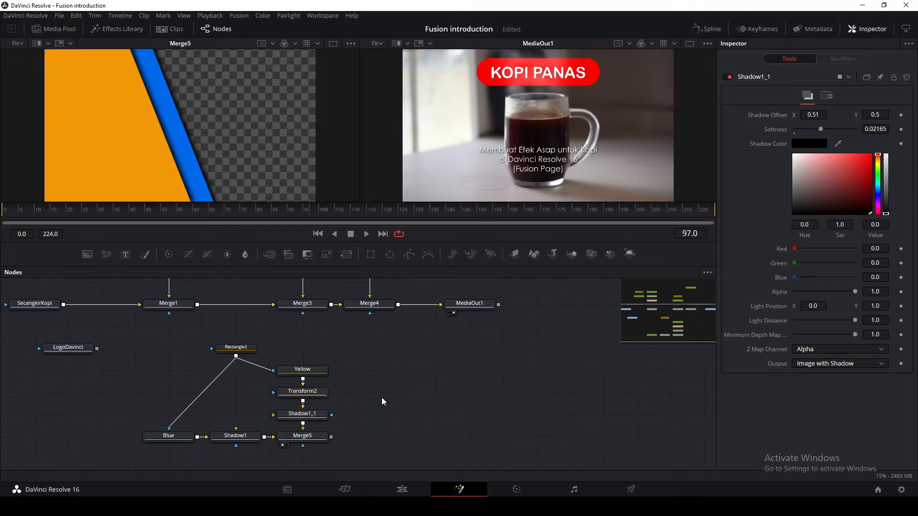
Step: Move Merge5 and MediaOut1 farther right in the node graph to open space after Merge4
{"action": "scroll", "coordinate": [382, 397], "scroll_direction": "up", "scroll_amount": 5}
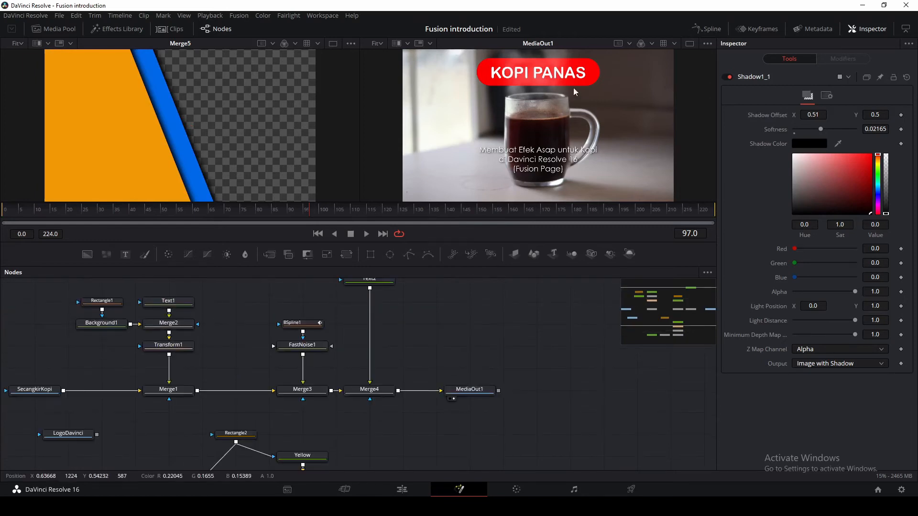
{"action": "scroll", "coordinate": [534, 330], "scroll_direction": "down", "scroll_amount": 2}
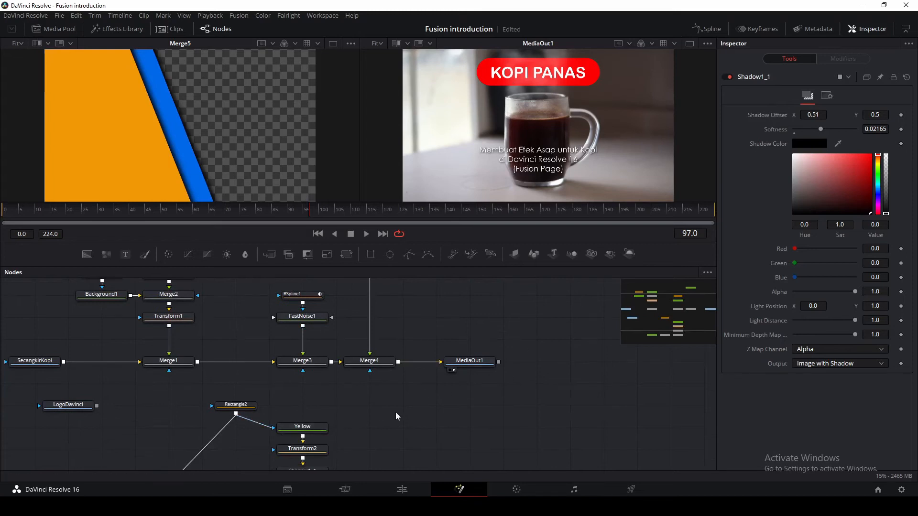
{"action": "scroll", "coordinate": [395, 412], "scroll_direction": "down", "scroll_amount": 3}
{"action": "left_click_drag", "start_coordinate": [305, 443], "coordinate": [428, 432]}
{"action": "left_click_drag", "start_coordinate": [446, 377], "coordinate": [364, 391]}
{"action": "left_click_drag", "start_coordinate": [387, 325], "coordinate": [454, 325]}
{"action": "left_click", "coordinate": [298, 328]}
Step: Add a Merge node after Merge4, feed Merge5 into it as foreground, and show it in the right viewer
{"action": "left_click_drag", "start_coordinate": [269, 254], "coordinate": [372, 363]}
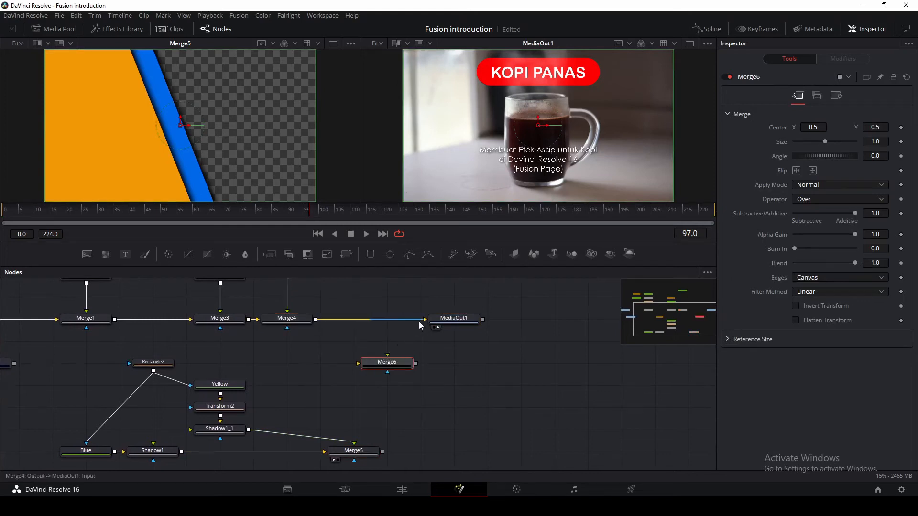
{"action": "left_click_drag", "start_coordinate": [427, 321], "coordinate": [373, 321]}
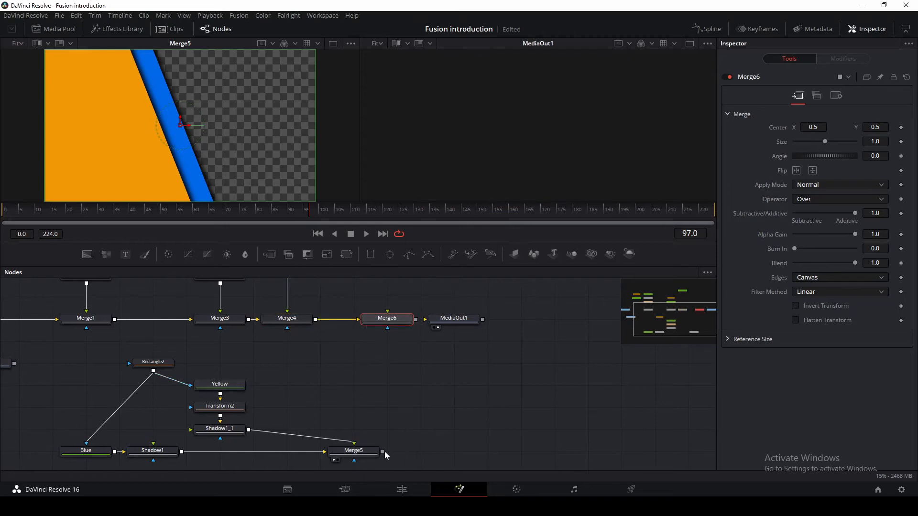
{"action": "left_click_drag", "start_coordinate": [382, 451], "coordinate": [374, 319]}
{"action": "left_click", "coordinate": [371, 328]}
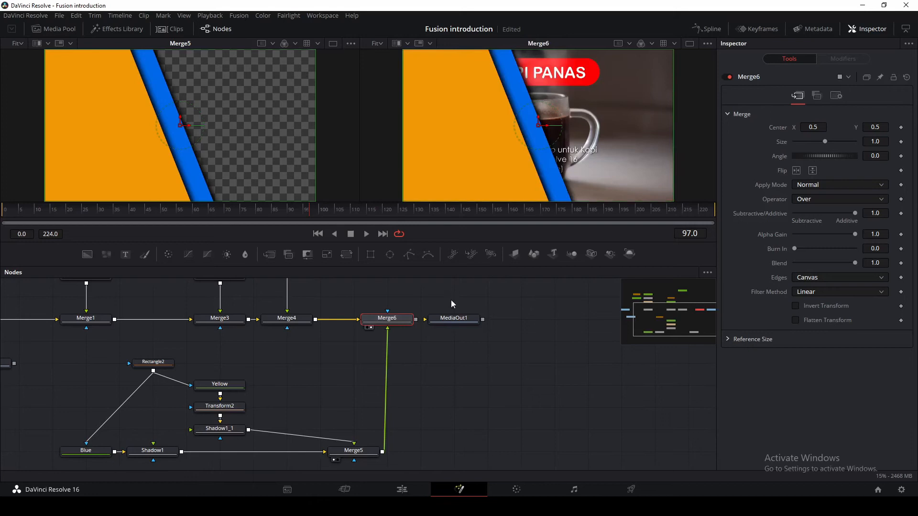
Step: Shift MediaOut1 aside, connect Merge6 to it, and show MediaOut1 in the right viewer
{"action": "left_click_drag", "start_coordinate": [453, 324], "coordinate": [487, 324]}
{"action": "left_click_drag", "start_coordinate": [415, 320], "coordinate": [464, 323]}
{"action": "left_click", "coordinate": [472, 328]}
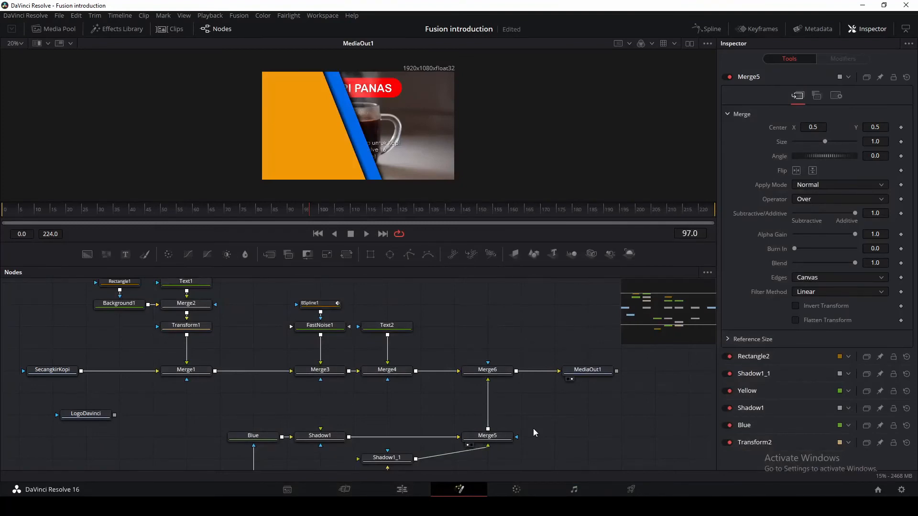
Step: Insert a Transform node between Merge5 and Merge6 and slide the coloured shapes left to Center X about 0.36
{"action": "scroll", "coordinate": [533, 427], "scroll_direction": "down", "scroll_amount": 2}
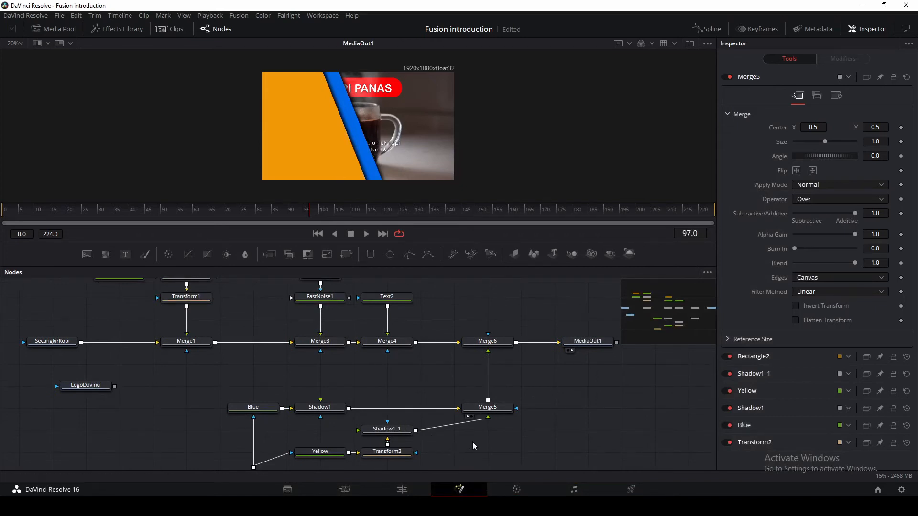
{"action": "left_click", "coordinate": [495, 409]}
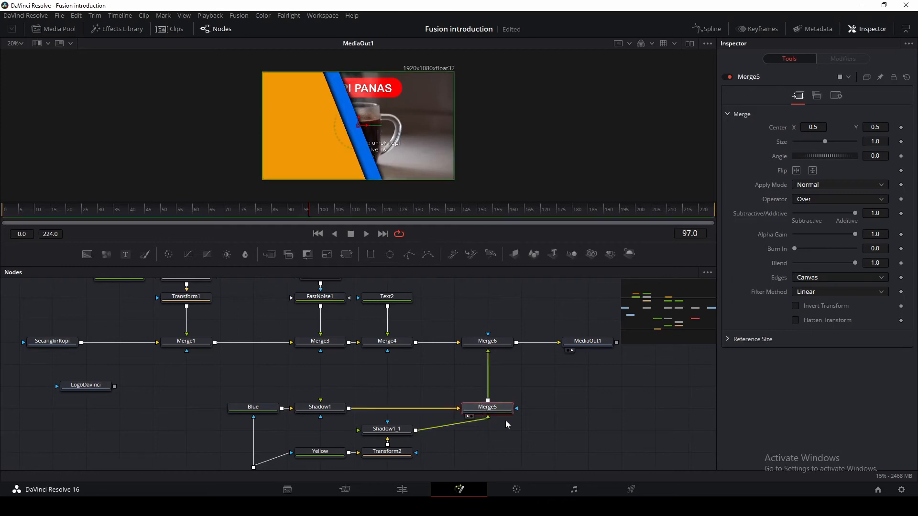
{"action": "left_click", "coordinate": [347, 255]}
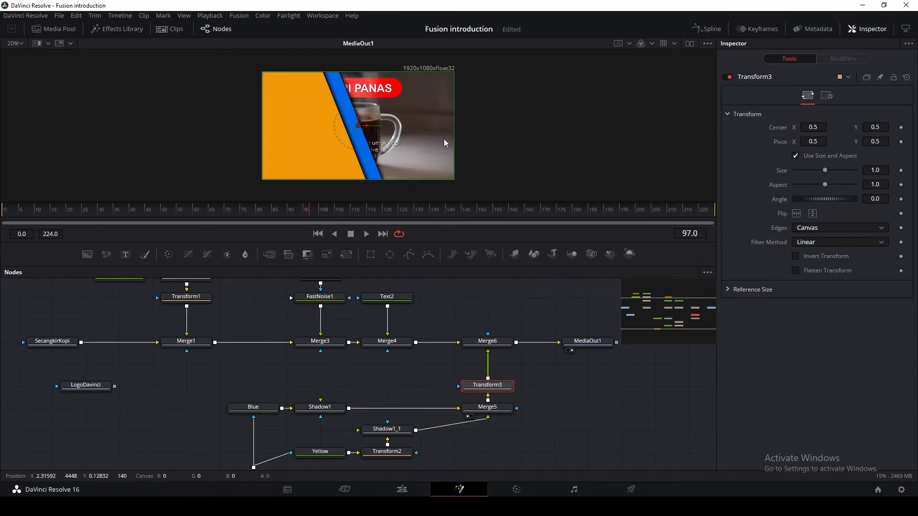
{"action": "left_click_drag", "start_coordinate": [366, 134], "coordinate": [340, 135]}
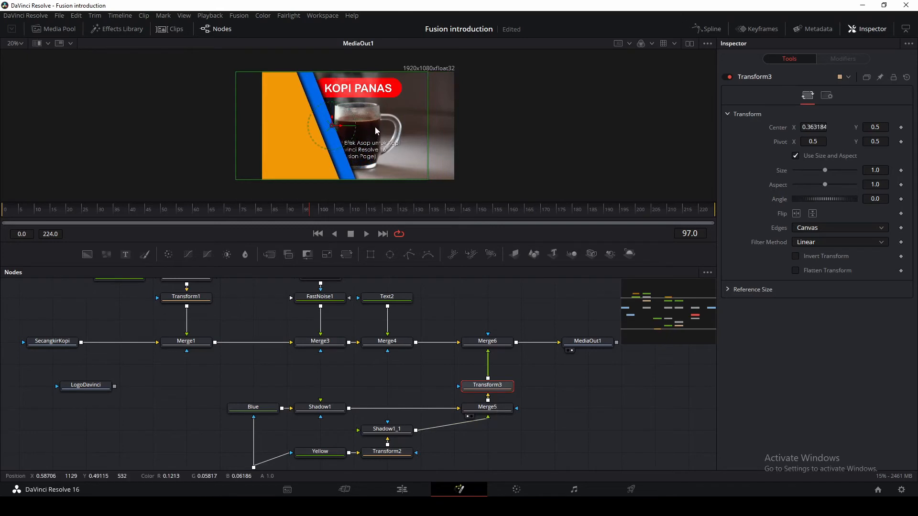
Step: Place Text2 above Merge4, insert Transform4 between Merge4 and Merge6, and shift the coffee composite right to clear the coloured shapes
{"action": "scroll", "coordinate": [246, 302], "scroll_direction": "up", "scroll_amount": 2}
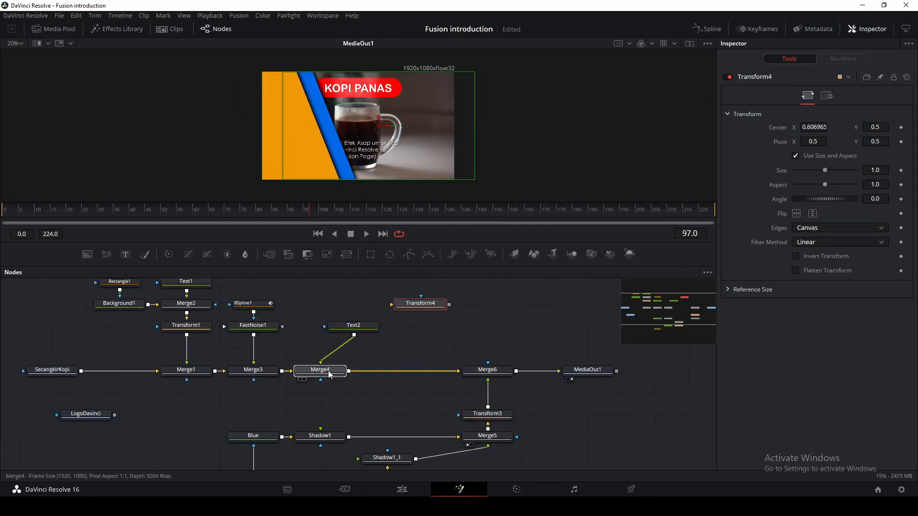
{"action": "left_click", "coordinate": [320, 325]}
{"action": "left_click_drag", "start_coordinate": [460, 371], "coordinate": [421, 374]}
{"action": "left_click", "coordinate": [186, 325]}
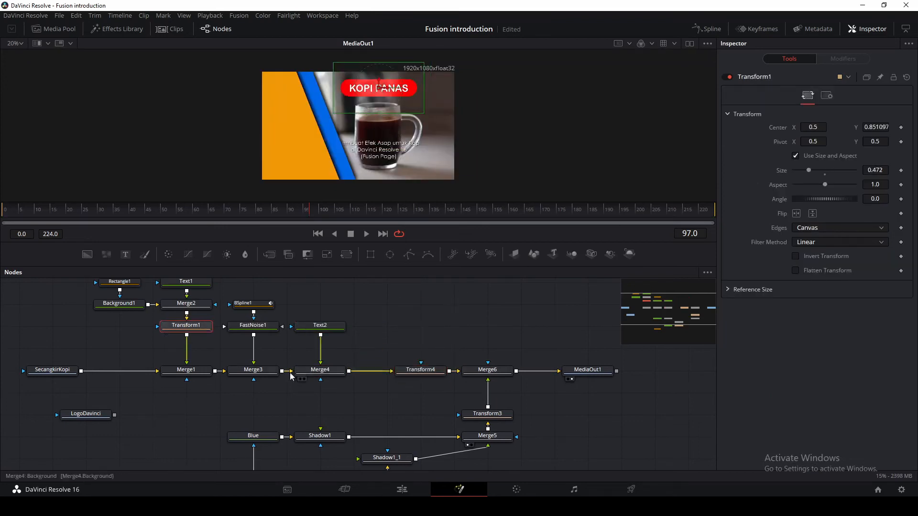
{"action": "left_click", "coordinate": [419, 370]}
{"action": "left_click_drag", "start_coordinate": [391, 130], "coordinate": [402, 131]}
Step: Close the gaps between Transform4, Merge6, Transform3 and Merge5, and add a router to straighten the connection from Shadow1_1 to Merge5
{"action": "left_click_drag", "start_coordinate": [402, 371], "coordinate": [368, 371]}
{"action": "left_click_drag", "start_coordinate": [474, 372], "coordinate": [441, 372]}
{"action": "left_click_drag", "start_coordinate": [493, 415], "coordinate": [459, 416]}
{"action": "scroll", "coordinate": [491, 379], "scroll_direction": "down", "scroll_amount": 2}
{"action": "left_click_drag", "start_coordinate": [491, 381], "coordinate": [458, 381]}
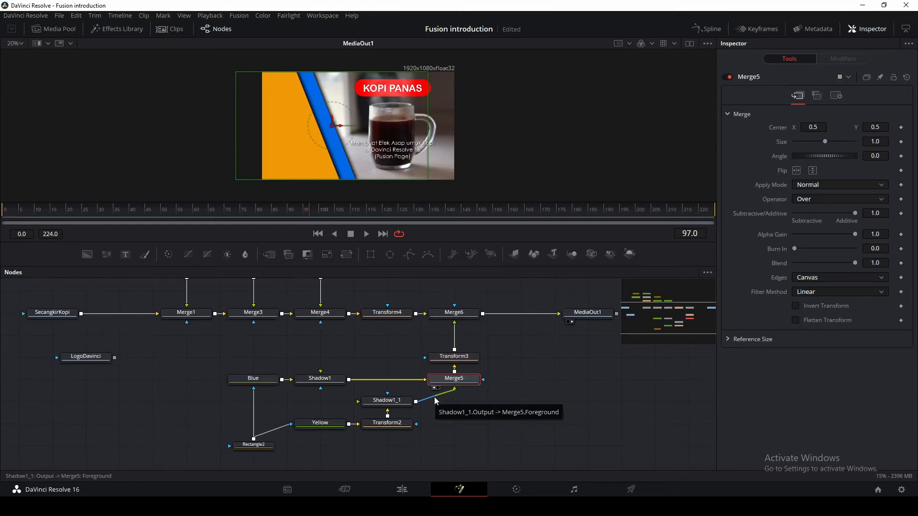
{"action": "left_click", "coordinate": [434, 398], "text": "alt"}
{"action": "left_click_drag", "start_coordinate": [435, 398], "coordinate": [440, 403]}
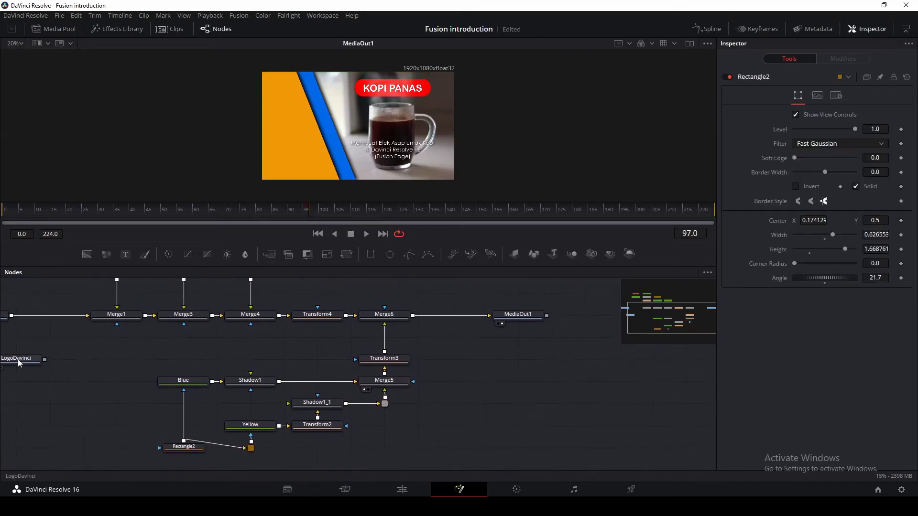
Step: Bring LogoDavinci above the main node row and merge it as foreground over the composite between Merge6 and MediaOut1
{"action": "left_click_drag", "start_coordinate": [20, 361], "coordinate": [522, 361]}
{"action": "left_click", "coordinate": [523, 362]}
{"action": "scroll", "coordinate": [502, 397], "scroll_direction": "up", "scroll_amount": 4}
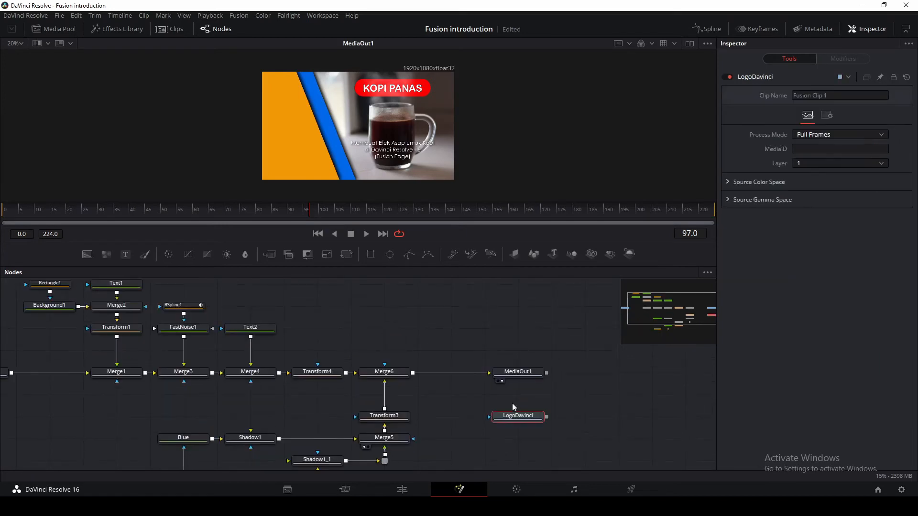
{"action": "left_click_drag", "start_coordinate": [506, 412], "coordinate": [378, 306]}
{"action": "left_click", "coordinate": [384, 371]}
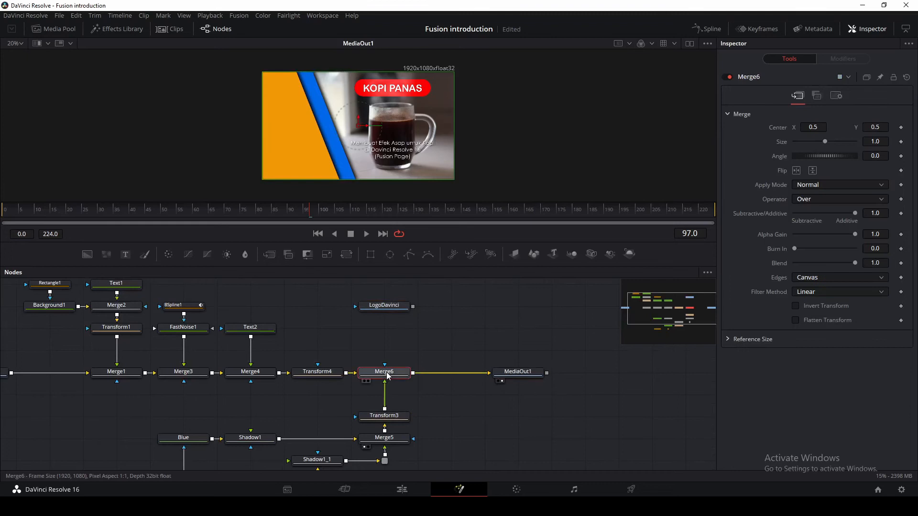
{"action": "left_click", "coordinate": [272, 256]}
{"action": "left_click_drag", "start_coordinate": [413, 306], "coordinate": [459, 298]}
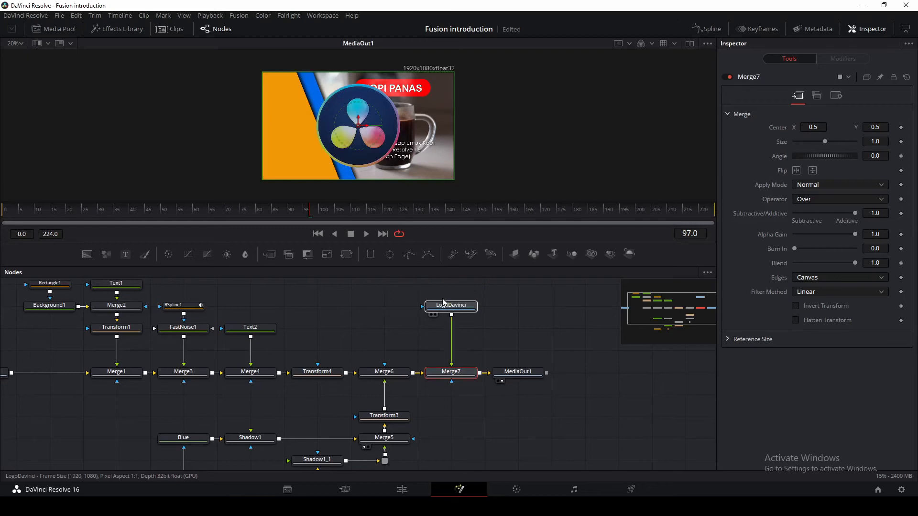
Step: Add a Transform node to LogoDavinci, shrink the logo and place it in the upper-left corner of the orange area
{"action": "left_click", "coordinate": [349, 257]}
{"action": "left_click_drag", "start_coordinate": [263, 126], "coordinate": [283, 99]}
{"action": "left_click_drag", "start_coordinate": [241, 99], "coordinate": [283, 88]}
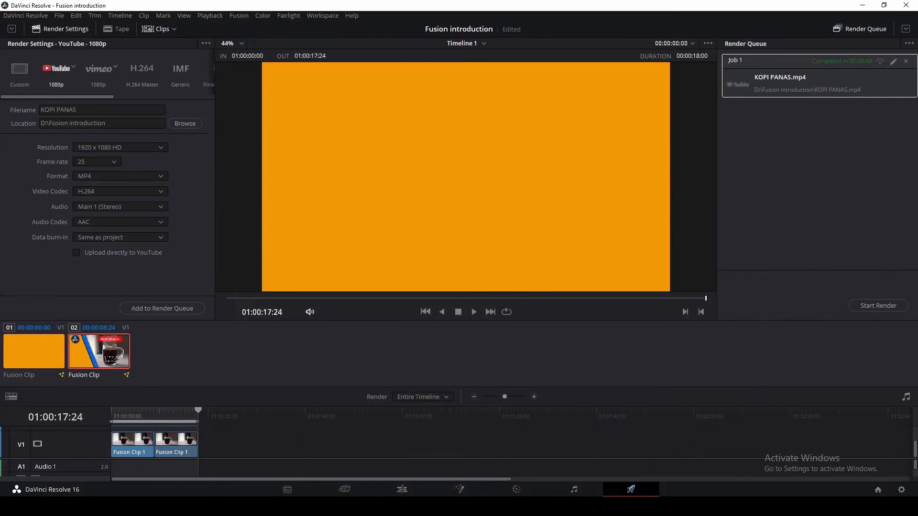
Step: Switch to the Edit page and place the playhead at 01:00:11:14 to view the finished composite
{"action": "left_click", "coordinate": [402, 490]}
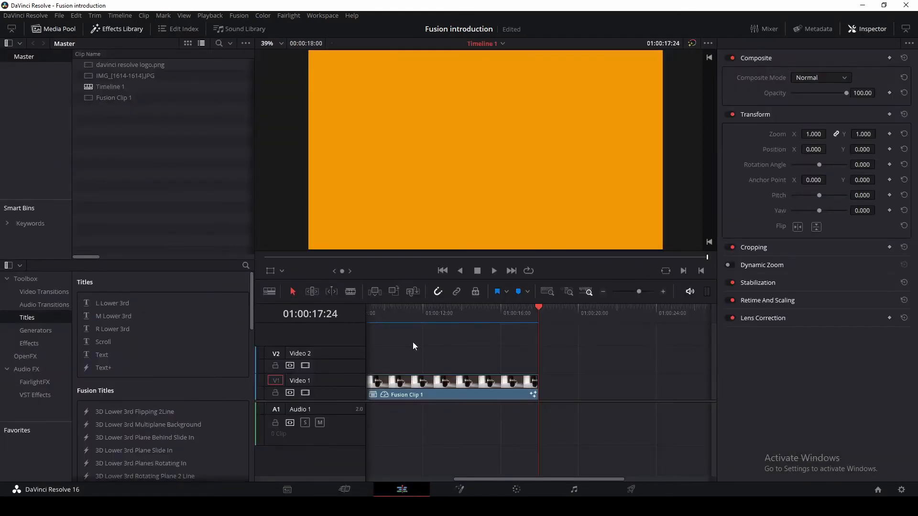
{"action": "left_click", "coordinate": [415, 313]}
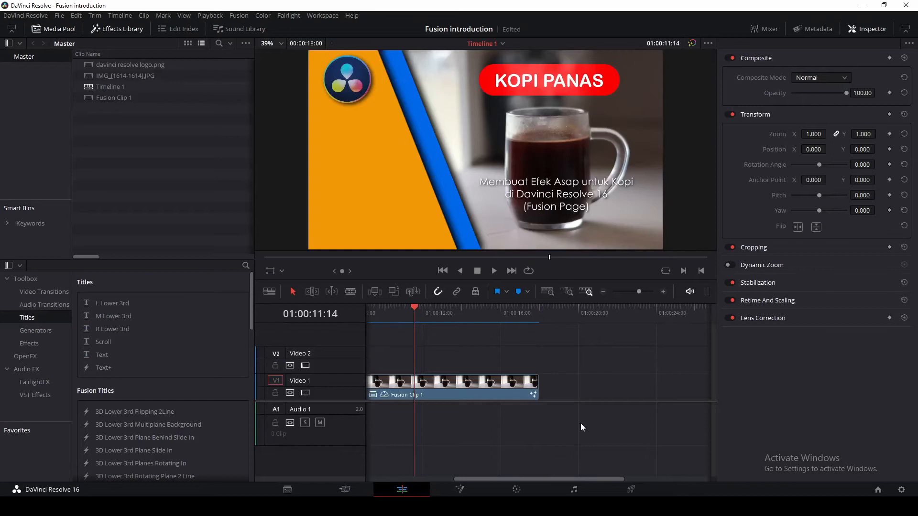
Step: Switch to the Color page and grab a still of the composite at 01:00:11:14
{"action": "left_click", "coordinate": [517, 490]}
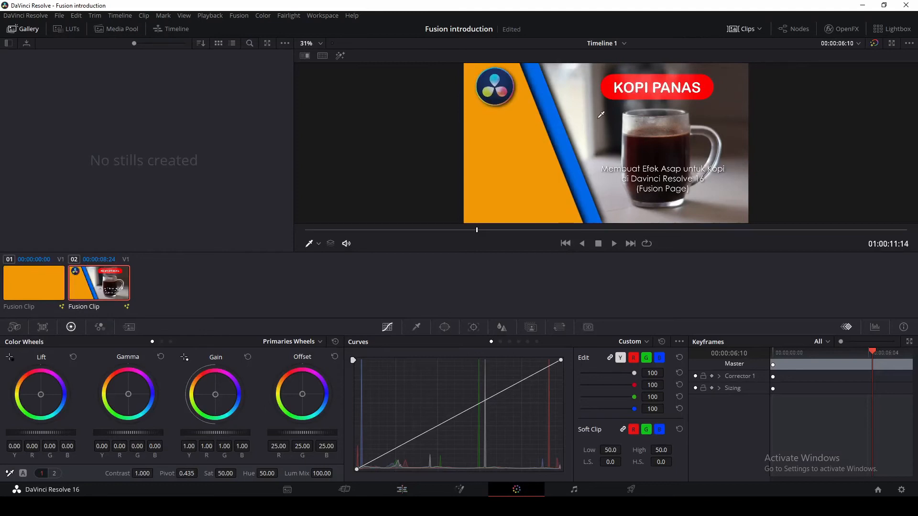
{"action": "right_click", "coordinate": [599, 118]}
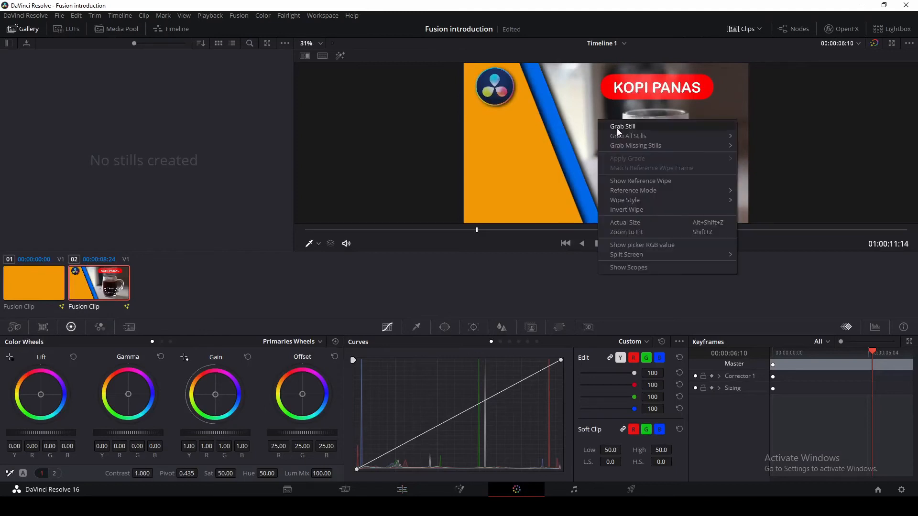
{"action": "left_click", "coordinate": [617, 127]}
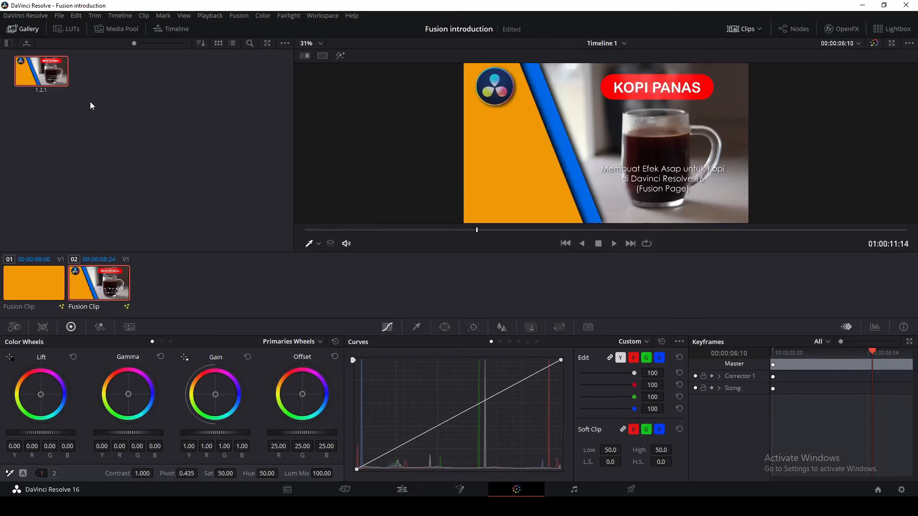
Step: Export the grabbed still as a JPEG named Untitled to the Fusion introduction folder
{"action": "right_click", "coordinate": [42, 69]}
{"action": "left_click", "coordinate": [70, 179]}
{"action": "left_click", "coordinate": [122, 234]}
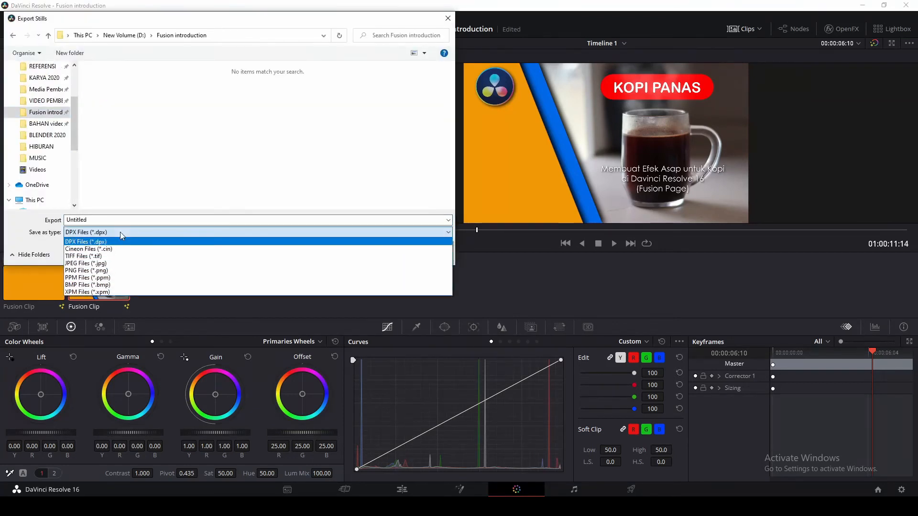
{"action": "left_click", "coordinate": [81, 264]}
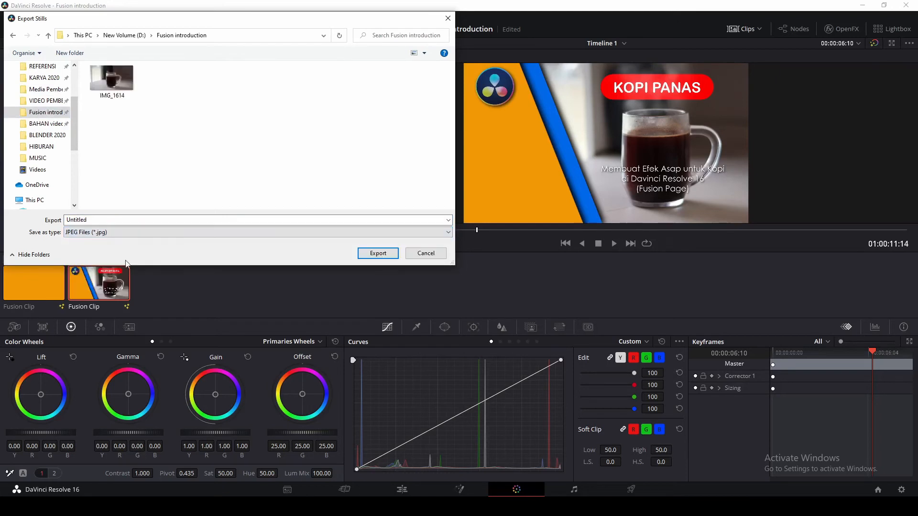
{"action": "left_click", "coordinate": [371, 253]}
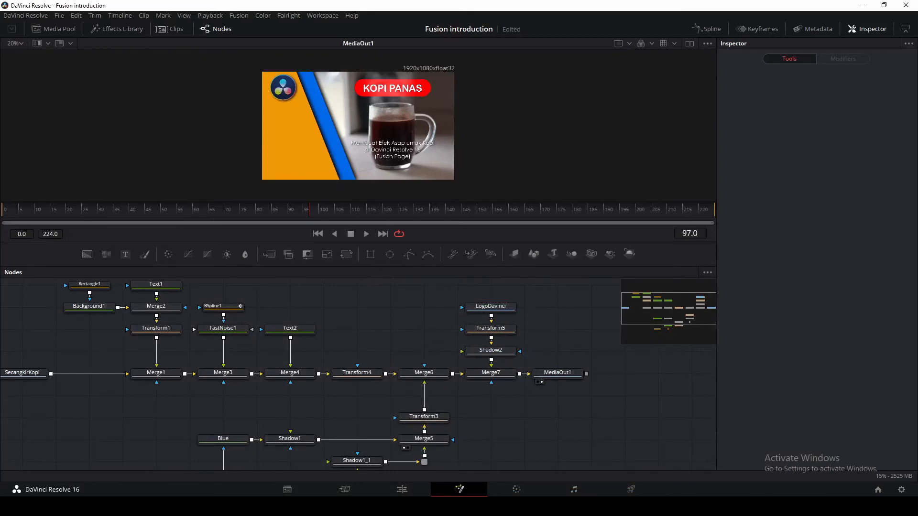
Step: Set a Center keyframe on Transform2 at frame 25 with the yellow shape at its current position
{"action": "left_click_drag", "start_coordinate": [531, 449], "coordinate": [565, 400]}
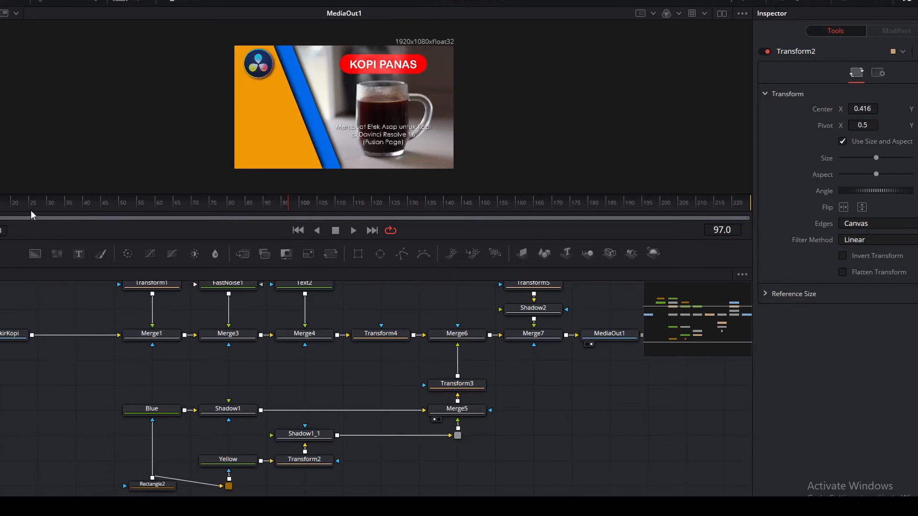
{"action": "left_click", "coordinate": [84, 214]}
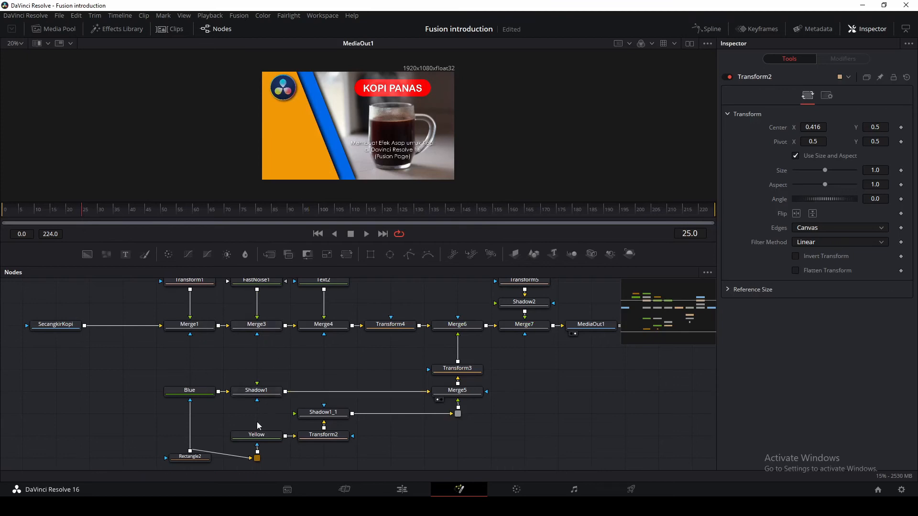
{"action": "left_click", "coordinate": [323, 435]}
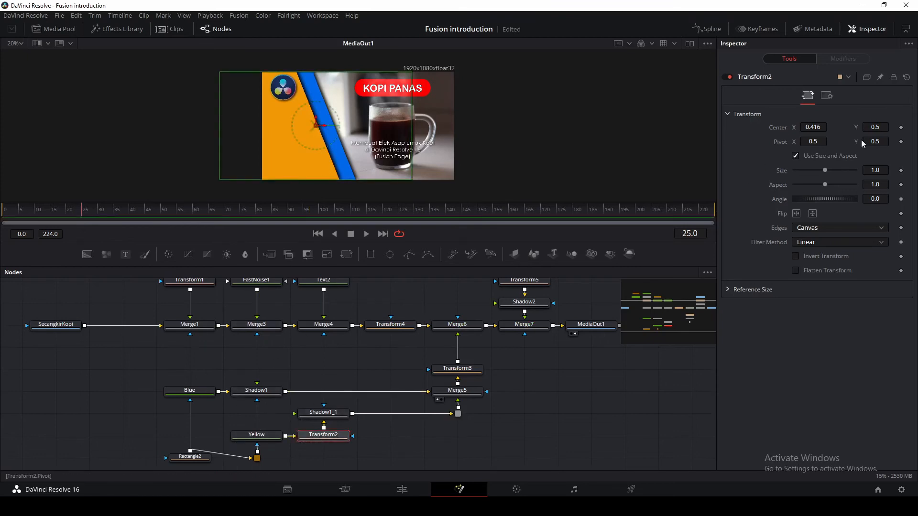
{"action": "left_click", "coordinate": [901, 127]}
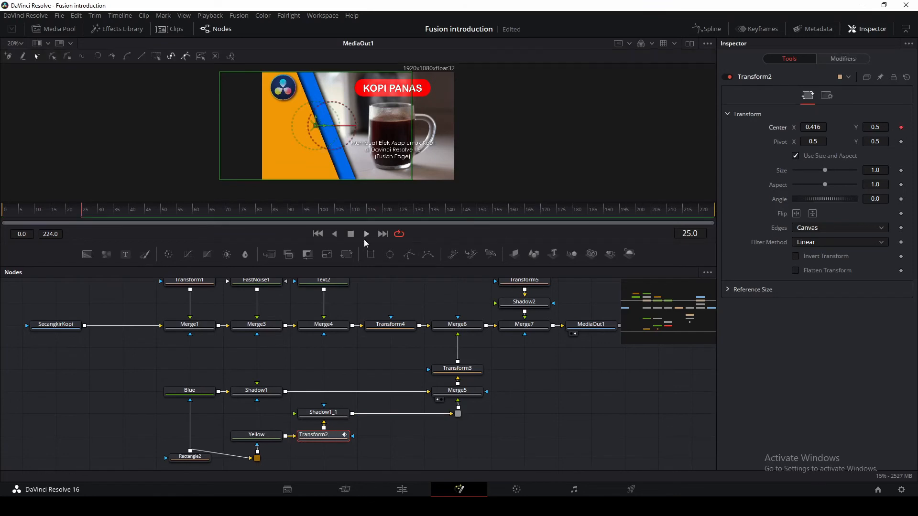
Step: At frame 0, move the yellow shape right to a Center X of about 1.24 and enlarge Transform2 to a size of about 2.51
{"action": "left_click", "coordinate": [318, 233]}
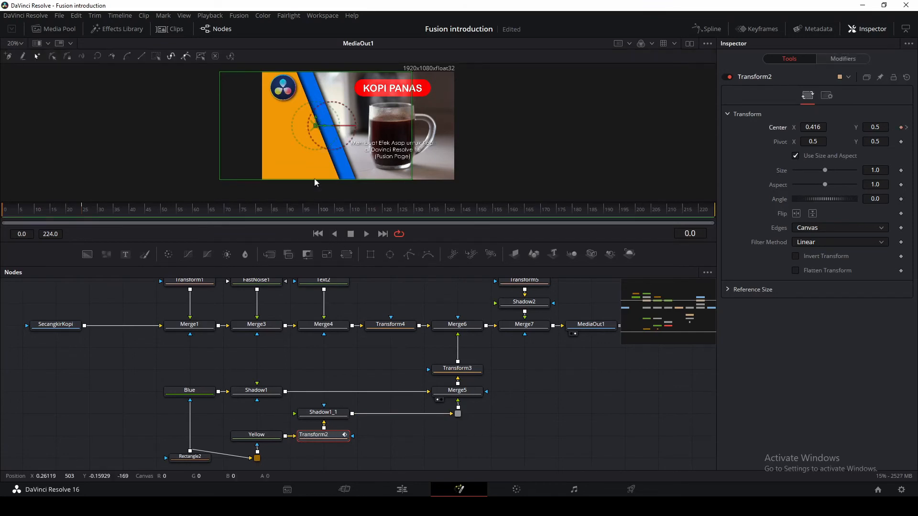
{"action": "left_click_drag", "start_coordinate": [323, 128], "coordinate": [487, 126]}
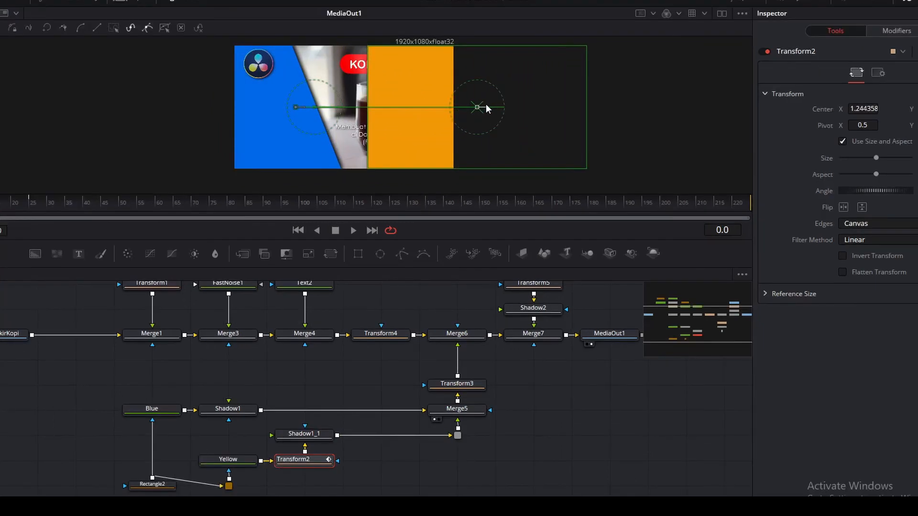
{"action": "left_click_drag", "start_coordinate": [367, 124], "coordinate": [202, 136]}
Step: Play the composition from the first frame to review the yellow shape's slide-in animation, and stop playback
{"action": "left_click", "coordinate": [30, 208]}
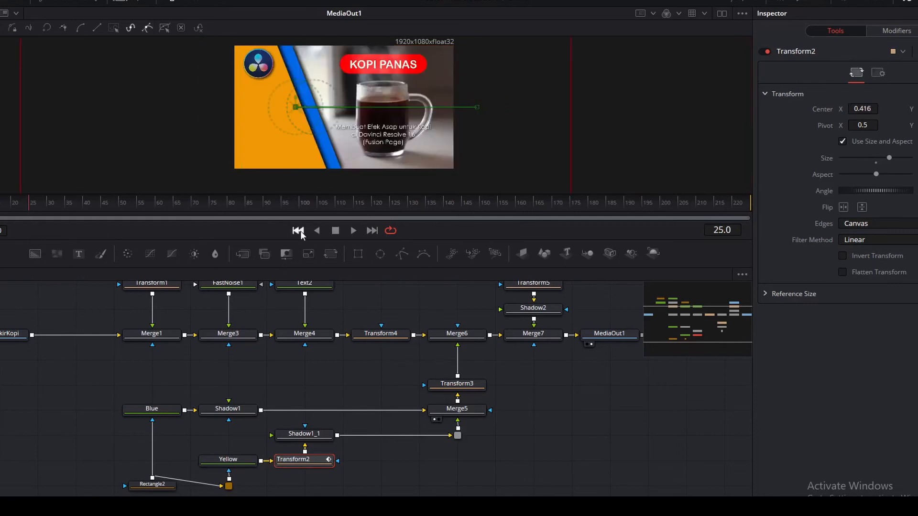
{"action": "left_click", "coordinate": [298, 231]}
{"action": "key", "text": "space"}
{"action": "left_click", "coordinate": [335, 231]}
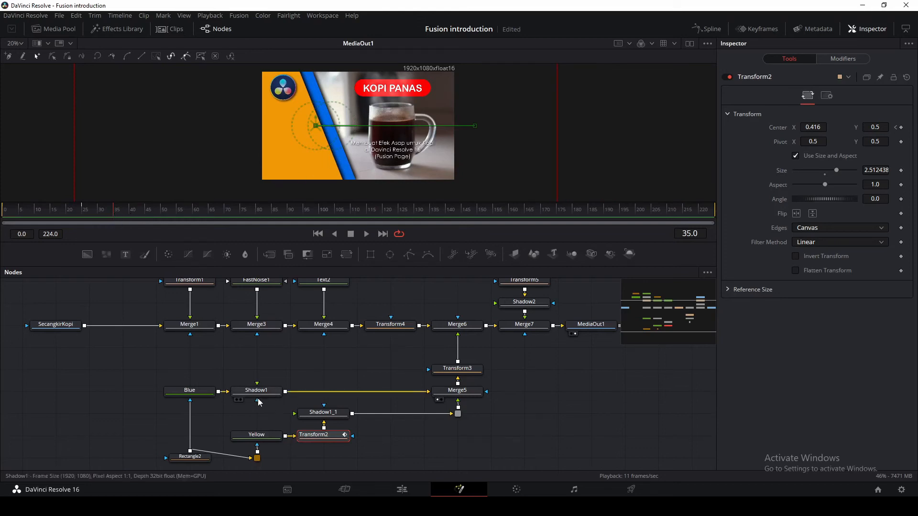
Step: Insert a Transform node between Shadow1 and Merge5 and keyframe its Center at frame 35
{"action": "left_click", "coordinate": [206, 393]}
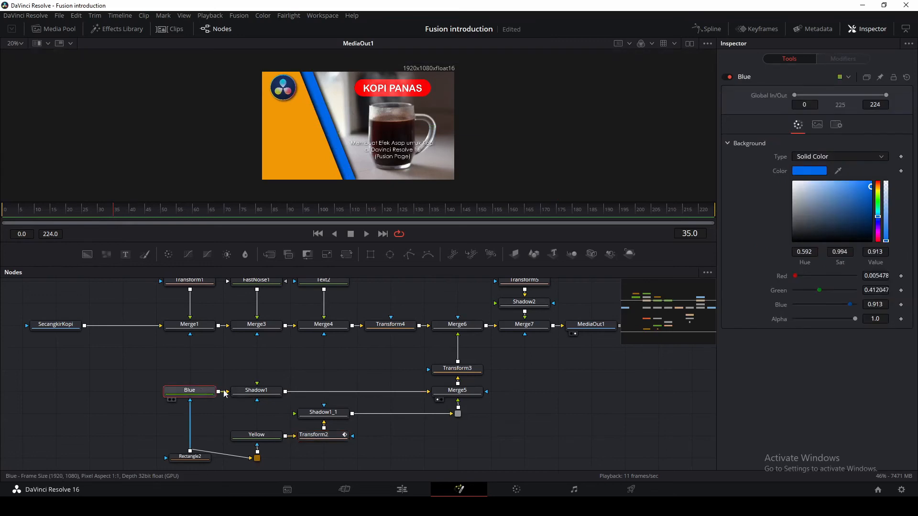
{"action": "left_click", "coordinate": [256, 391]}
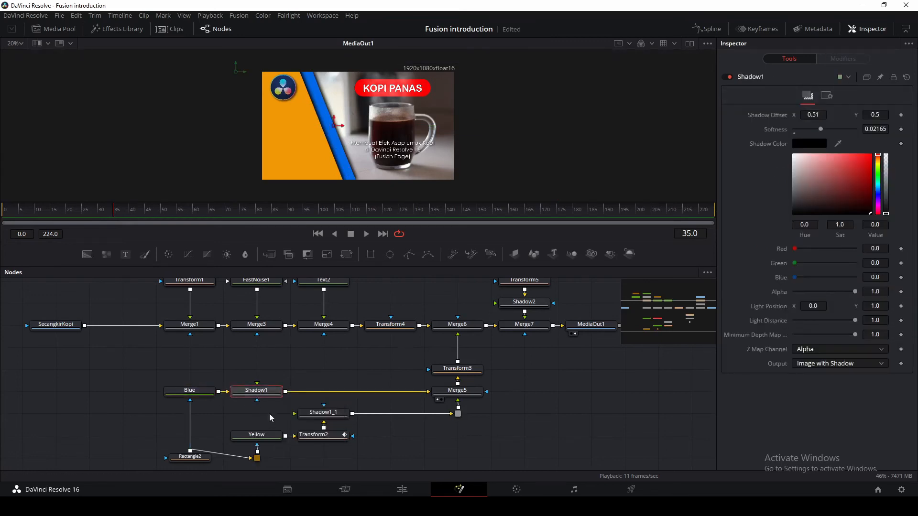
{"action": "left_click_drag", "start_coordinate": [260, 392], "coordinate": [280, 392]}
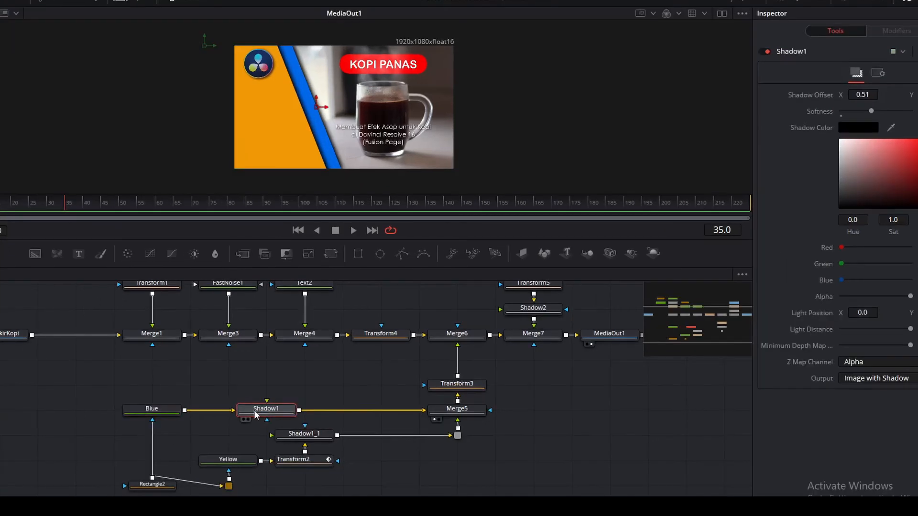
{"action": "left_click_drag", "start_coordinate": [254, 415], "coordinate": [218, 414]}
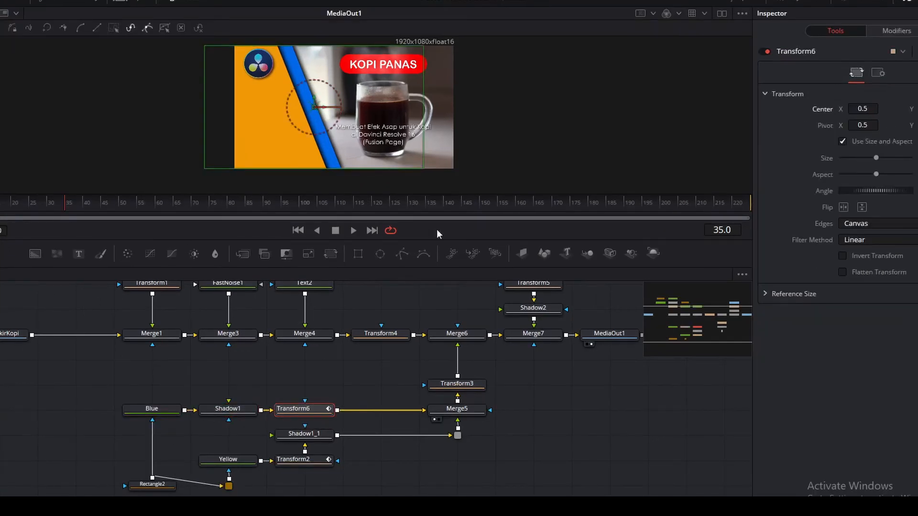
Step: At frame 0, view Transform6 beside MediaOut1, move the blue shape right to a Center X of about 1.16, and play the animation
{"action": "left_click", "coordinate": [297, 230]}
{"action": "left_click", "coordinate": [282, 420]}
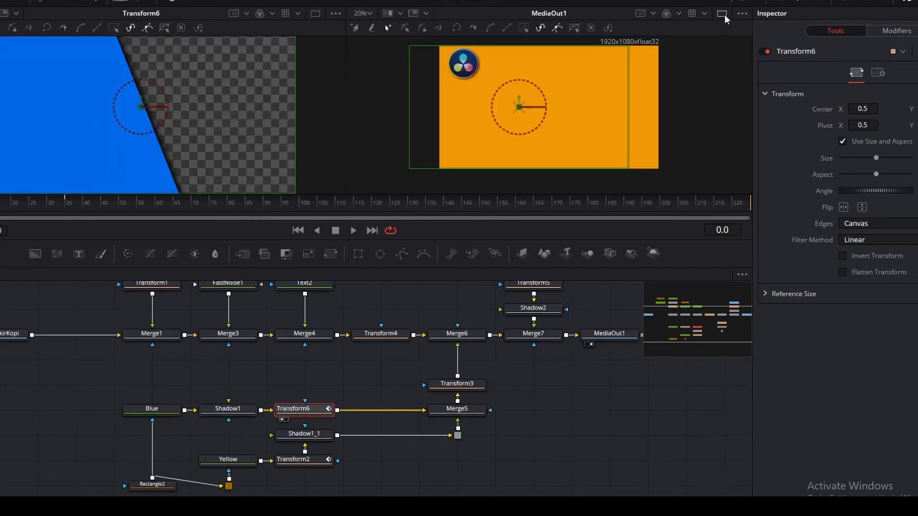
{"action": "left_click_drag", "start_coordinate": [143, 108], "coordinate": [354, 111]}
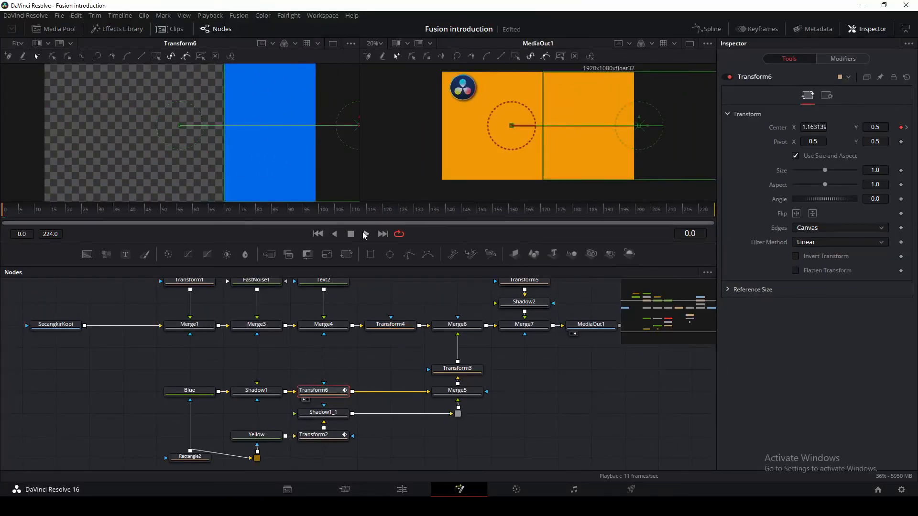
{"action": "left_click", "coordinate": [367, 234]}
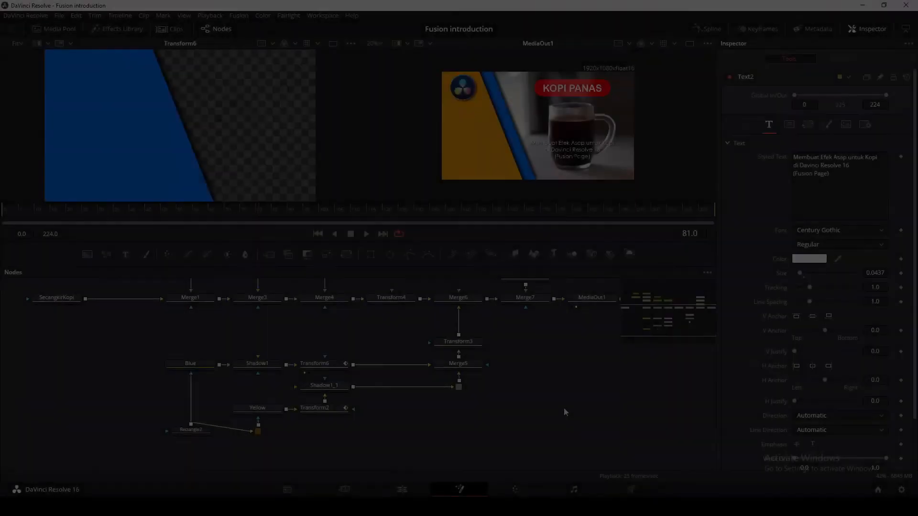
Step: Detach Text2 and Merge4 from the main node row, place them near Merge5, and disconnect Shadow1_1 from the router
{"action": "scroll", "coordinate": [563, 408], "scroll_direction": "up", "scroll_amount": 3}
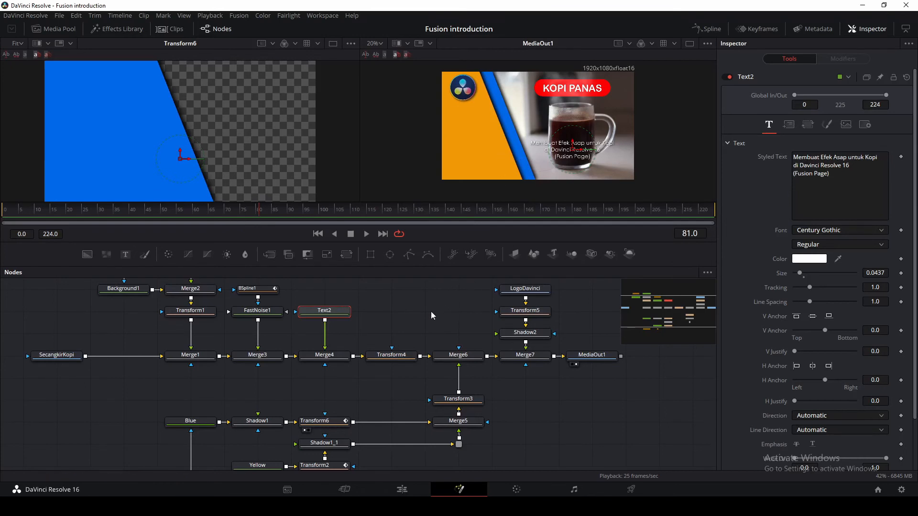
{"action": "left_click_drag", "start_coordinate": [431, 312], "coordinate": [454, 299]}
{"action": "left_click_drag", "start_coordinate": [348, 336], "coordinate": [550, 433]}
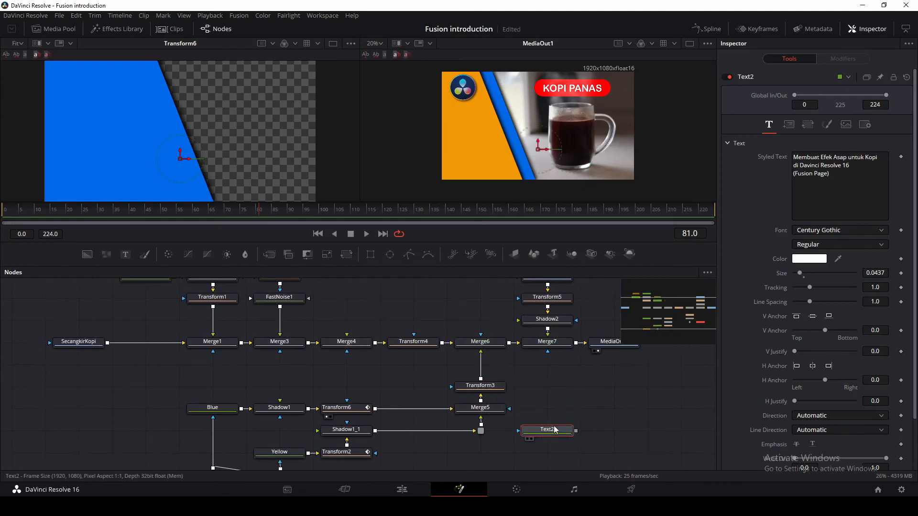
{"action": "left_click_drag", "start_coordinate": [348, 343], "coordinate": [550, 415]}
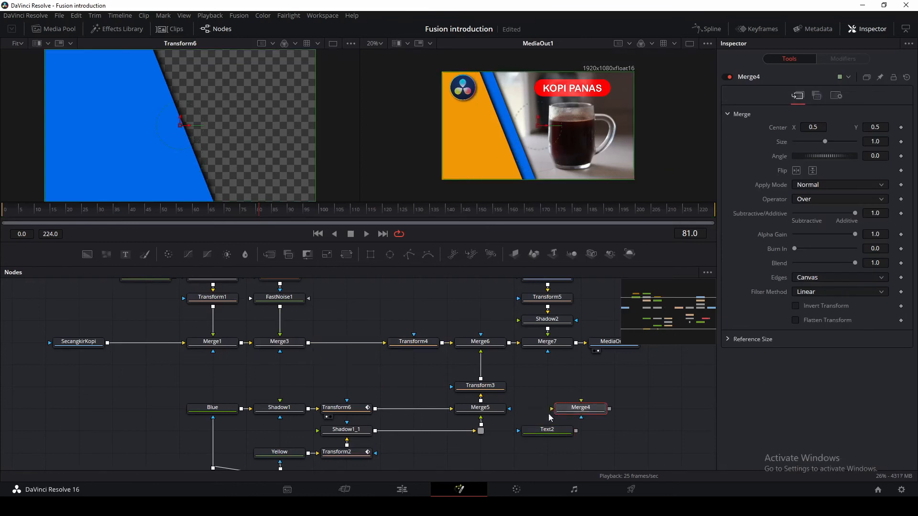
{"action": "left_click", "coordinate": [478, 432]}
{"action": "left_click_drag", "start_coordinate": [474, 430], "coordinate": [463, 422]}
{"action": "left_click_drag", "start_coordinate": [576, 408], "coordinate": [575, 441]}
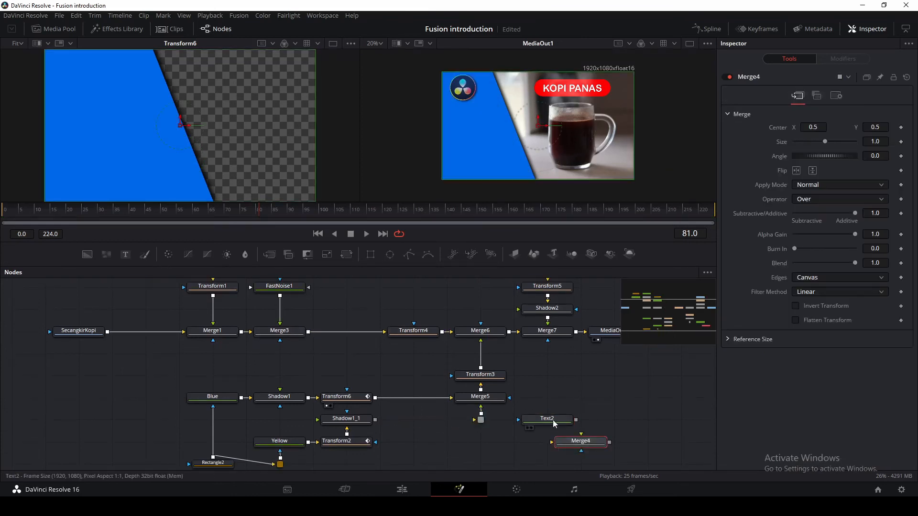
Step: Merge Text2 as foreground over Shadow1_1 through Merge4, and connect Merge4's output to the router below Merge5
{"action": "left_click_drag", "start_coordinate": [544, 422], "coordinate": [391, 445]}
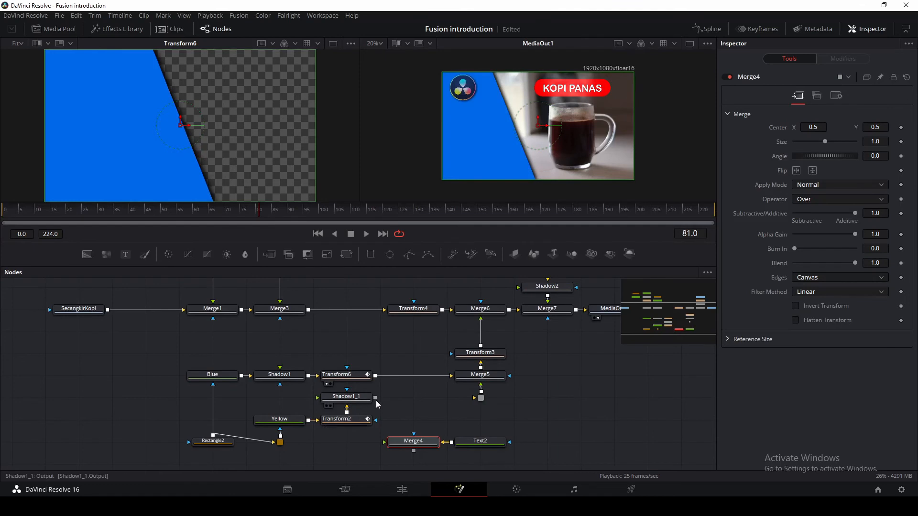
{"action": "left_click_drag", "start_coordinate": [376, 398], "coordinate": [411, 441]}
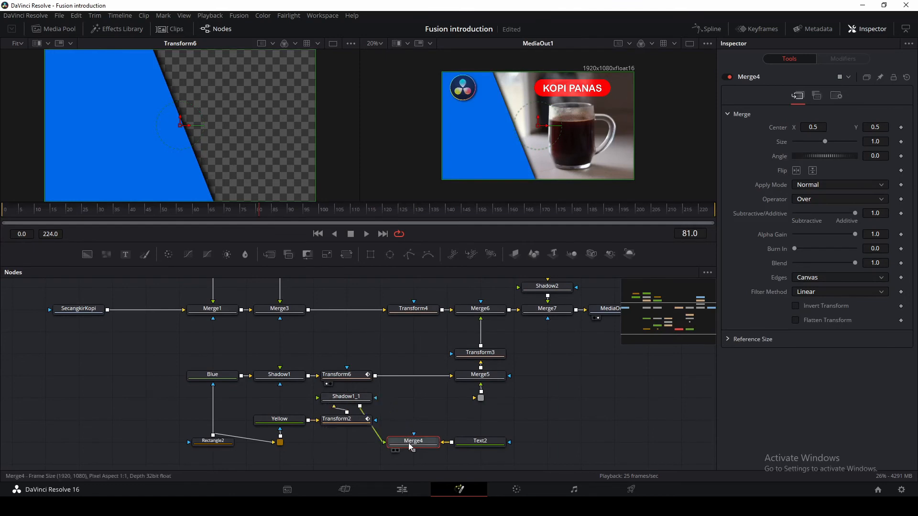
{"action": "key", "text": "2"}
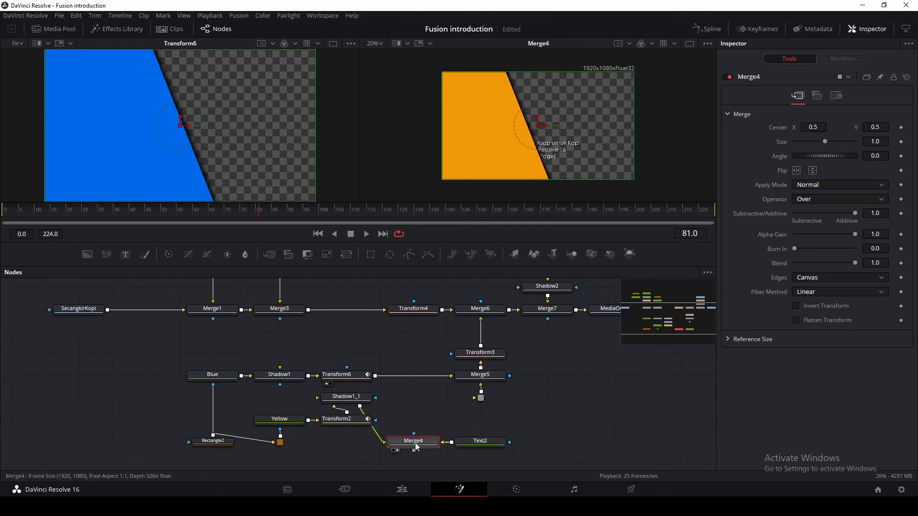
{"action": "left_click_drag", "start_coordinate": [413, 451], "coordinate": [480, 401]}
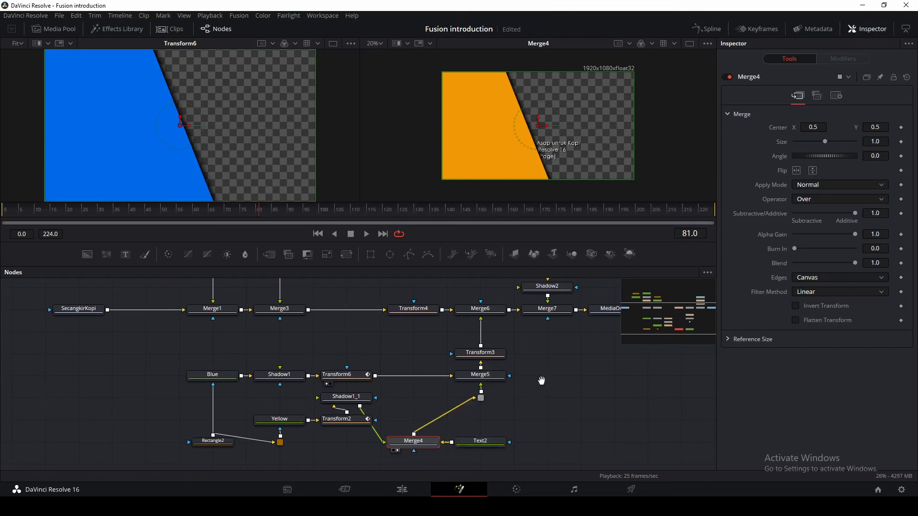
Step: Show MediaOut1 in the viewer again and align Merge4 between Shadow1_1 and the router, with Text2 directly below it
{"action": "left_click_drag", "start_coordinate": [542, 381], "coordinate": [389, 375]}
{"action": "left_click", "coordinate": [448, 313]}
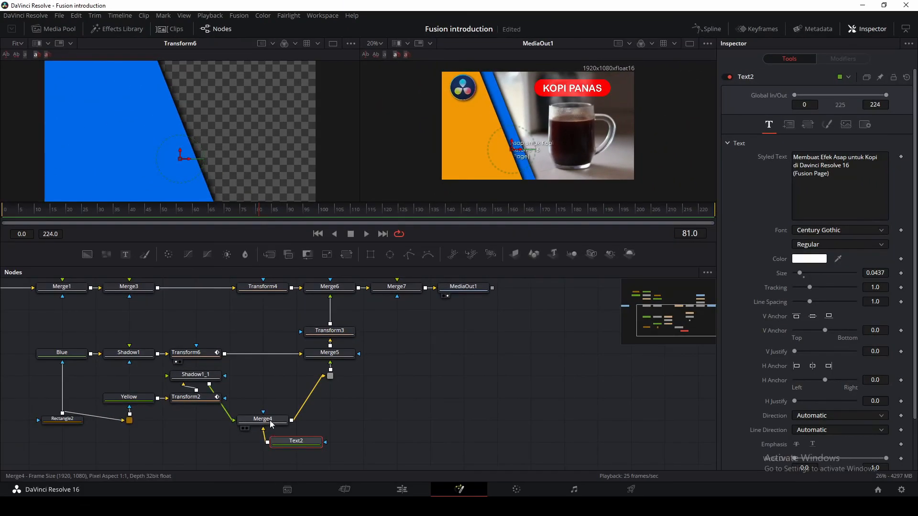
{"action": "left_click_drag", "start_coordinate": [272, 423], "coordinate": [290, 384]}
{"action": "left_click_drag", "start_coordinate": [294, 440], "coordinate": [293, 407]}
{"action": "left_click", "coordinate": [295, 398]}
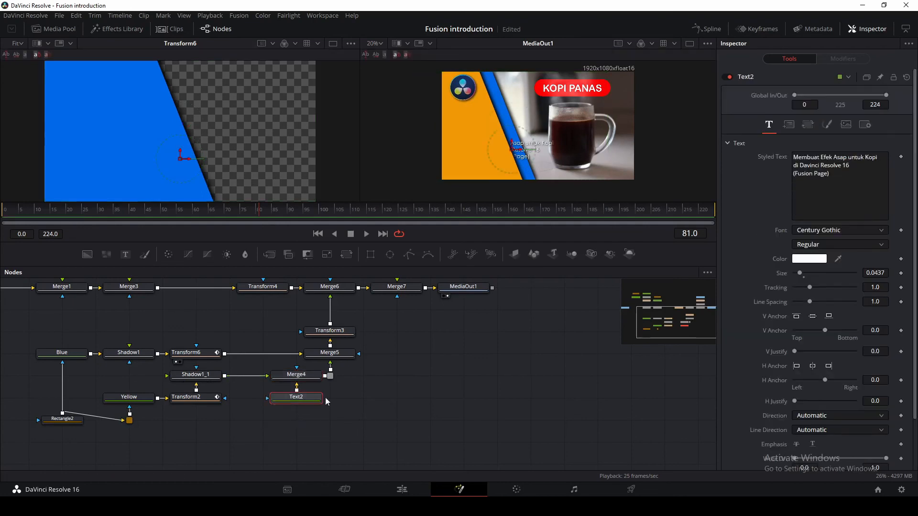
Step: Play the composite from the first frame and check the Transform6 animation around frame 35
{"action": "left_click", "coordinate": [317, 234]}
{"action": "left_click", "coordinate": [366, 234]}
{"action": "left_click", "coordinate": [195, 356]}
{"action": "mouse_move", "coordinate": [112, 211]}
{"action": "left_mouse_down"}
{"action": "mouse_move", "coordinate": [125, 211]}
{"action": "mouse_move", "coordinate": [114, 215]}
{"action": "left_mouse_up"}
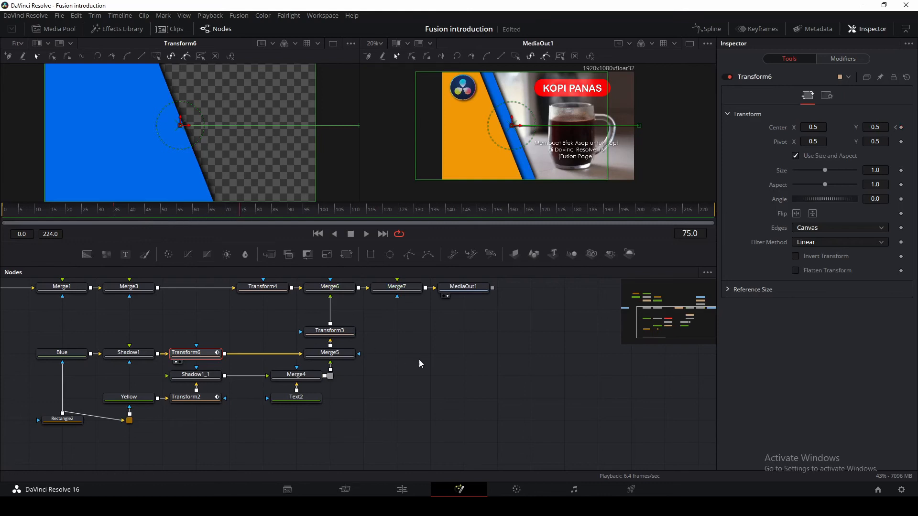
Step: Set a keyframe on Text2's layout Center at frame 75
{"action": "scroll", "coordinate": [419, 360], "scroll_direction": "up", "scroll_amount": 2}
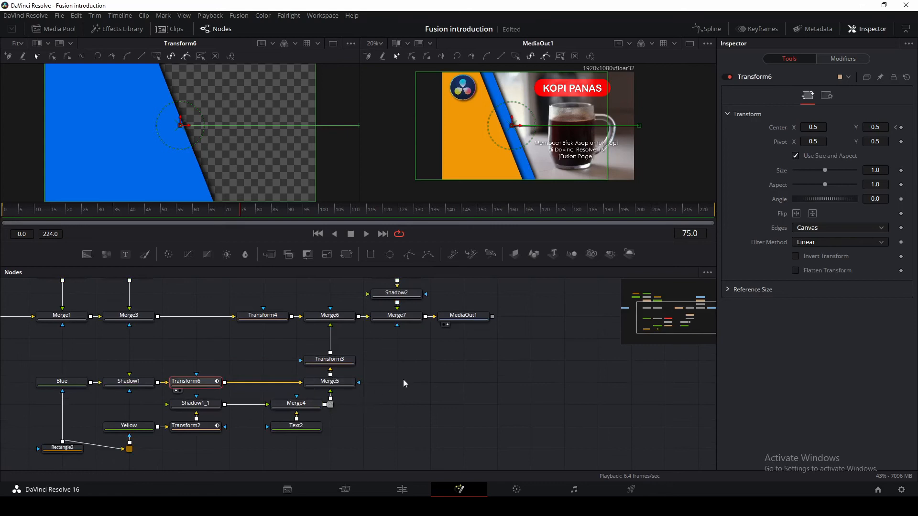
{"action": "scroll", "coordinate": [403, 380], "scroll_direction": "up", "scroll_amount": 4}
{"action": "scroll", "coordinate": [403, 379], "scroll_direction": "down", "scroll_amount": 4}
{"action": "left_click", "coordinate": [298, 426]}
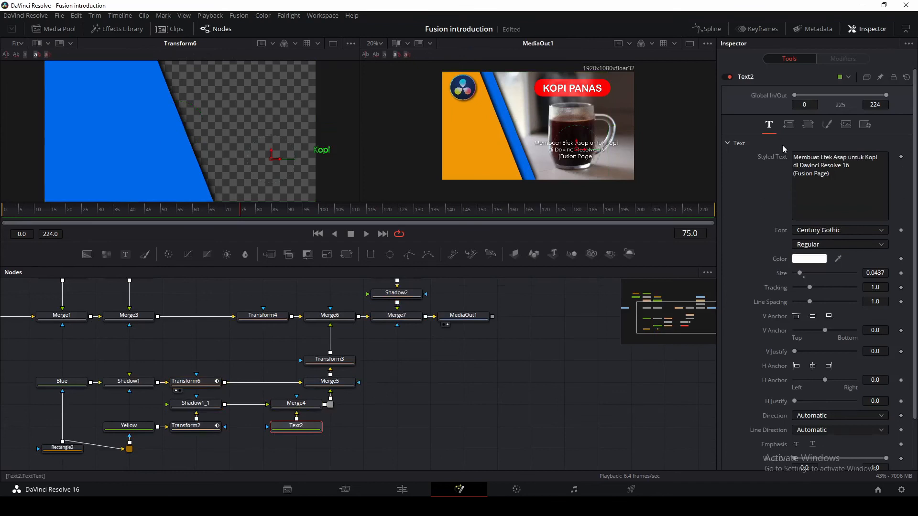
{"action": "left_click", "coordinate": [789, 125]}
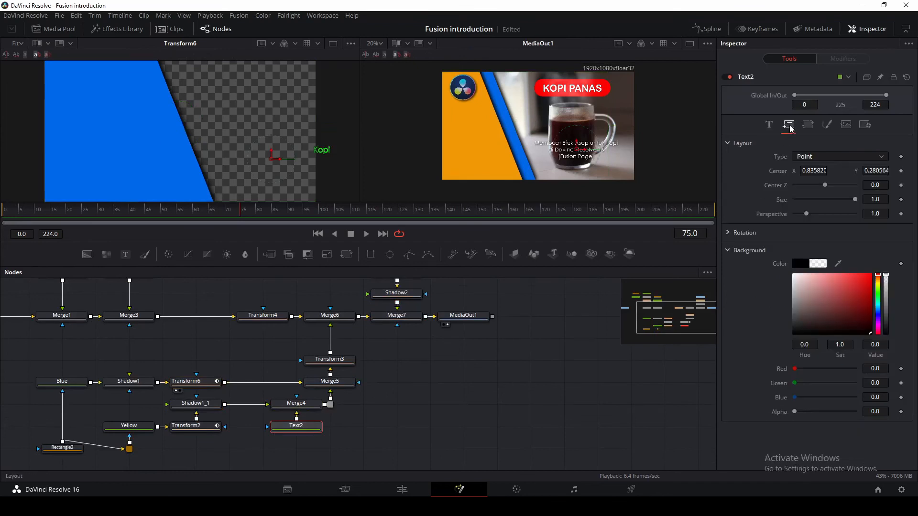
{"action": "left_click", "coordinate": [901, 171]}
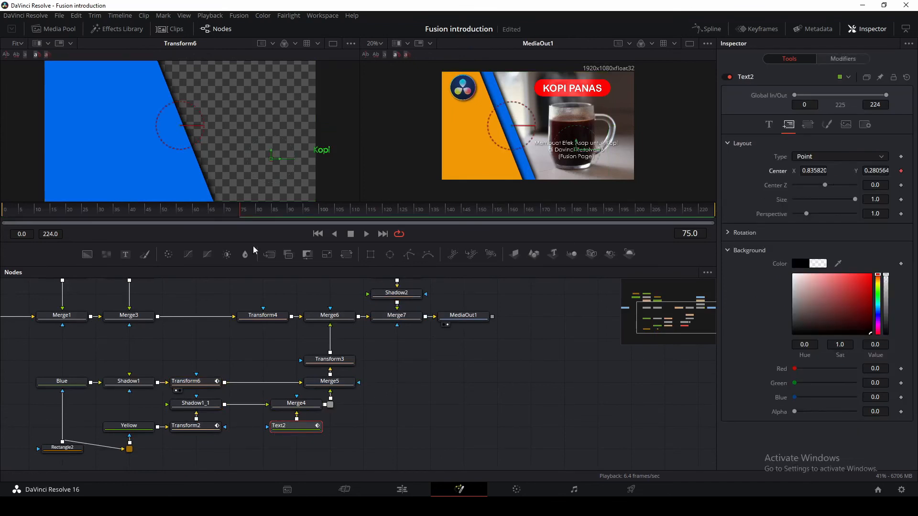
Step: At frame 30, move the Text2 caption horizontally off the image's left side to Center X about -0.1, and play the animation
{"action": "left_click_drag", "start_coordinate": [239, 216], "coordinate": [100, 226]}
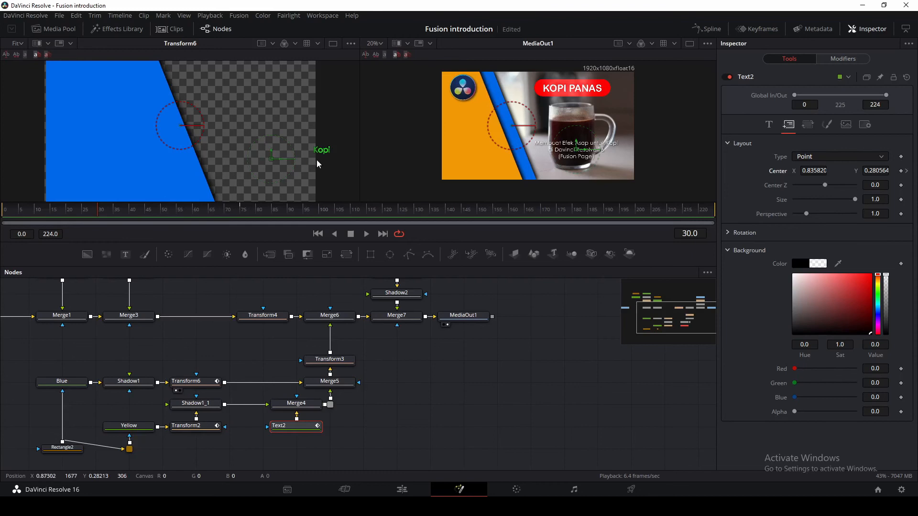
{"action": "left_click_drag", "start_coordinate": [585, 152], "coordinate": [404, 158]}
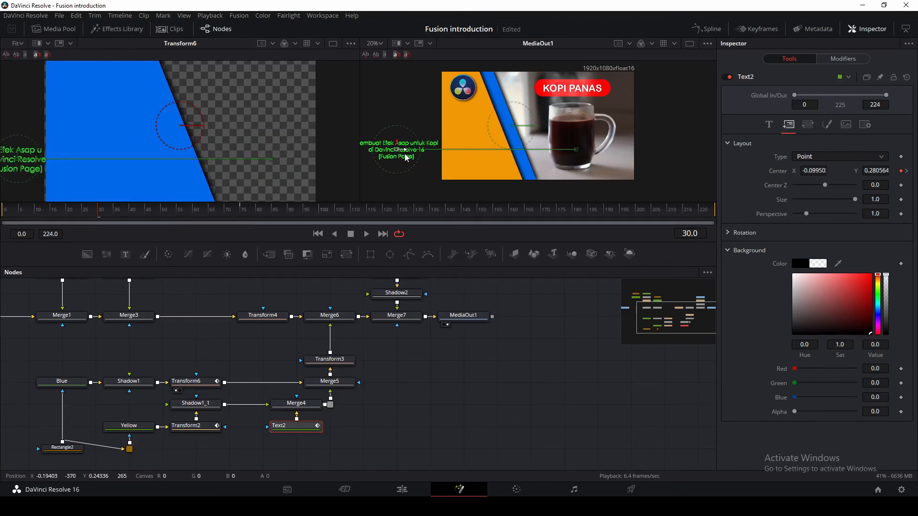
{"action": "left_click", "coordinate": [366, 235]}
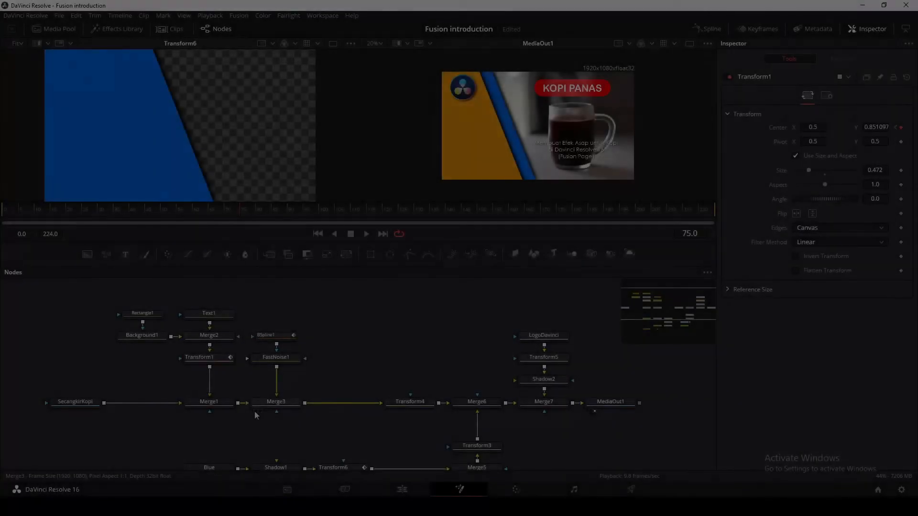
Step: Show Merge3 in the left viewer and keyframe FastNoise1's Center at frame 0
{"action": "left_click", "coordinate": [257, 411]}
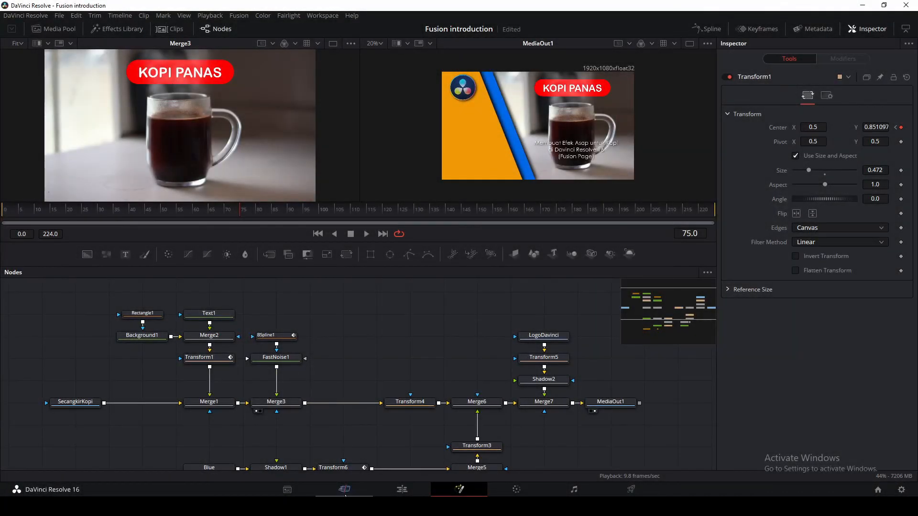
{"action": "left_click", "coordinate": [317, 234]}
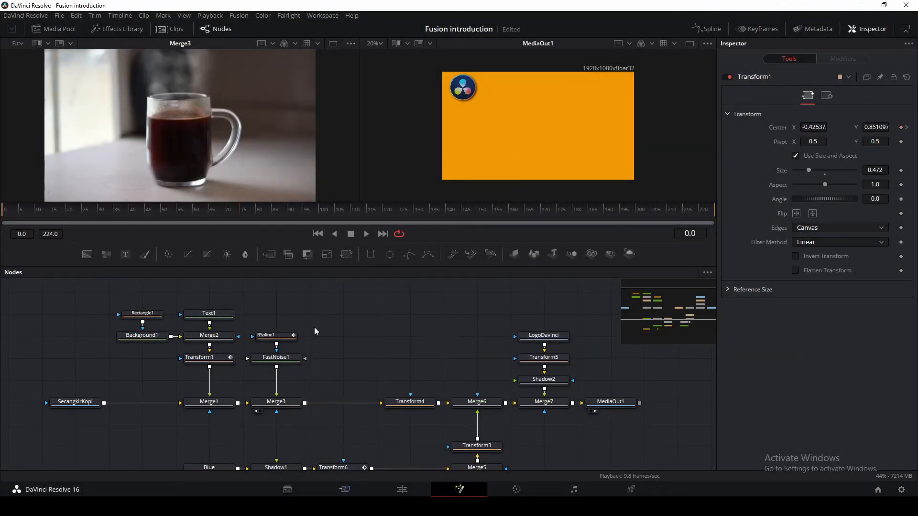
{"action": "left_click", "coordinate": [276, 358]}
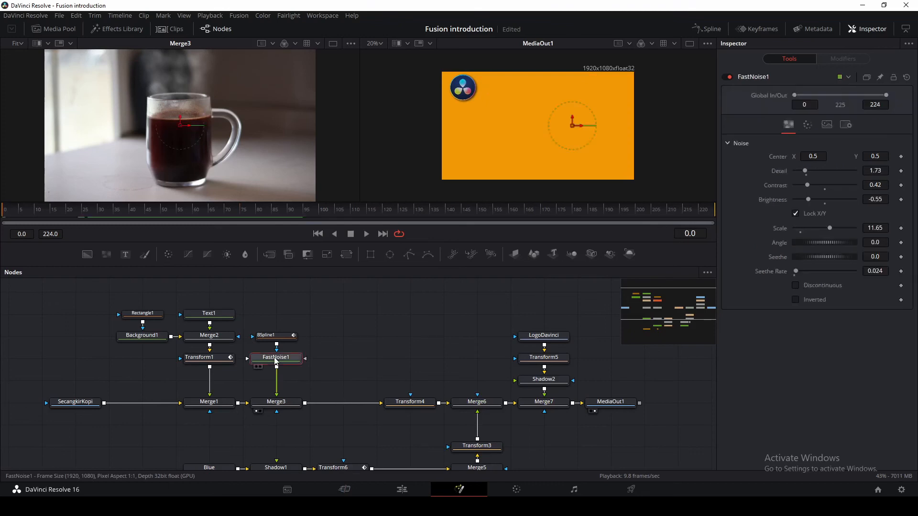
{"action": "left_click", "coordinate": [901, 157]}
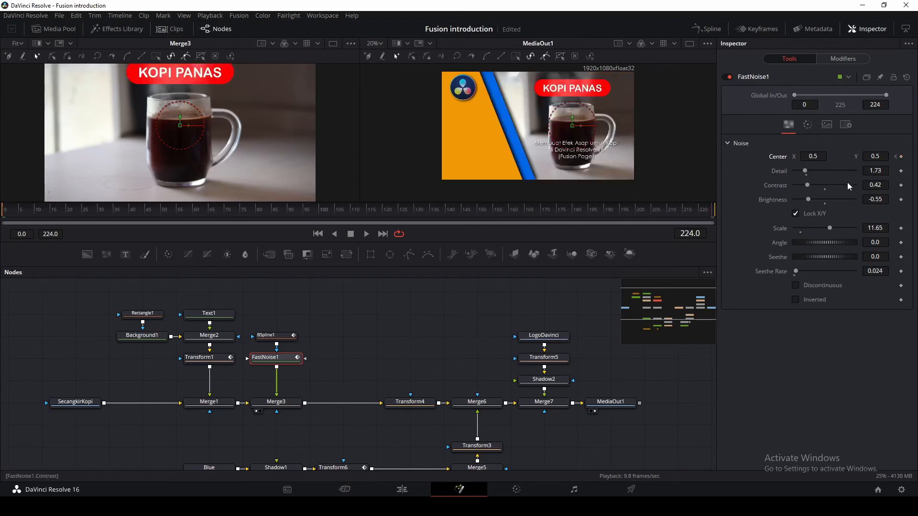
Step: Set FastNoise1's Center Y to 1.448 at frame 224 and play the smoke animation from the first frame
{"action": "left_click_drag", "start_coordinate": [871, 156], "coordinate": [917, 157]}
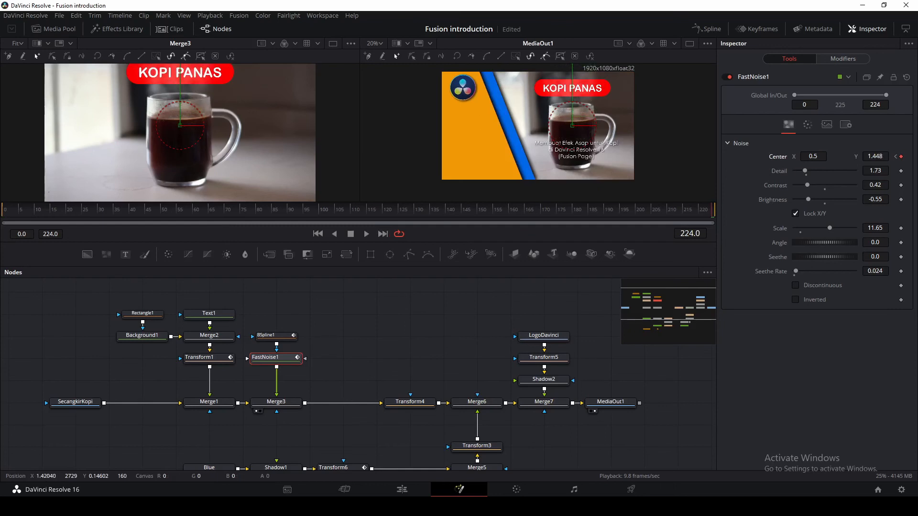
{"action": "left_click", "coordinate": [317, 234]}
{"action": "left_click", "coordinate": [366, 234]}
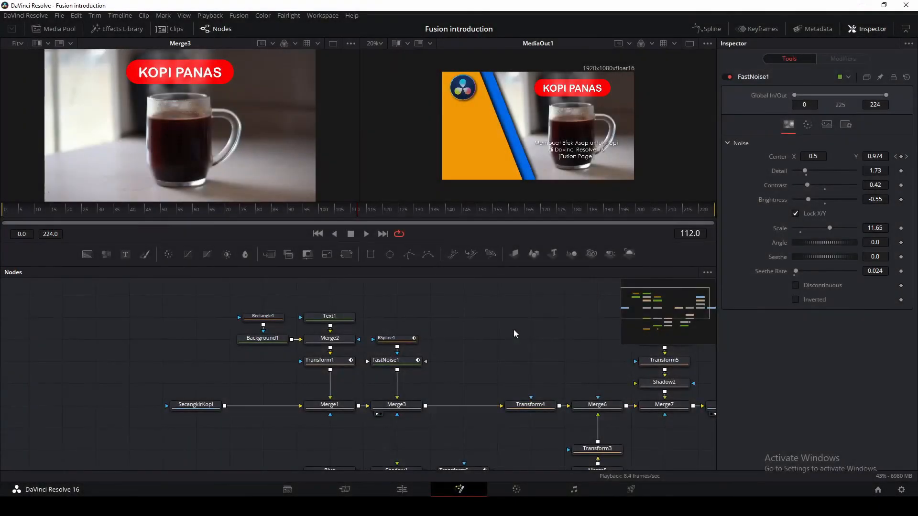
Step: Insert a Transform node between SecangkirKopi and Merge1 and keyframe its Size of 1.0 at frame 125
{"action": "left_click", "coordinate": [184, 410]}
{"action": "left_click", "coordinate": [348, 258]}
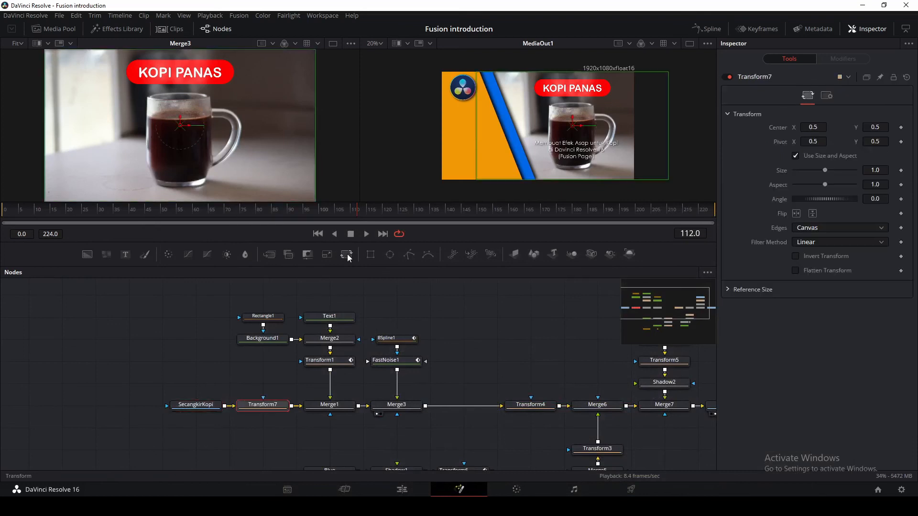
{"action": "left_click", "coordinate": [402, 223]}
{"action": "left_click_drag", "start_coordinate": [401, 223], "coordinate": [401, 224]}
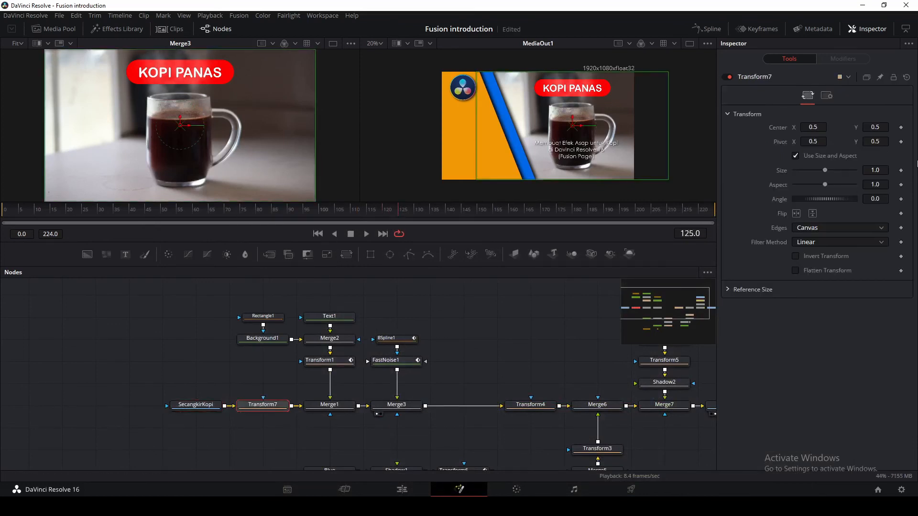
{"action": "left_click", "coordinate": [901, 171]}
Step: Set the Size of the Transform after SecangkirKopi to 1.263 at frame 0 and play the zoom animation
{"action": "left_click_drag", "start_coordinate": [270, 216], "coordinate": [6, 223]}
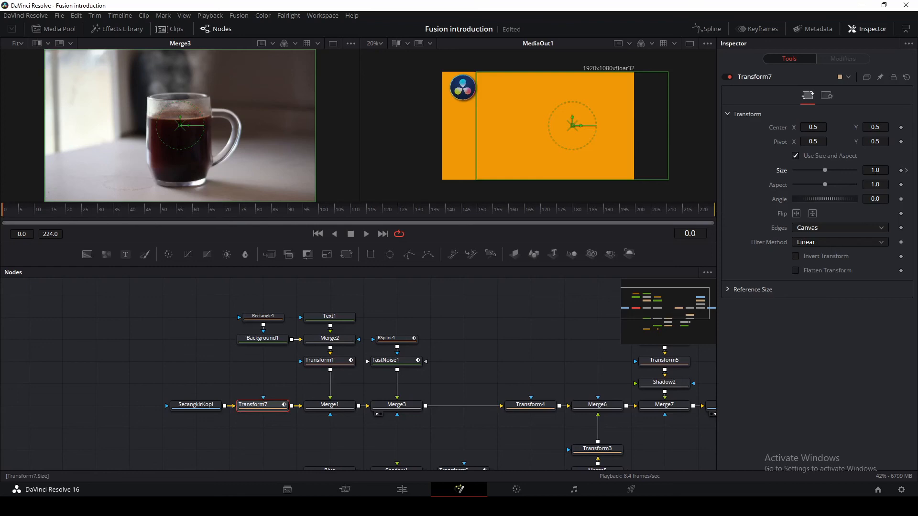
{"action": "left_click_drag", "start_coordinate": [876, 171], "coordinate": [916, 171]}
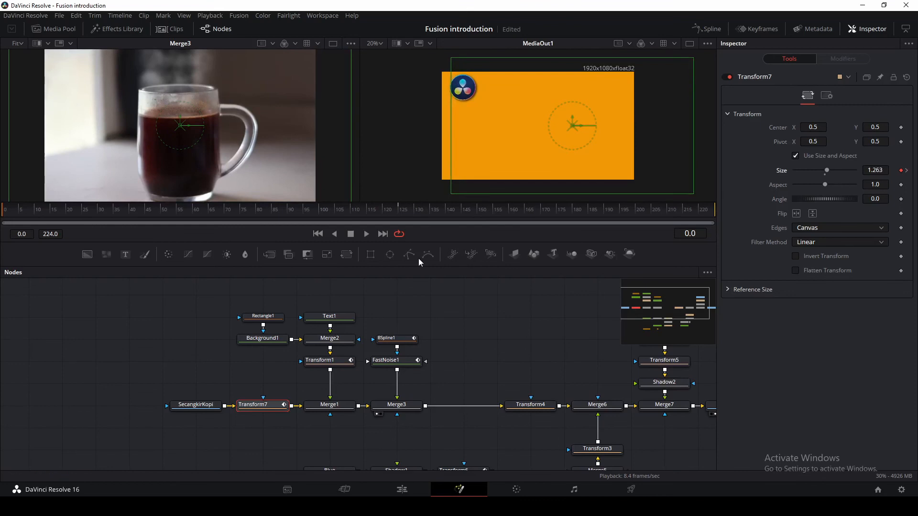
{"action": "left_click", "coordinate": [366, 234]}
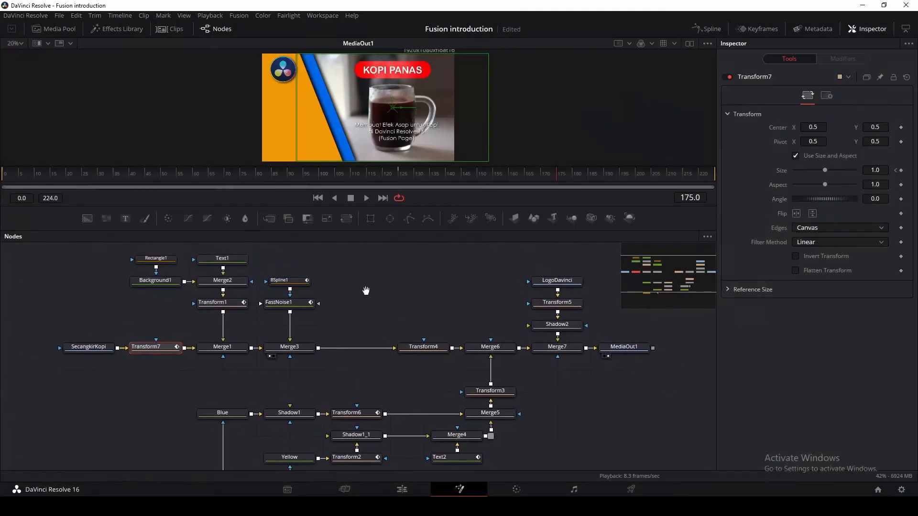
Step: Move Transform4 next to Merge3 and group all the coffee, title and smoke nodes from SecangkirKopi through Transform4
{"action": "left_click_drag", "start_coordinate": [363, 289], "coordinate": [435, 301]}
{"action": "left_click", "coordinate": [213, 321]}
{"action": "left_click_drag", "start_coordinate": [499, 357], "coordinate": [431, 357]}
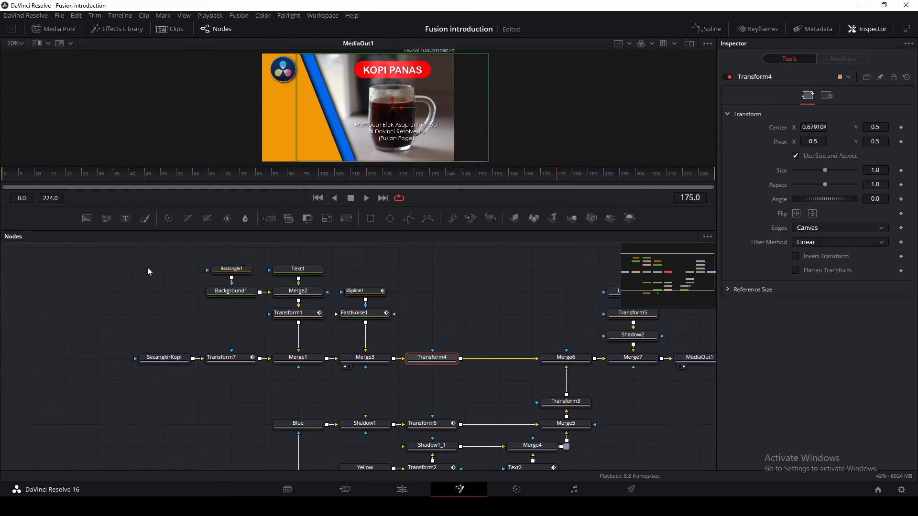
{"action": "left_click_drag", "start_coordinate": [115, 257], "coordinate": [452, 378]}
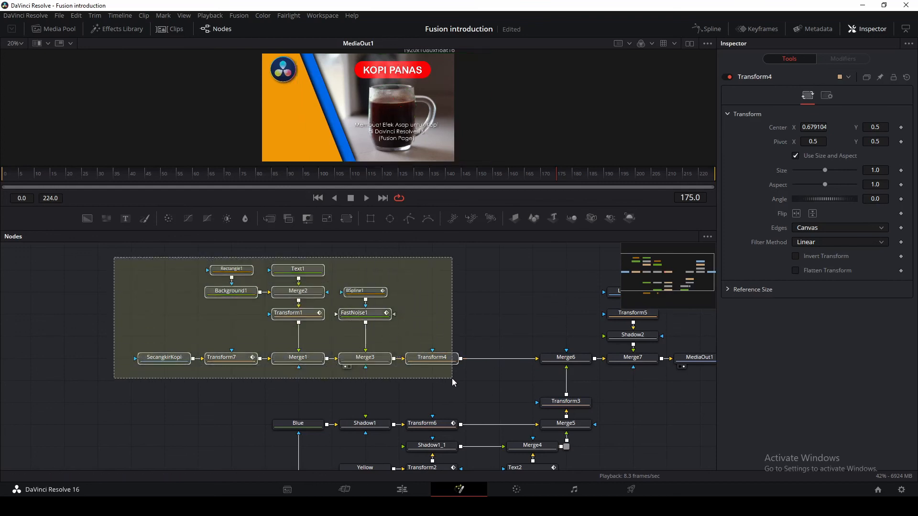
{"action": "right_click", "coordinate": [432, 362]}
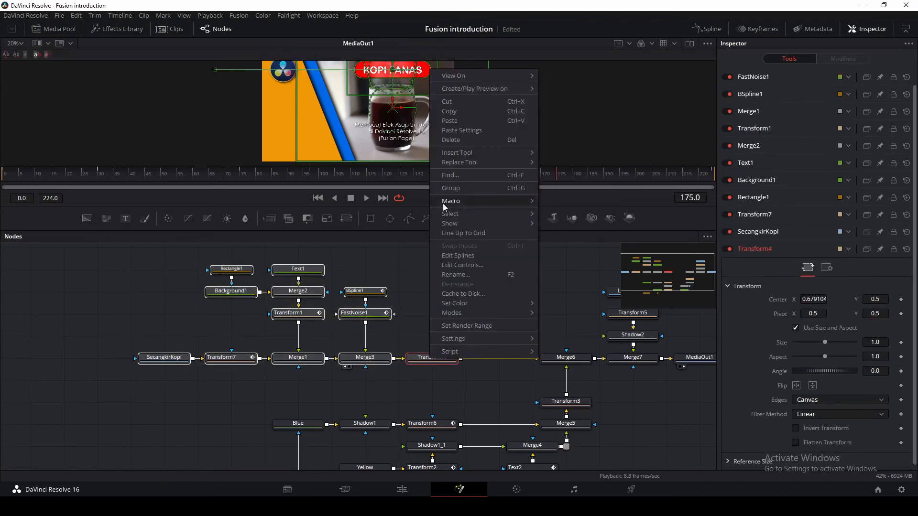
{"action": "left_click", "coordinate": [455, 189]}
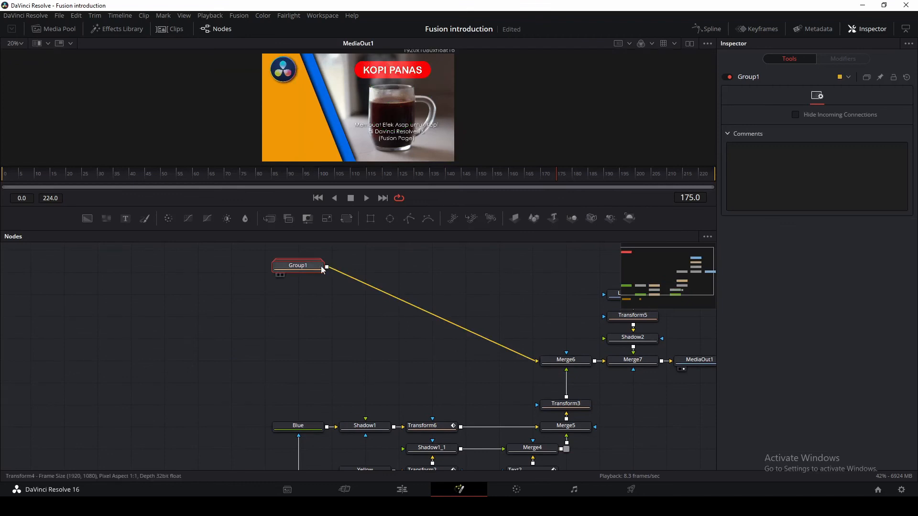
Step: Rename the coffee and smoke group as Kopidanasap and reposition it in the node area
{"action": "right_click", "coordinate": [303, 268]}
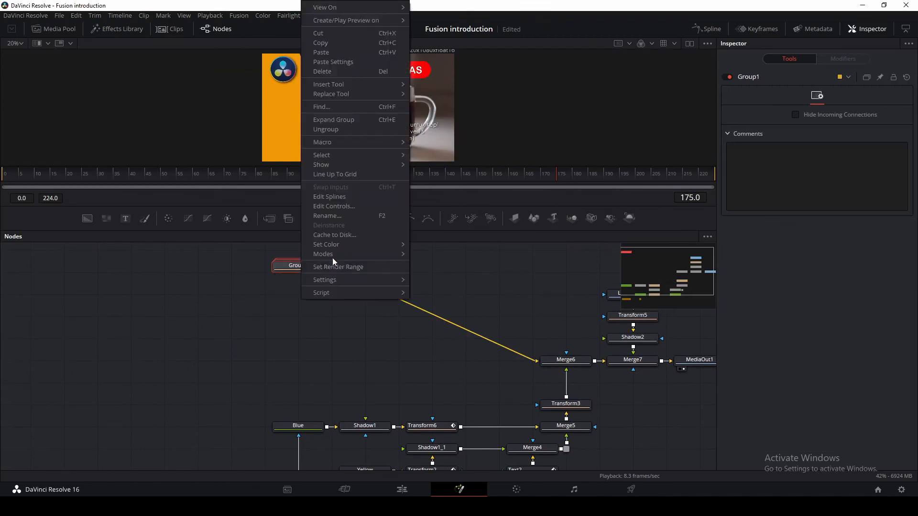
{"action": "left_click", "coordinate": [336, 216]}
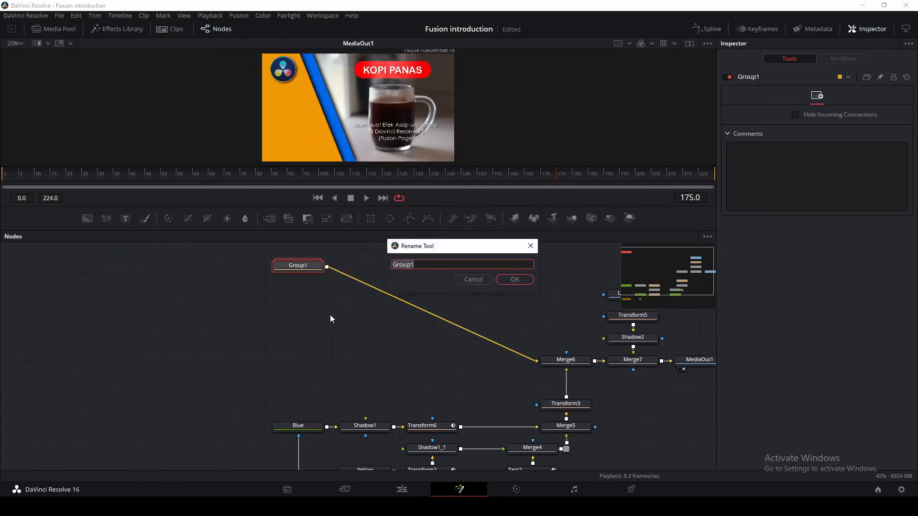
{"action": "type", "text": "Kopi dan asap"}
{"action": "left_click", "coordinate": [512, 279]}
{"action": "left_click_drag", "start_coordinate": [320, 269], "coordinate": [428, 282]}
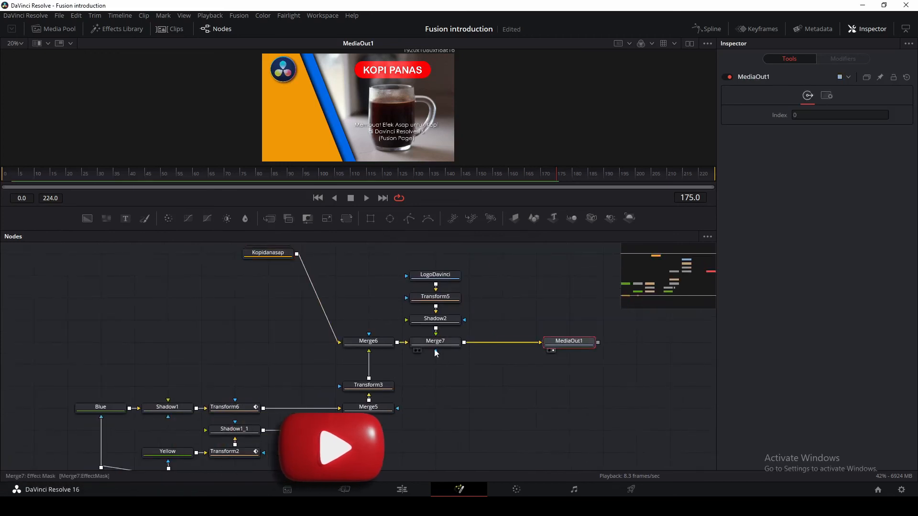
Step: Group LogoDavinci, Transform5, Shadow2 and Merge7, and rename the group as Logo
{"action": "left_click", "coordinate": [468, 341]}
{"action": "left_click_drag", "start_coordinate": [402, 266], "coordinate": [477, 351]}
{"action": "right_click", "coordinate": [477, 350]}
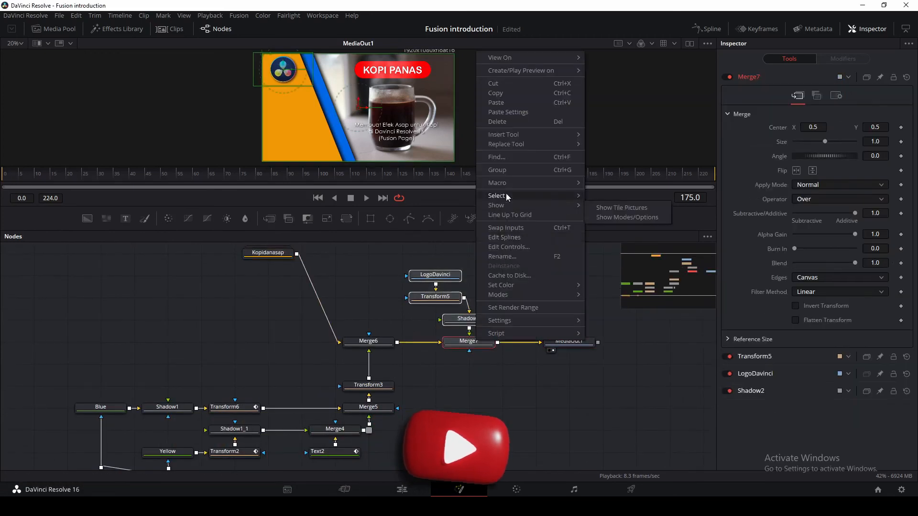
{"action": "left_click", "coordinate": [495, 189]}
{"action": "key", "text": "F2"}
{"action": "type", "text": "Logo"}
{"action": "key", "text": "Return"}
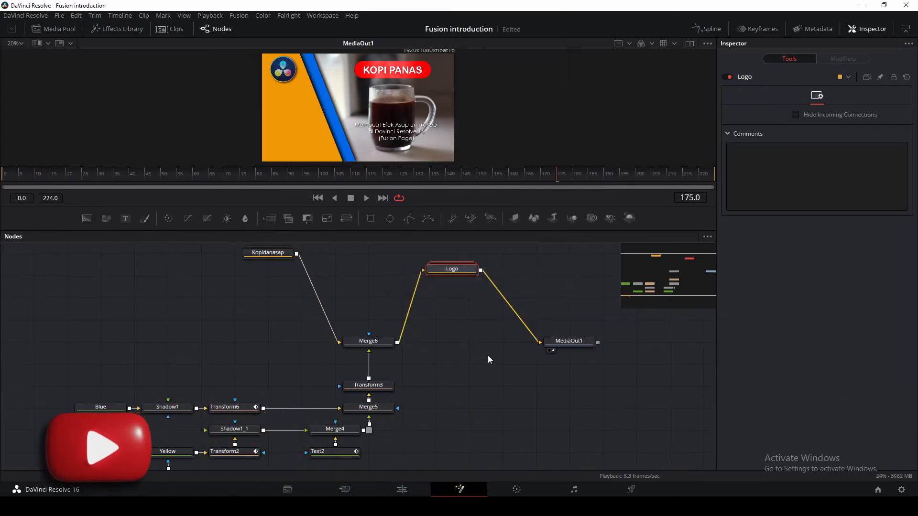
Step: Group the blue and yellow shape nodes together with the caption nodes, from Rectangle2 through Transform3
{"action": "left_click", "coordinate": [487, 354]}
{"action": "scroll", "coordinate": [494, 349], "scroll_direction": "up", "scroll_amount": 1}
{"action": "scroll", "coordinate": [507, 336], "scroll_direction": "down", "scroll_amount": 1}
{"action": "scroll", "coordinate": [421, 359], "scroll_direction": "down", "scroll_amount": 2}
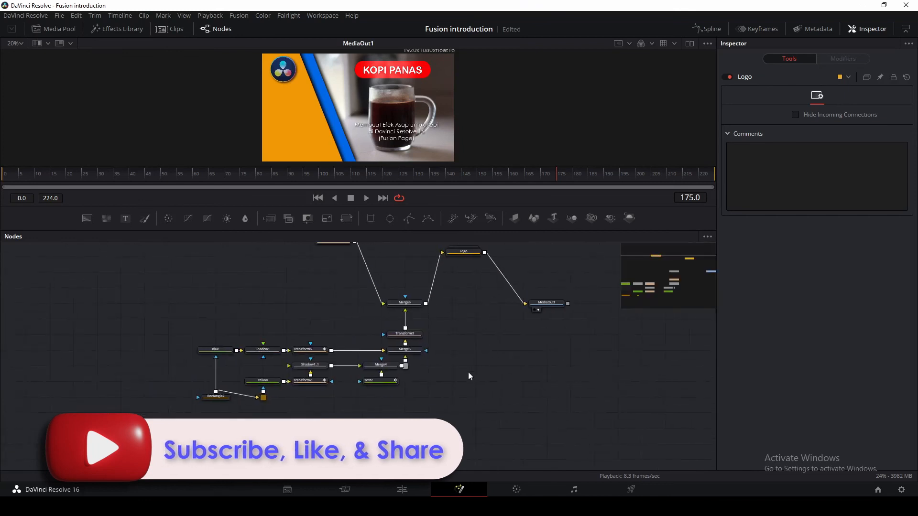
{"action": "left_click_drag", "start_coordinate": [164, 319], "coordinate": [412, 401]}
{"action": "right_click", "coordinate": [404, 349]}
{"action": "left_click", "coordinate": [421, 188]}
Step: Rename the shapes and caption group as papanwarna
{"action": "right_click", "coordinate": [309, 329]}
{"action": "left_click", "coordinate": [337, 245]}
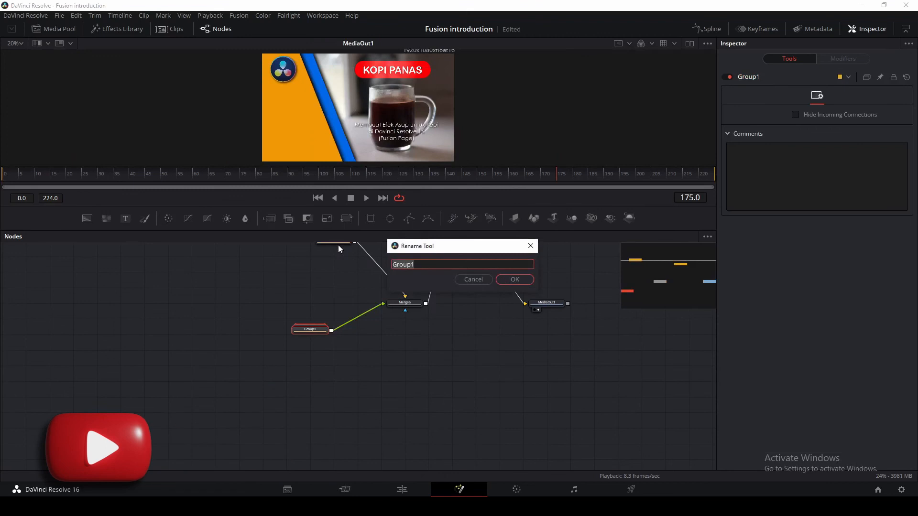
{"action": "type", "text": "papanwarna"}
{"action": "left_click", "coordinate": [515, 279]}
Step: Arrange Kopidanasap above and papanwarna below Merge6, with Logo and MediaOut1 in line with Merge6
{"action": "left_click_drag", "start_coordinate": [474, 332], "coordinate": [397, 417]}
{"action": "left_click_drag", "start_coordinate": [387, 335], "coordinate": [399, 386]}
{"action": "left_click_drag", "start_coordinate": [233, 413], "coordinate": [328, 418]}
{"action": "left_click", "coordinate": [262, 329]}
{"action": "left_click_drag", "start_coordinate": [262, 329], "coordinate": [334, 360]}
{"action": "scroll", "coordinate": [463, 345], "scroll_direction": "up", "scroll_amount": 3}
{"action": "left_click_drag", "start_coordinate": [463, 345], "coordinate": [356, 288]}
Step: Select the Logo group and scrub the timeline to frame 135 to check the composite
{"action": "left_click", "coordinate": [337, 364]}
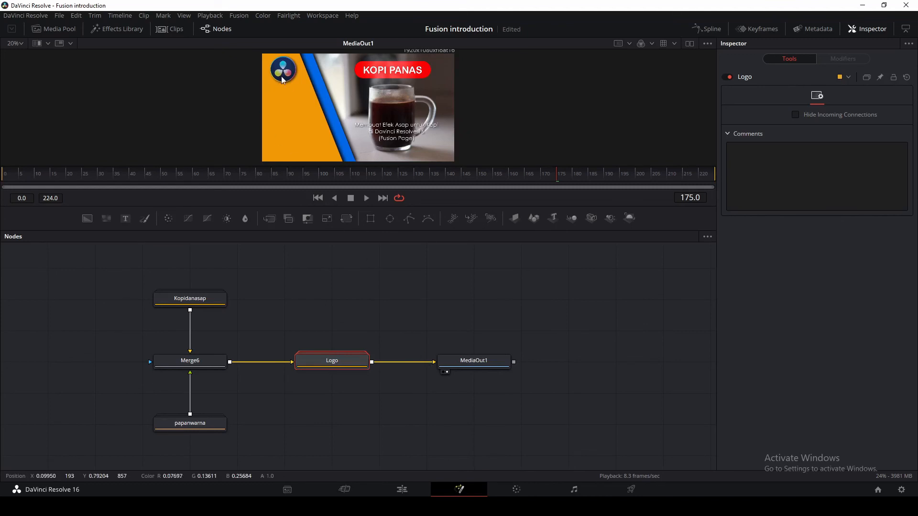
{"action": "left_click_drag", "start_coordinate": [133, 179], "coordinate": [236, 179]}
{"action": "left_click_drag", "start_coordinate": [293, 177], "coordinate": [432, 187]}
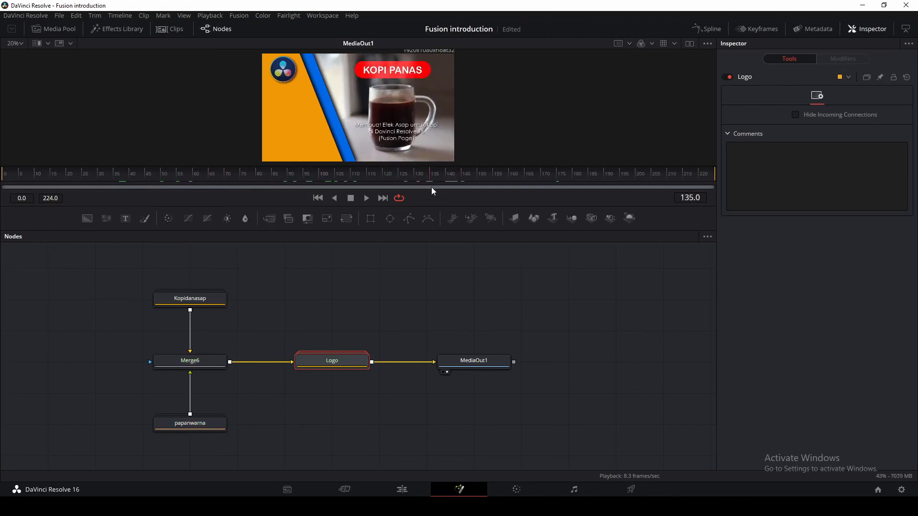
Step: Expand the Logo group, move it up between Merge6 and MediaOut1, and select Transform5 inside it
{"action": "right_click", "coordinate": [333, 363]}
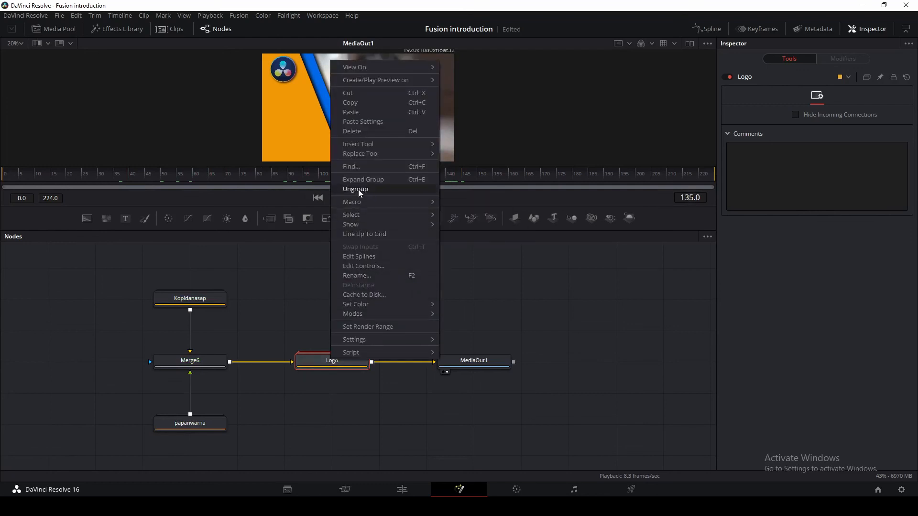
{"action": "left_click", "coordinate": [313, 367]}
{"action": "key", "text": "ctrl+e"}
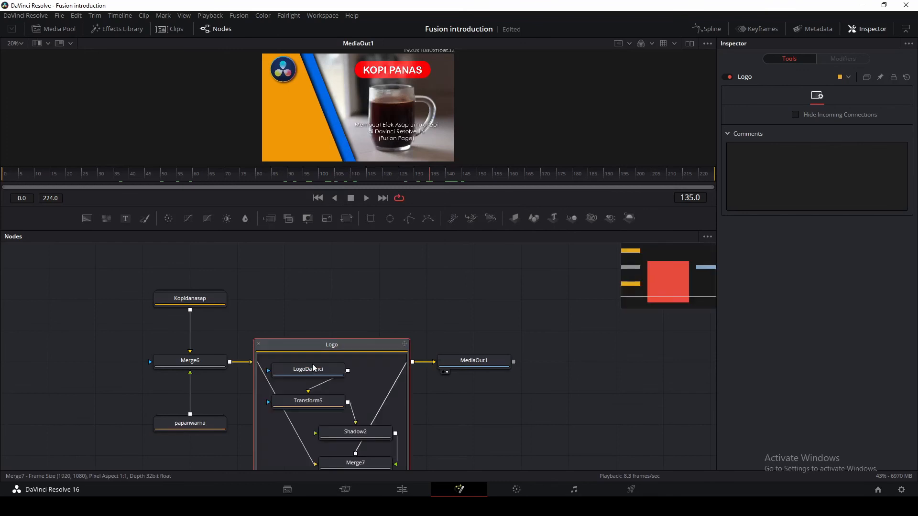
{"action": "left_click_drag", "start_coordinate": [338, 342], "coordinate": [346, 292]}
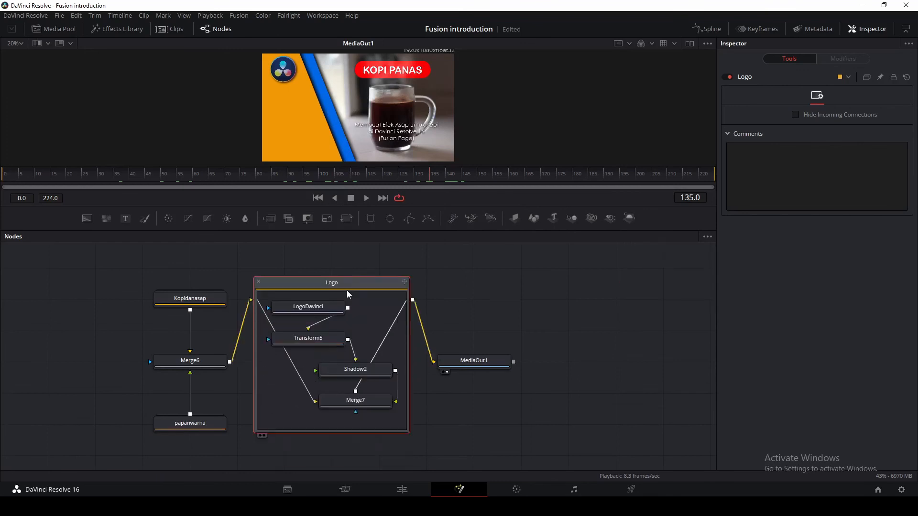
{"action": "left_click", "coordinate": [311, 341]}
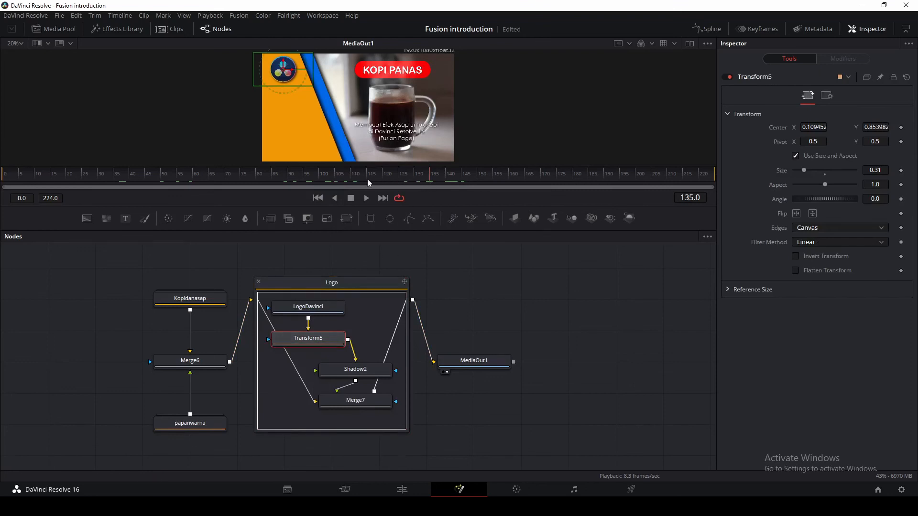
Step: Keyframe Transform5's Size at 0.31 on frame 135 and 0.0 on frame 100, and play back the logo animation
{"action": "left_click", "coordinate": [901, 171]}
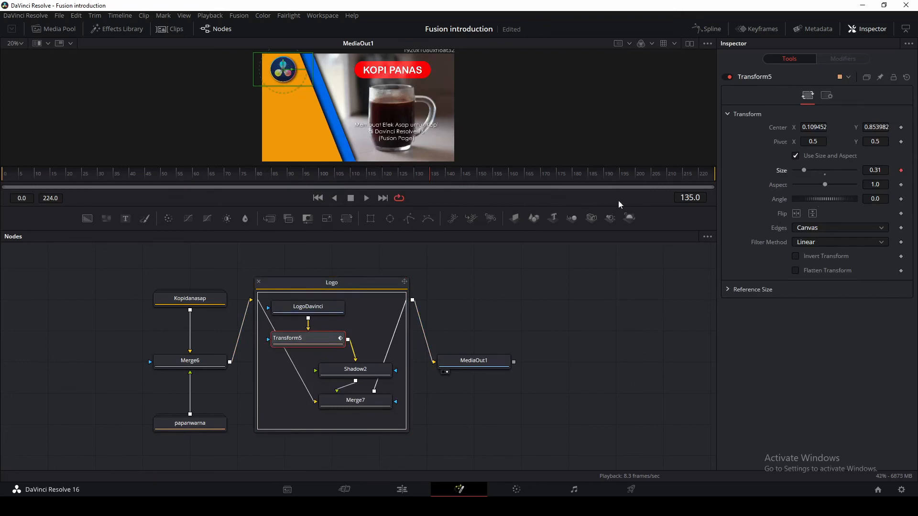
{"action": "left_click", "coordinate": [320, 180]}
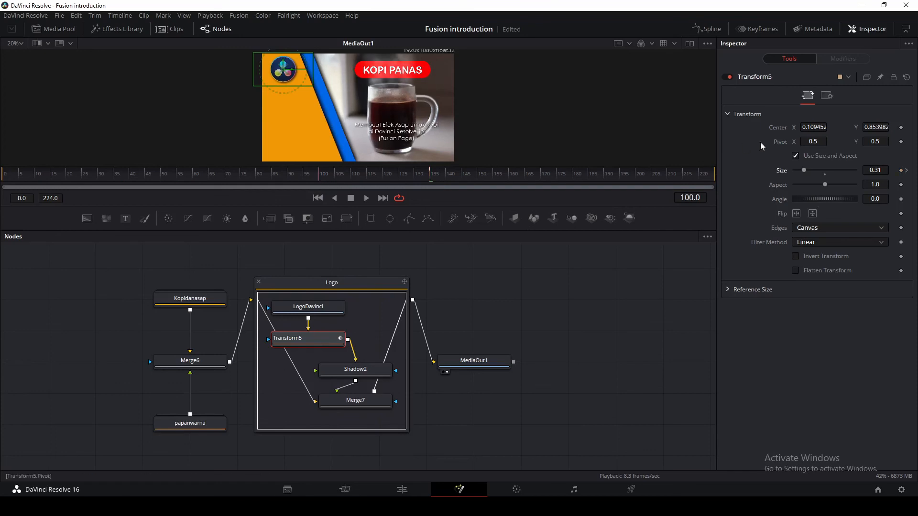
{"action": "left_click_drag", "start_coordinate": [805, 168], "coordinate": [772, 177]}
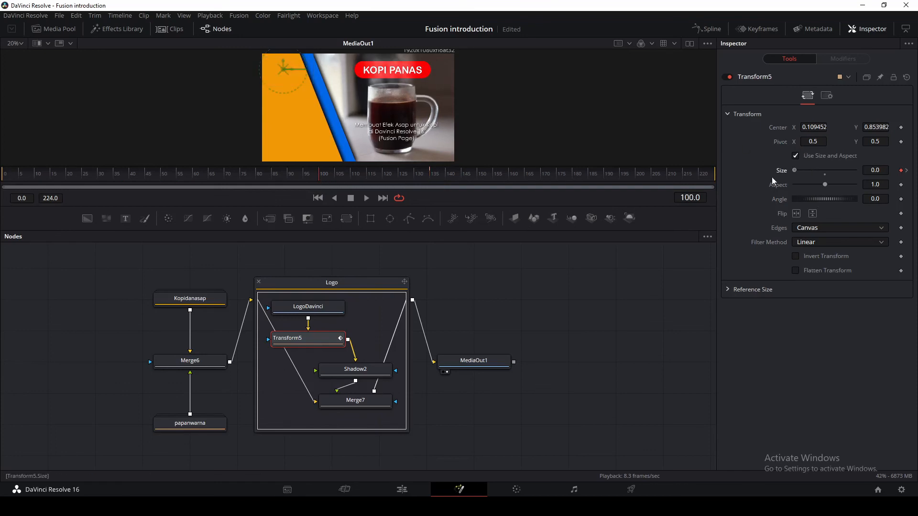
{"action": "left_click", "coordinate": [366, 198]}
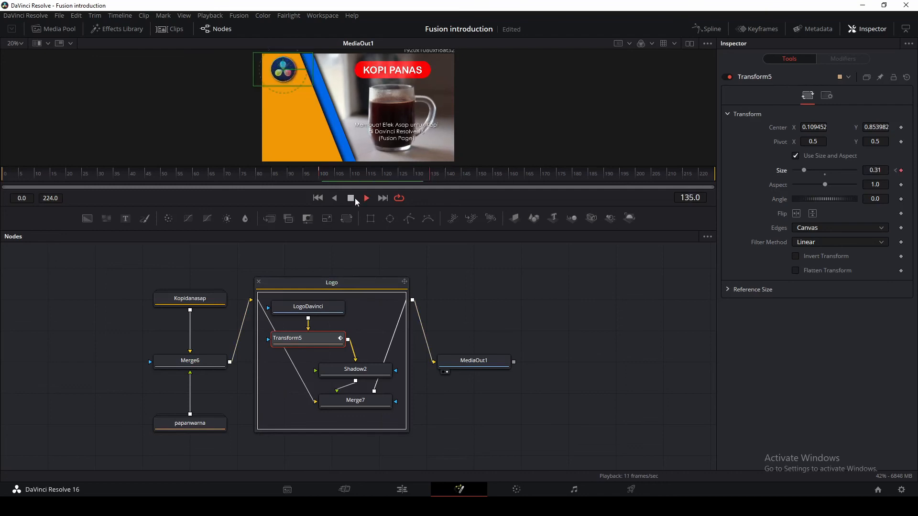
Step: Collapse the Logo group and return to the Edit page
{"action": "left_click", "coordinate": [260, 282]}
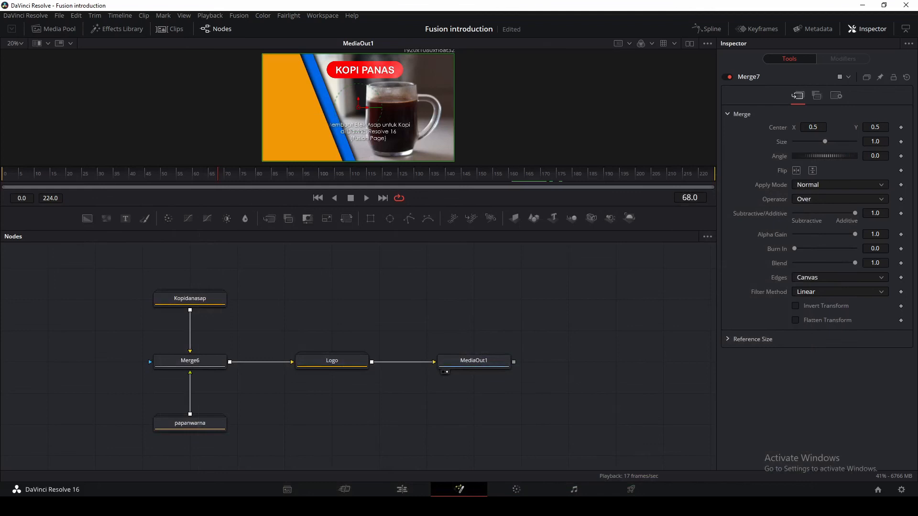
{"action": "left_click", "coordinate": [402, 489]}
{"action": "left_click", "coordinate": [493, 271]}
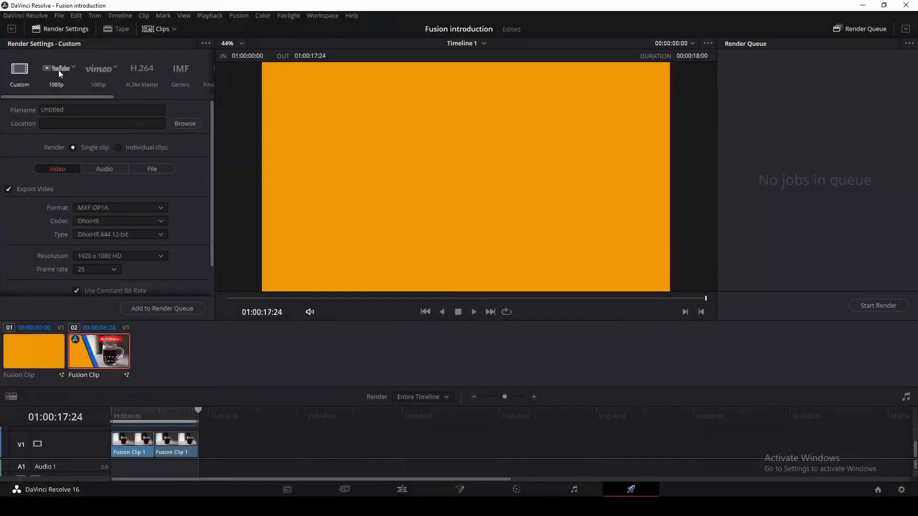
Step: On the Deliver page, choose the YouTube 1080p render preset and name the output file KOPI PANAS
{"action": "left_click", "coordinate": [61, 68]}
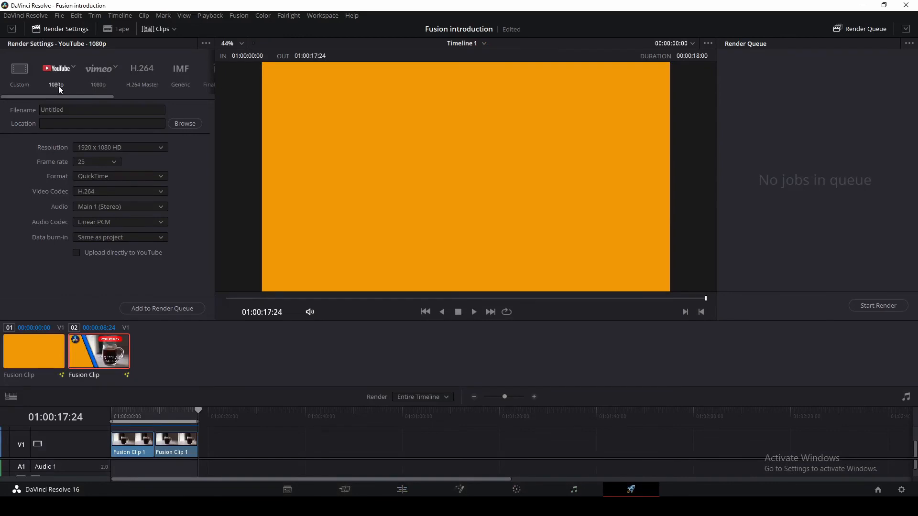
{"action": "left_click_drag", "start_coordinate": [83, 113], "coordinate": [34, 111]}
{"action": "type", "text": "KOPI PANAS"}
Step: Set the render location to the Fusion introduction folder on drive D
{"action": "left_click", "coordinate": [177, 124]}
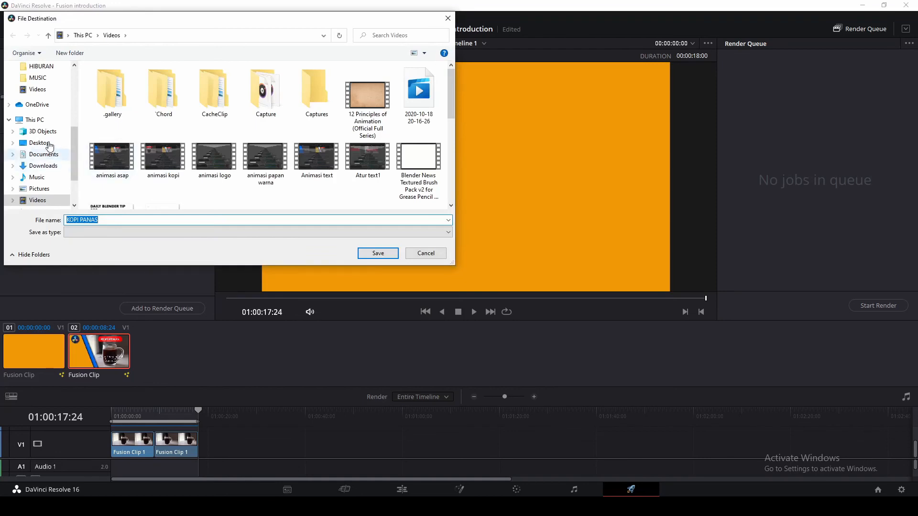
{"action": "scroll", "coordinate": [48, 153], "scroll_direction": "up", "scroll_amount": 2}
{"action": "left_click", "coordinate": [38, 82]}
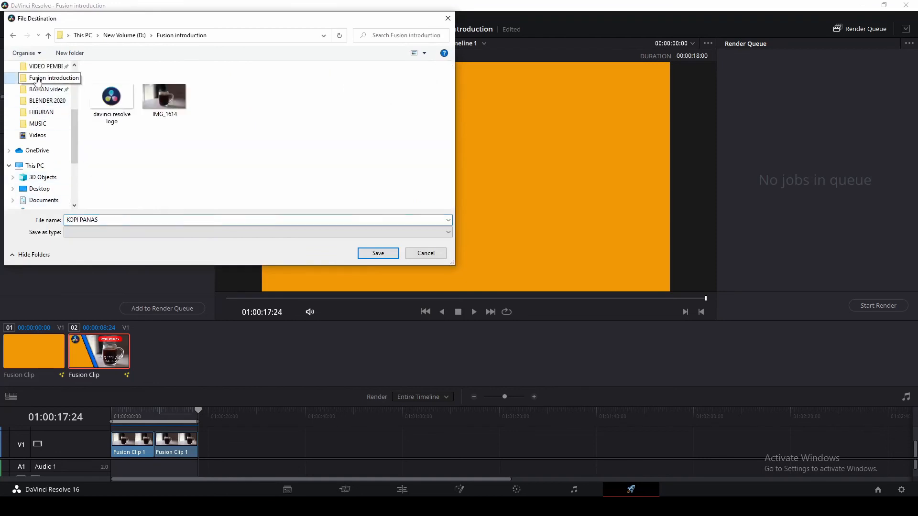
{"action": "left_click", "coordinate": [378, 253]}
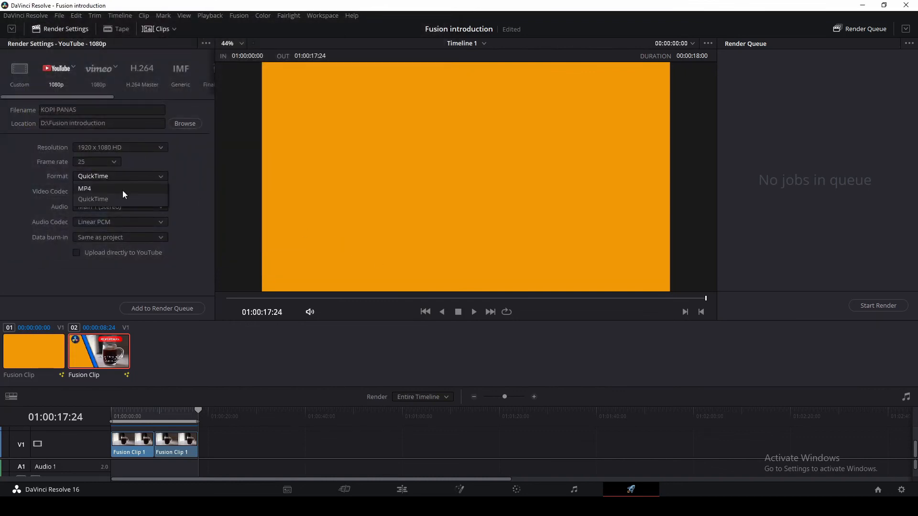
Step: Set the output format to MP4 and render the timeline through the render queue
{"action": "left_click", "coordinate": [123, 190]}
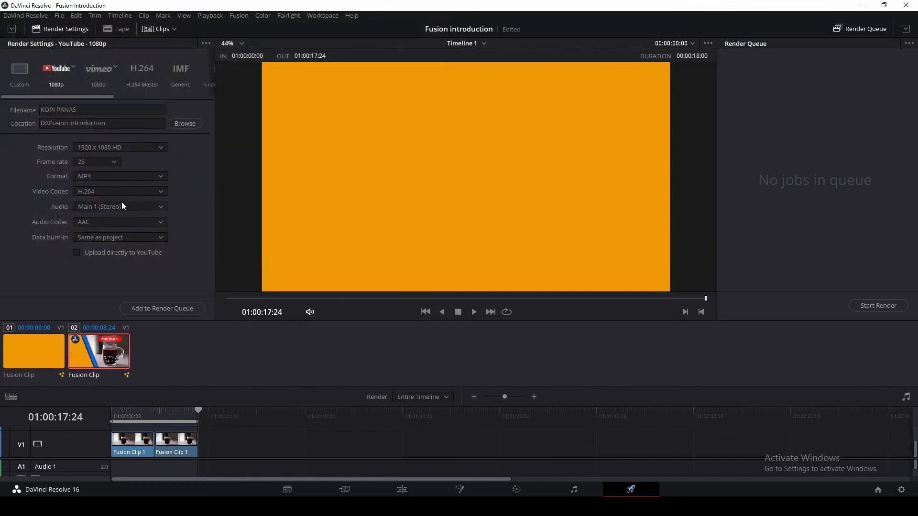
{"action": "left_click", "coordinate": [148, 309]}
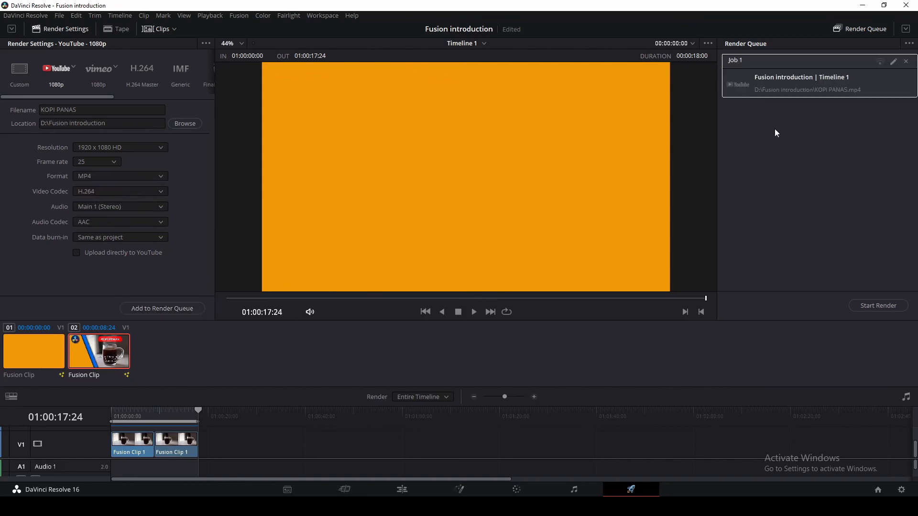
{"action": "left_click", "coordinate": [874, 307]}
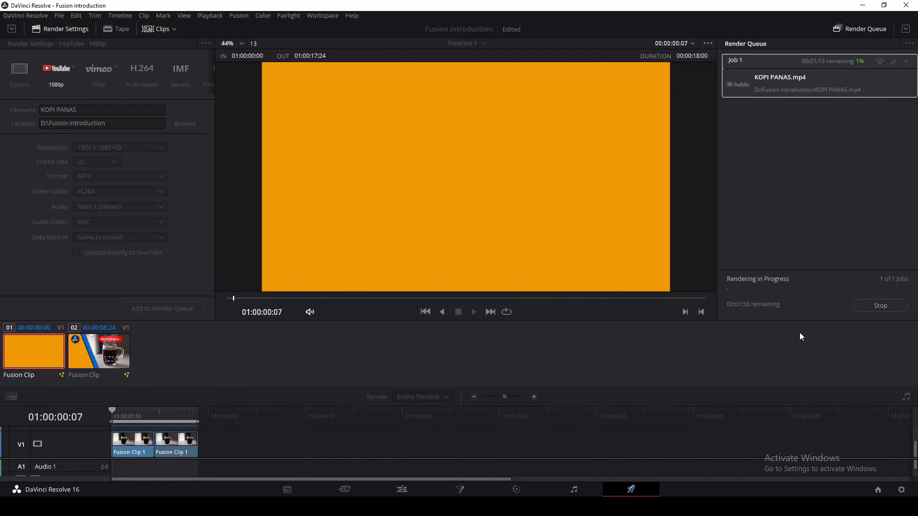